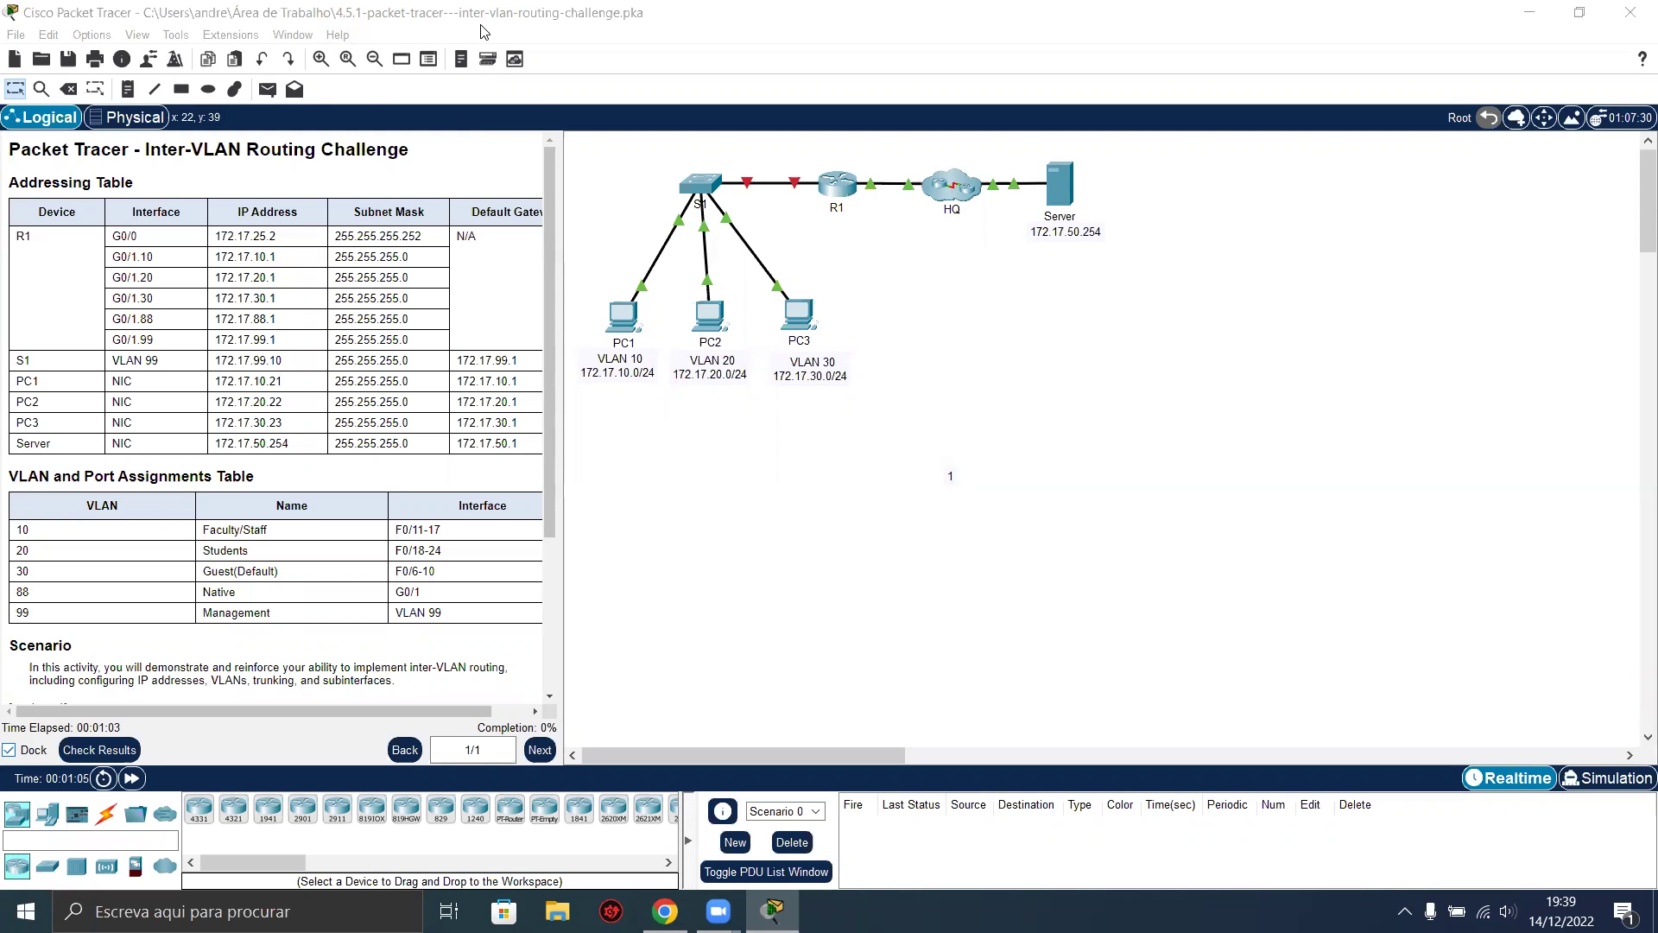
Review the addressing table, the VLAN and port assignments table, and the challenge instructions.
left_click(906, 416)
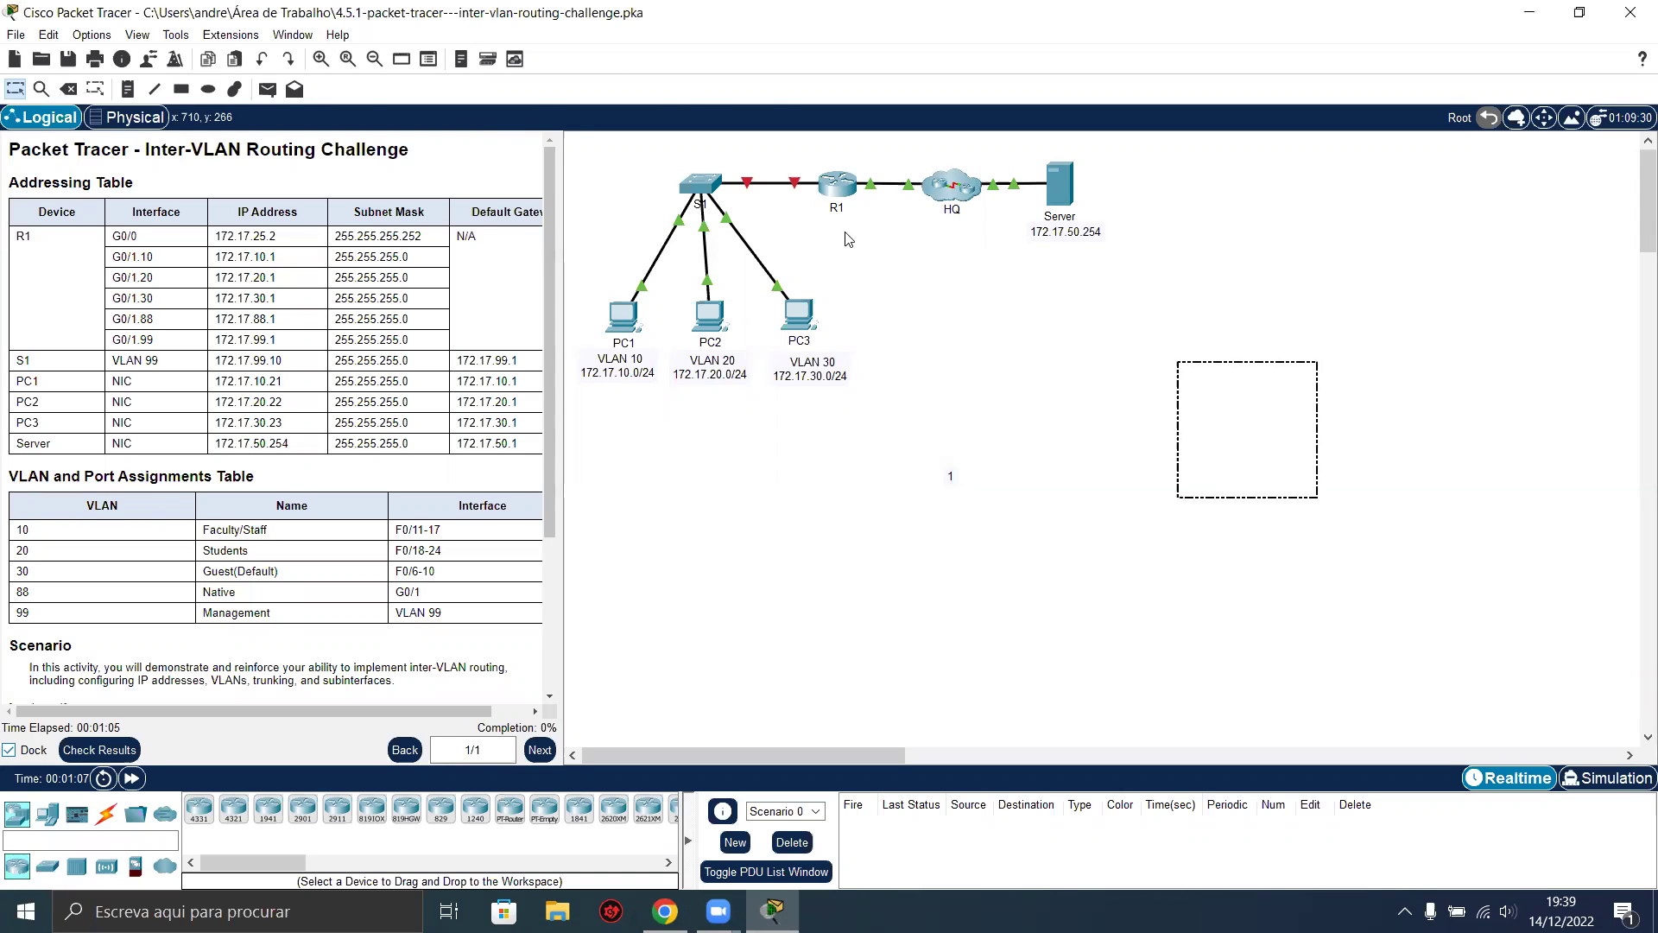
left_click_drag(849, 239, 600, 146)
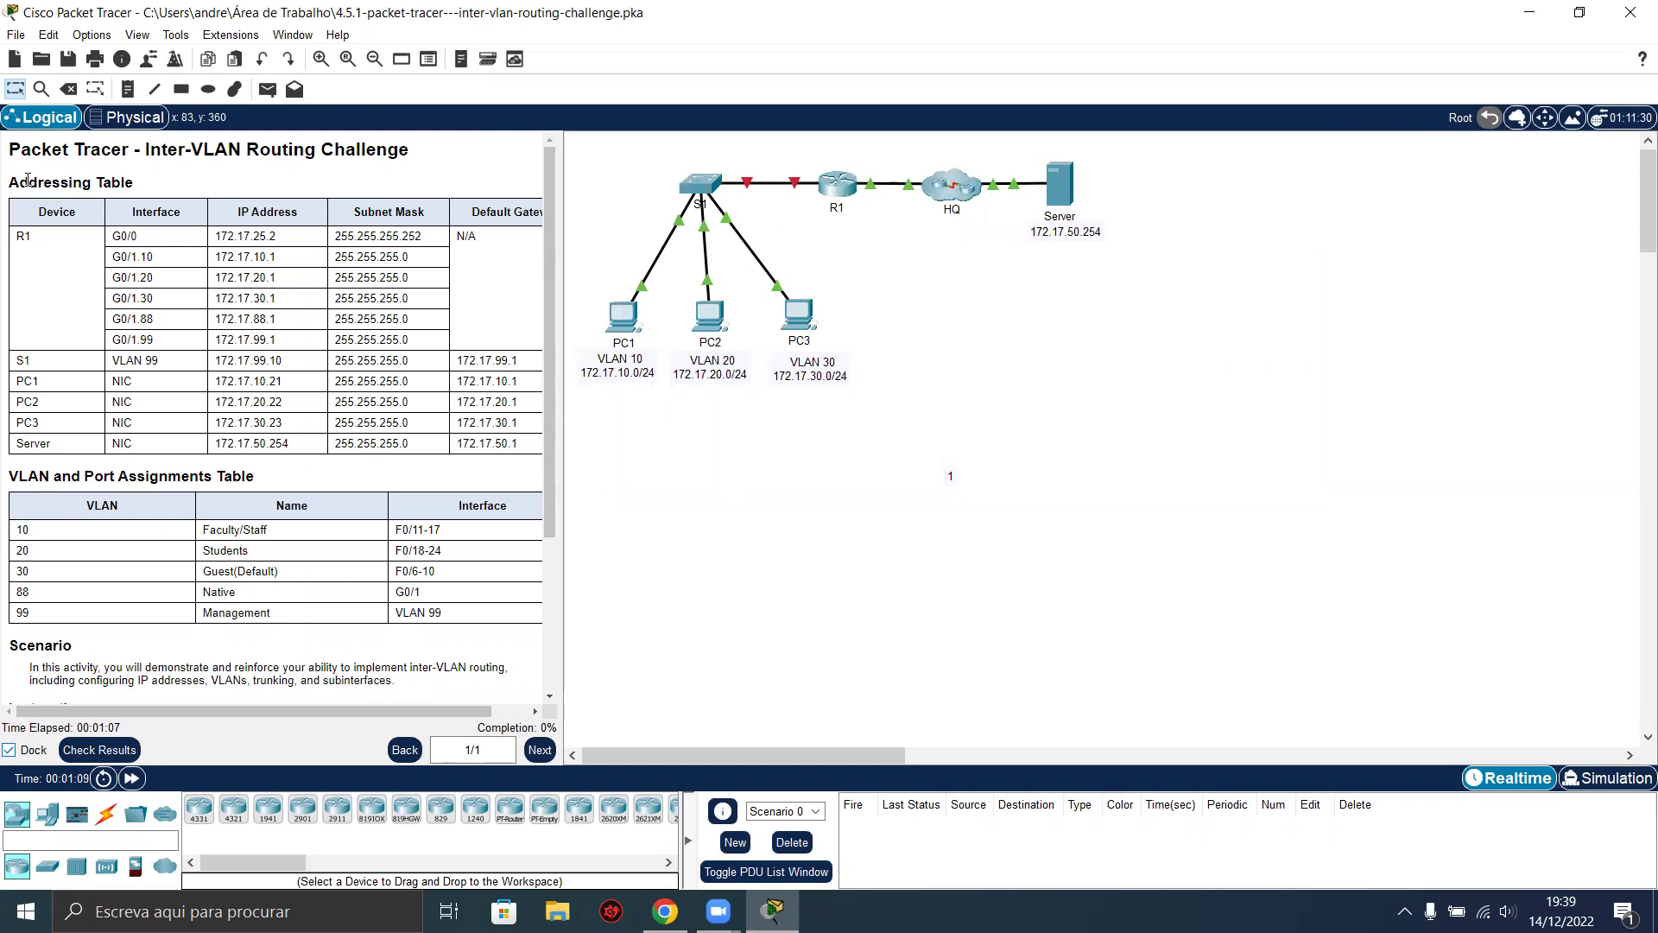
left_click_drag(28, 179, 145, 197)
left_click(136, 192)
scroll(135, 201, "down", 1)
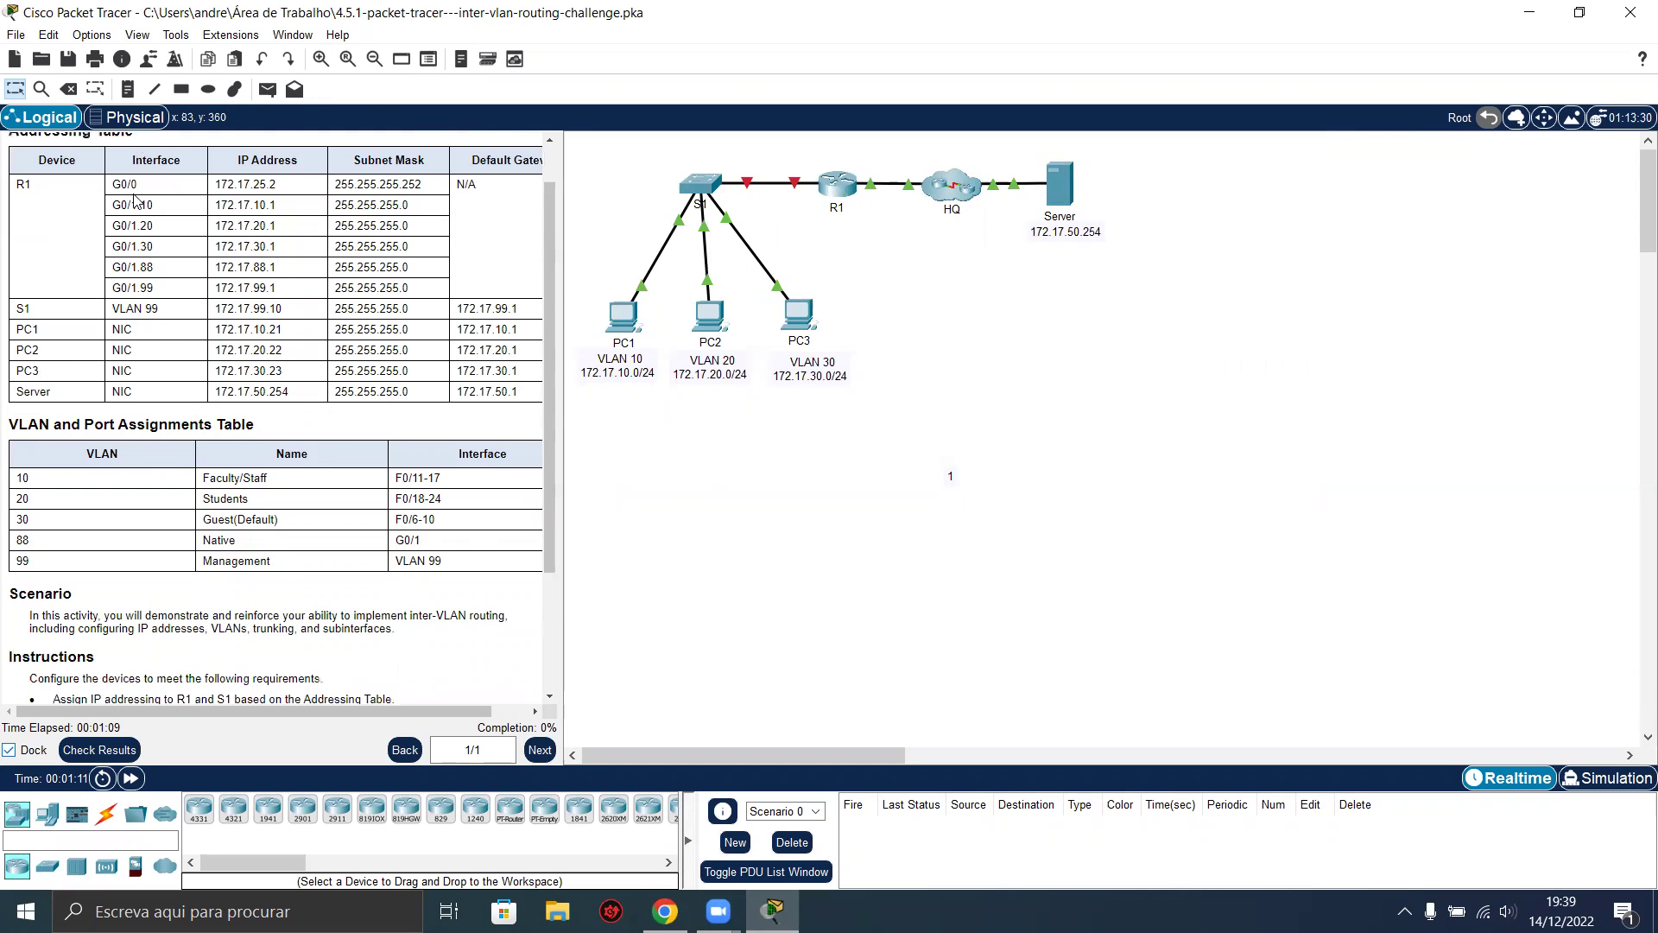
scroll(134, 201, "down", 2)
left_click_drag(28, 372, 207, 377)
left_click(229, 377)
scroll(242, 374, "down", 3)
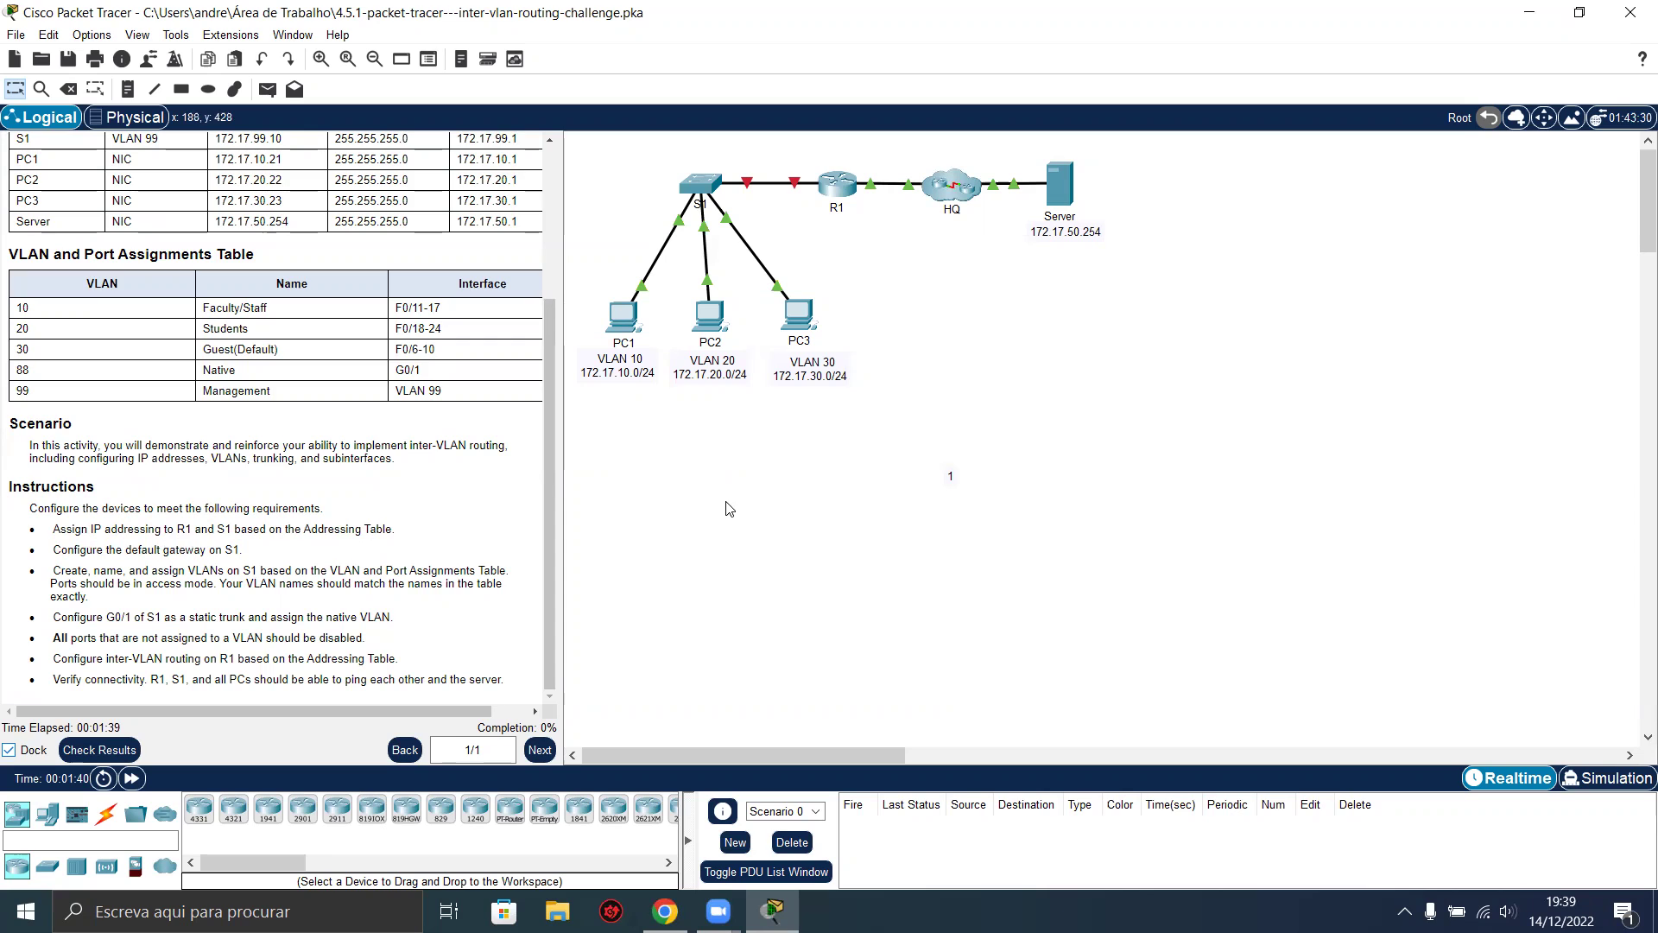
scroll(52, 303, "up", 5)
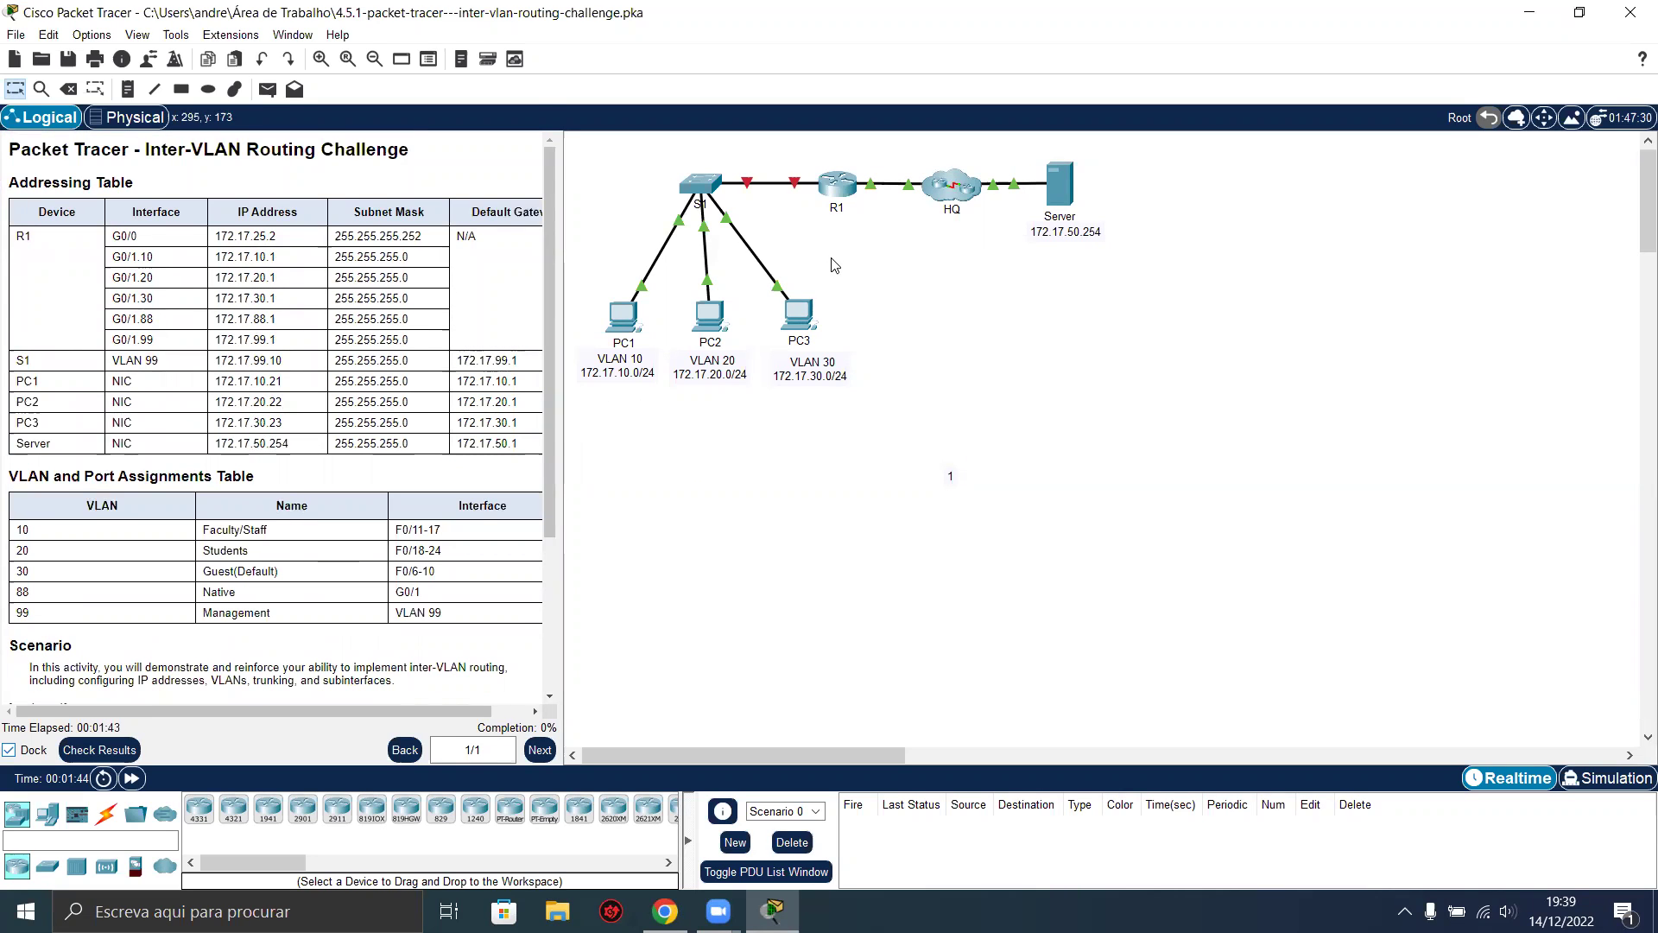
Open router R1's command line and enter global configuration mode with enable and conf t.
left_click(837, 183)
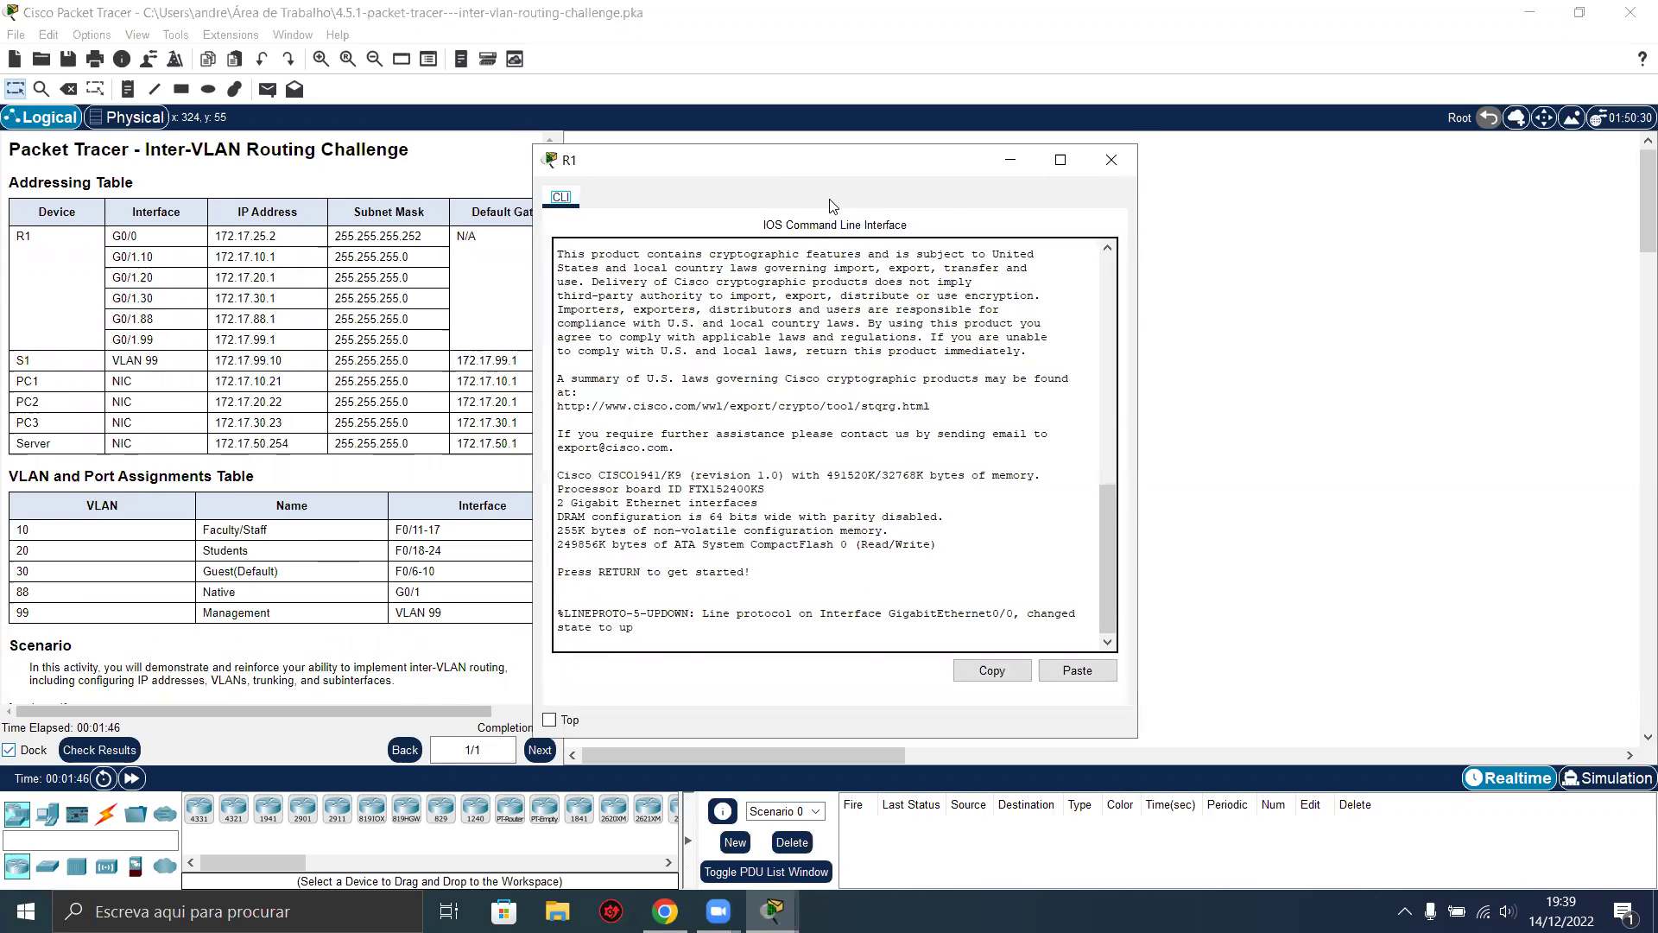
key("Return")
type("en")
key("Tab")
key("Return")
type("conf")
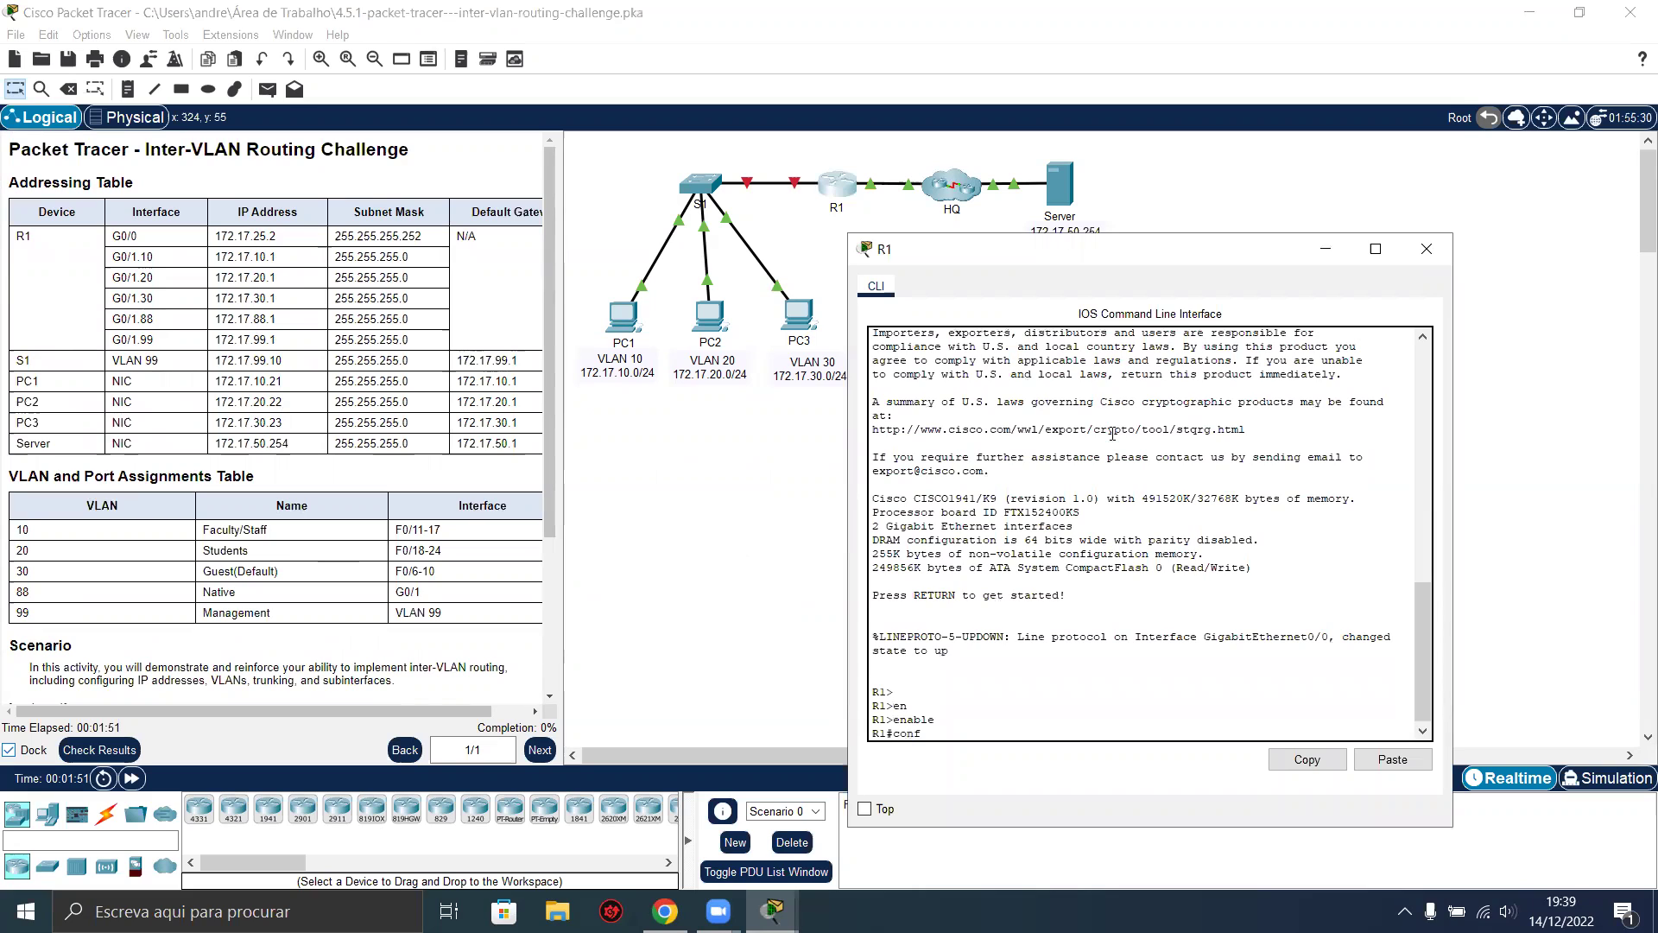
type(" t")
key("Return")
key("Return")
key("Return")
key("Return")
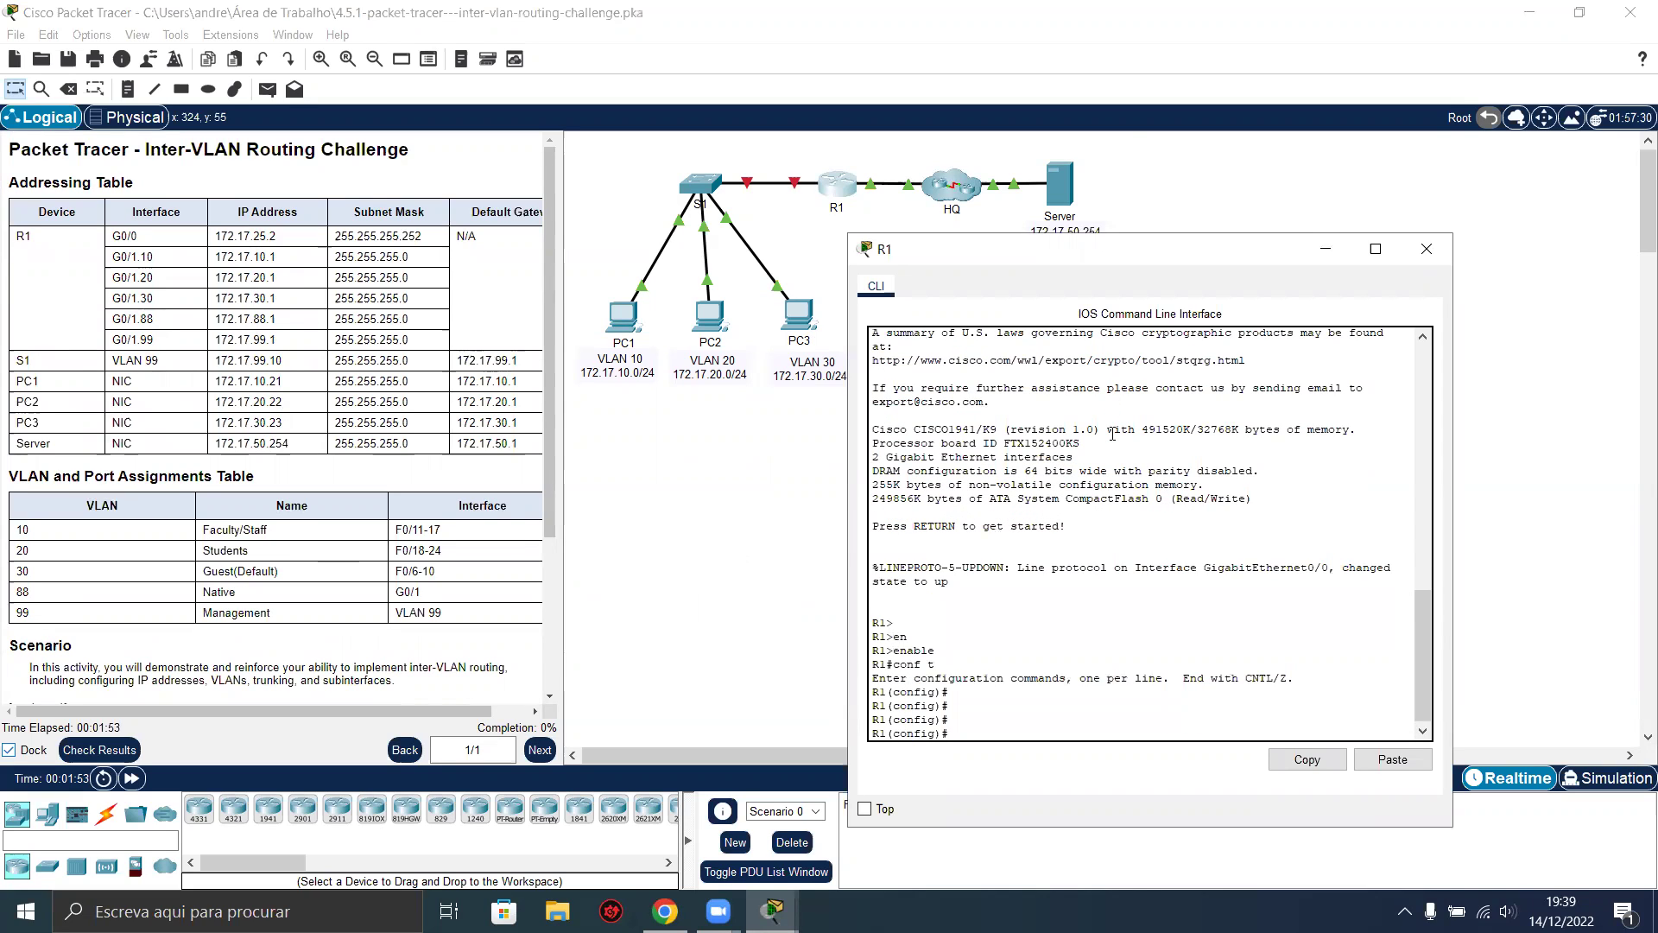
Check R1's G0/1 subinterfaces in the addressing table and list the router's interfaces with do show ip int brief.
left_click(136, 251)
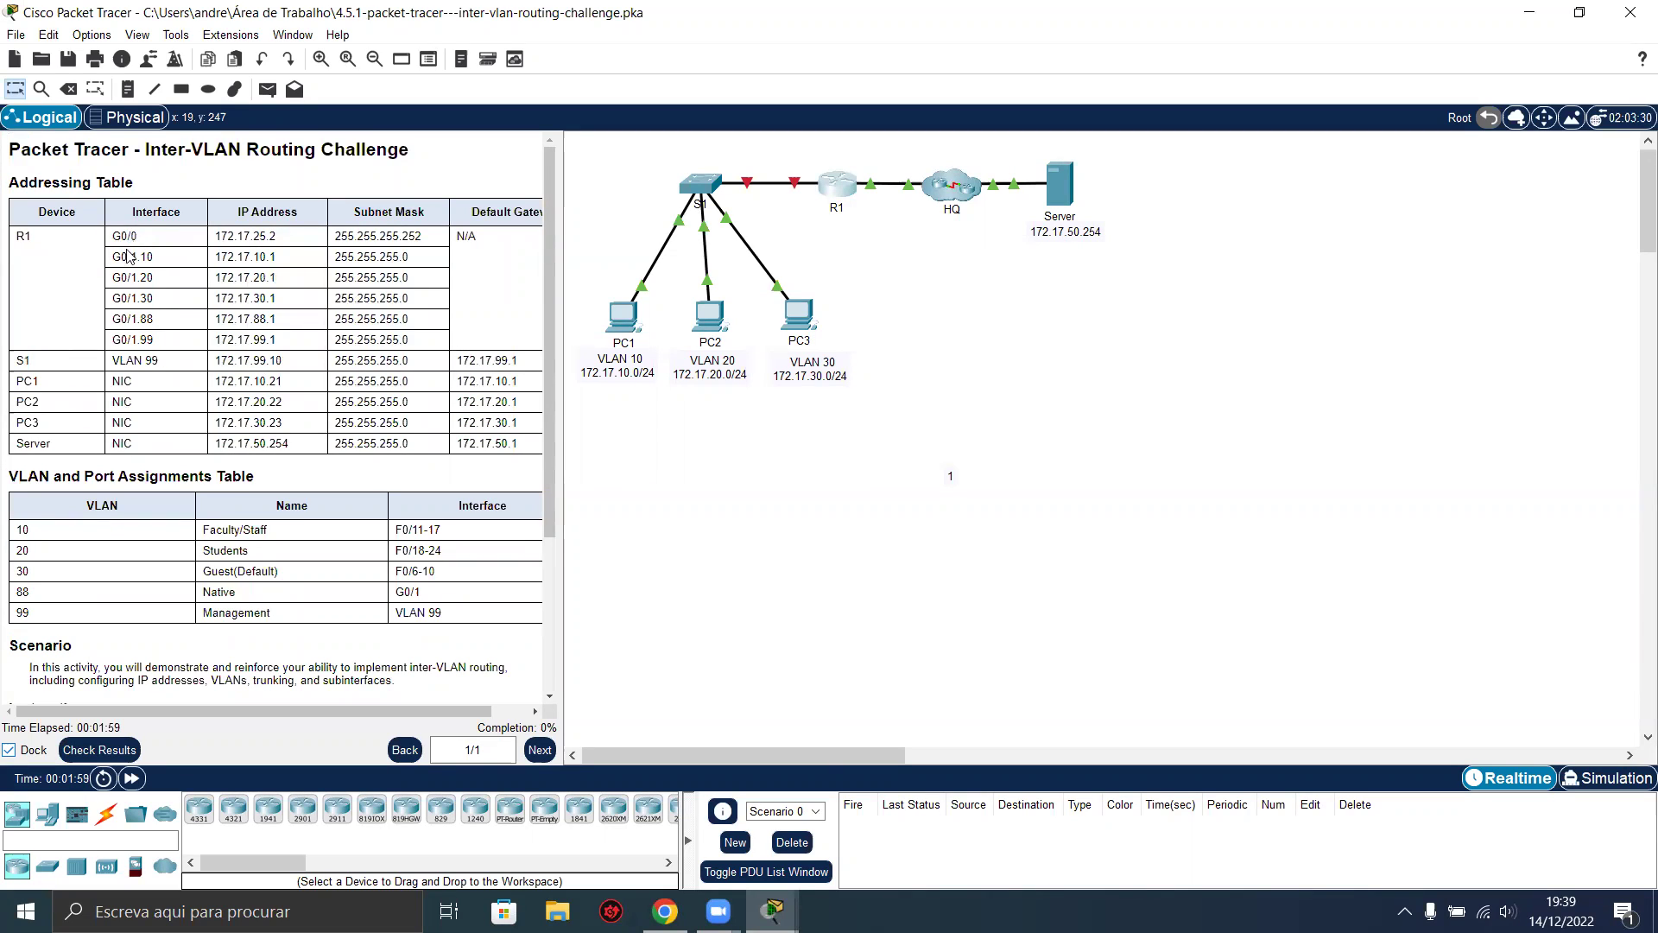
left_click_drag(131, 257, 145, 337)
left_click(146, 338)
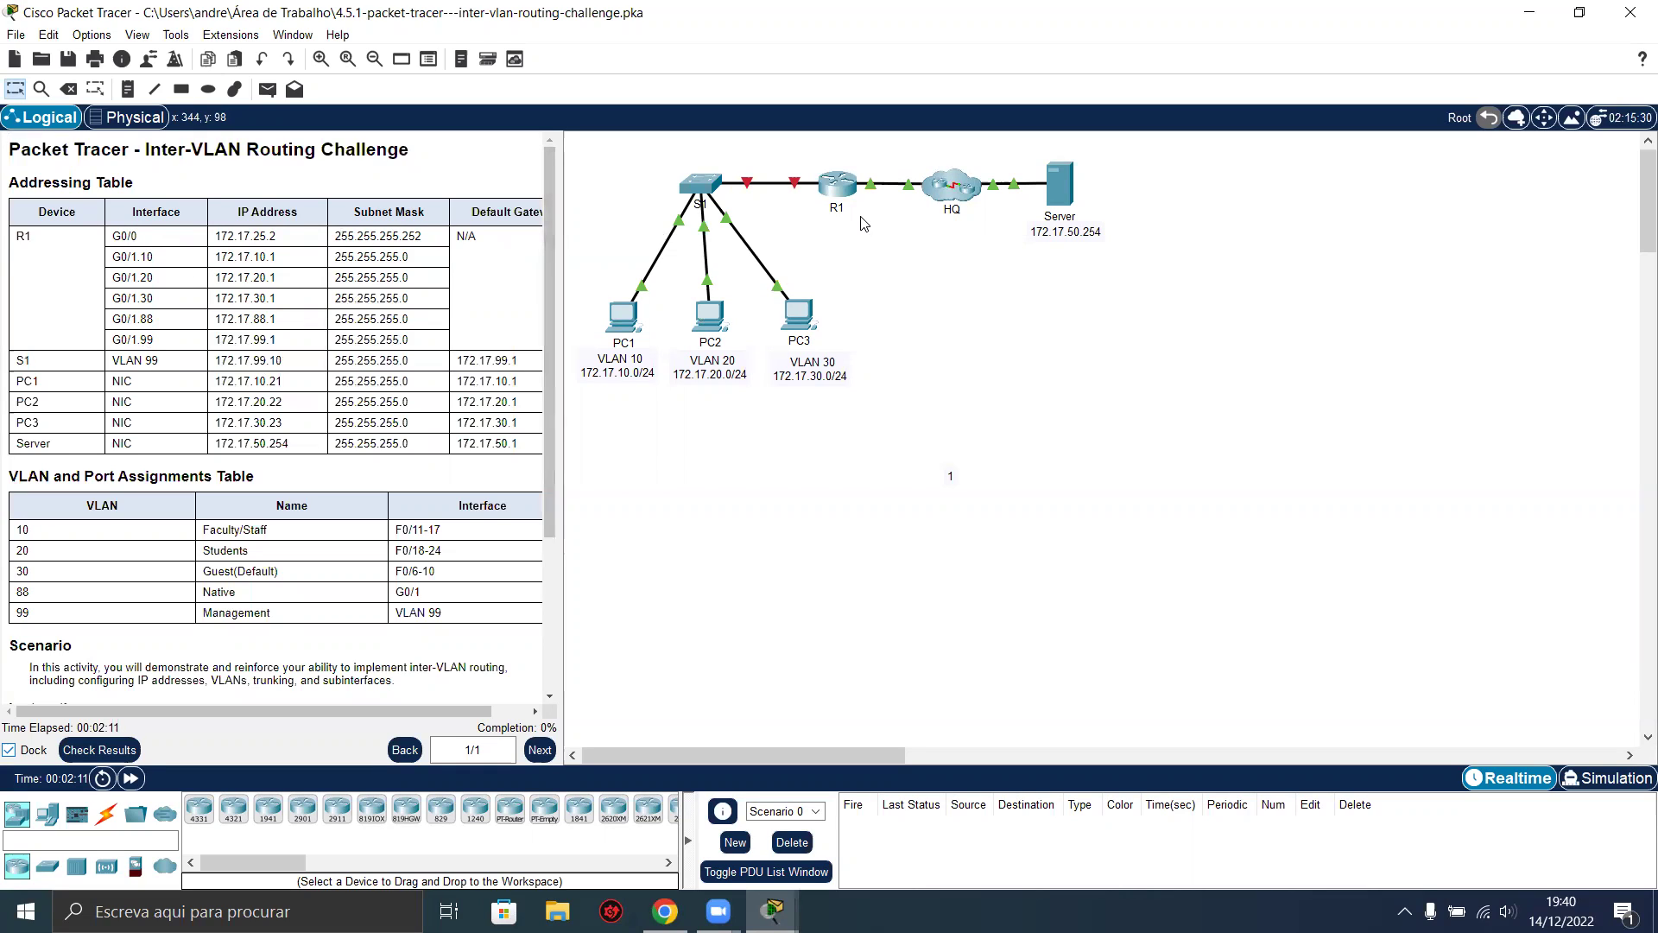
mouse_move(845, 221)
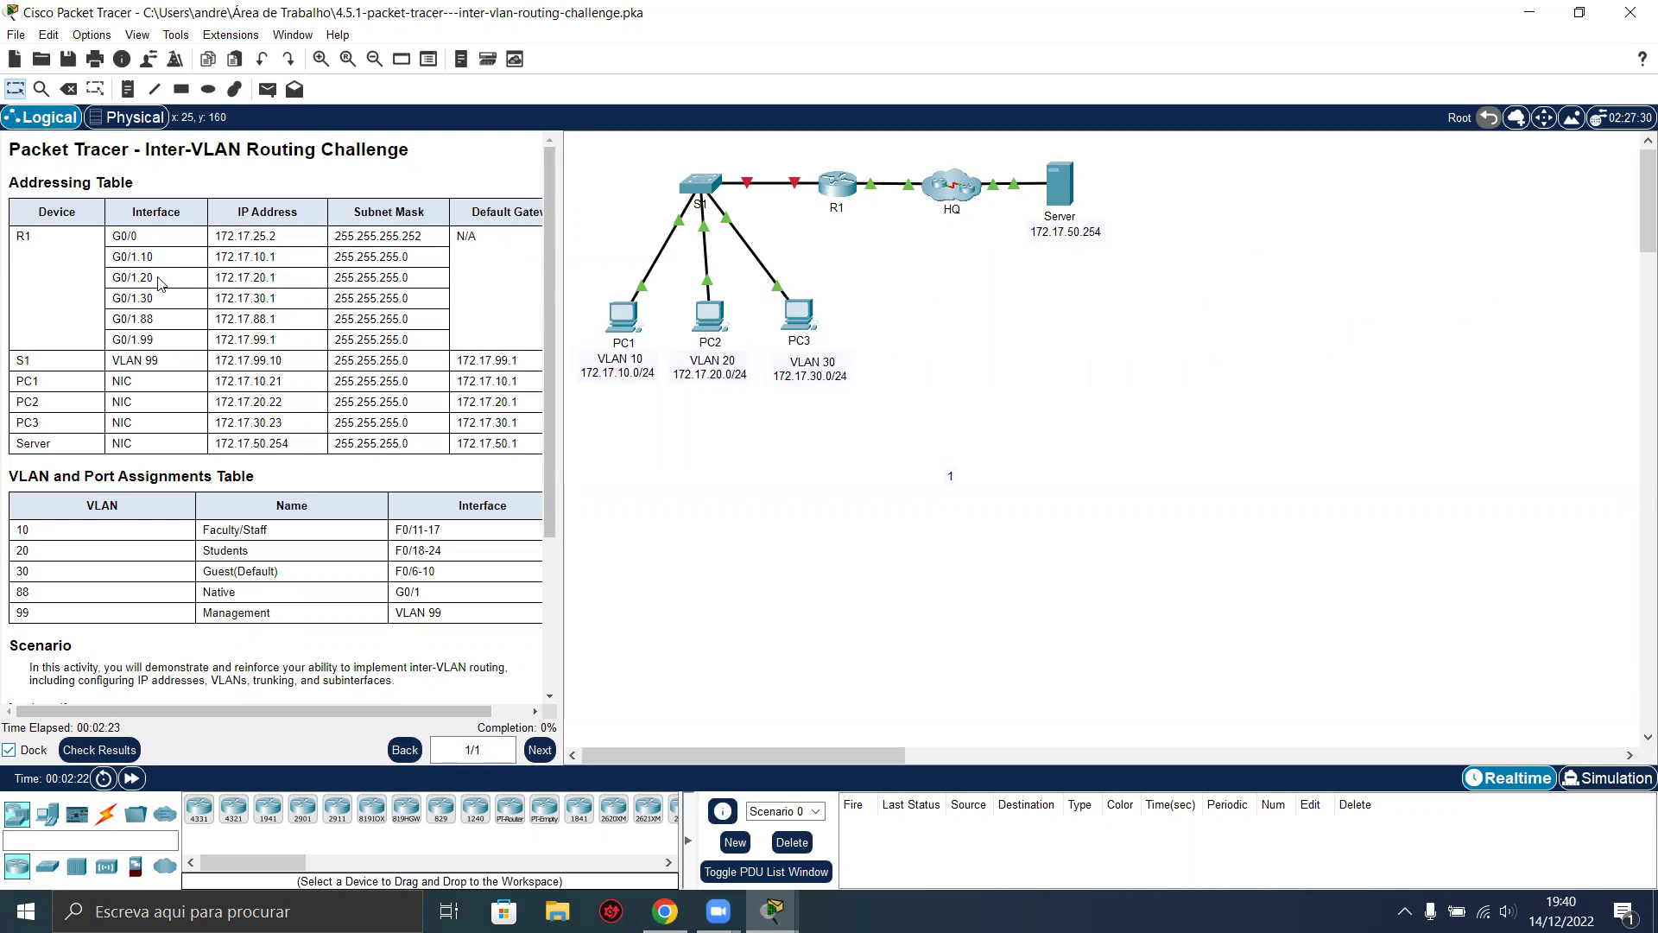
left_click(844, 190)
left_click_drag(1016, 258, 965, 244)
key("Return")
key("Return")
type("do show ip int brief")
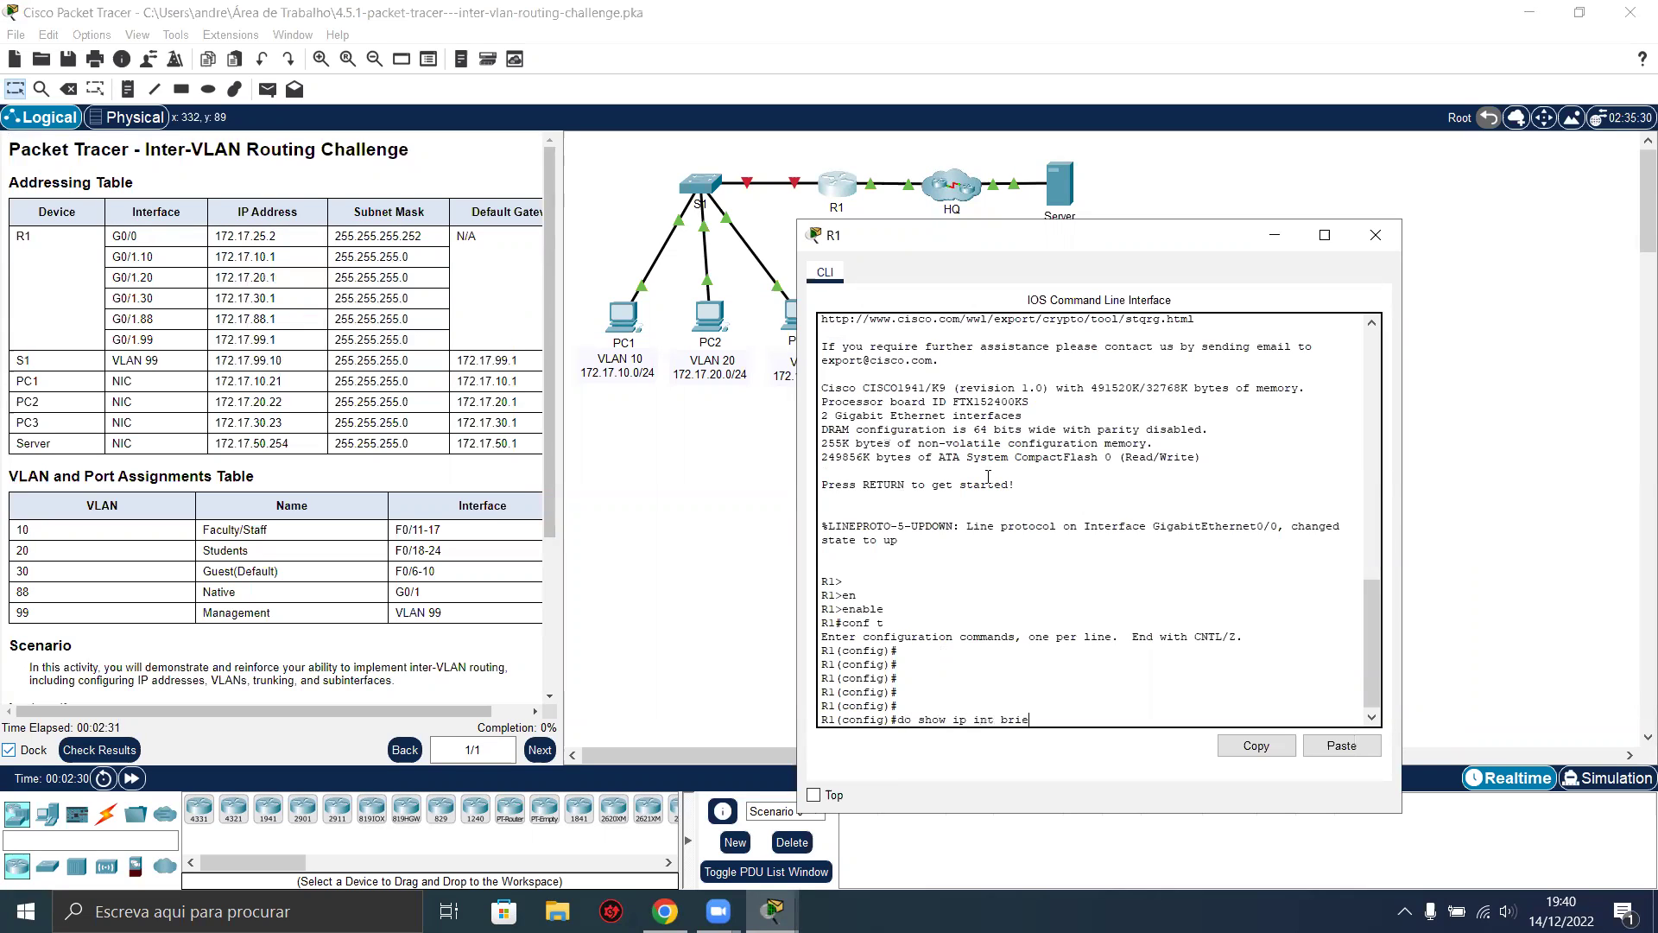
key("Return")
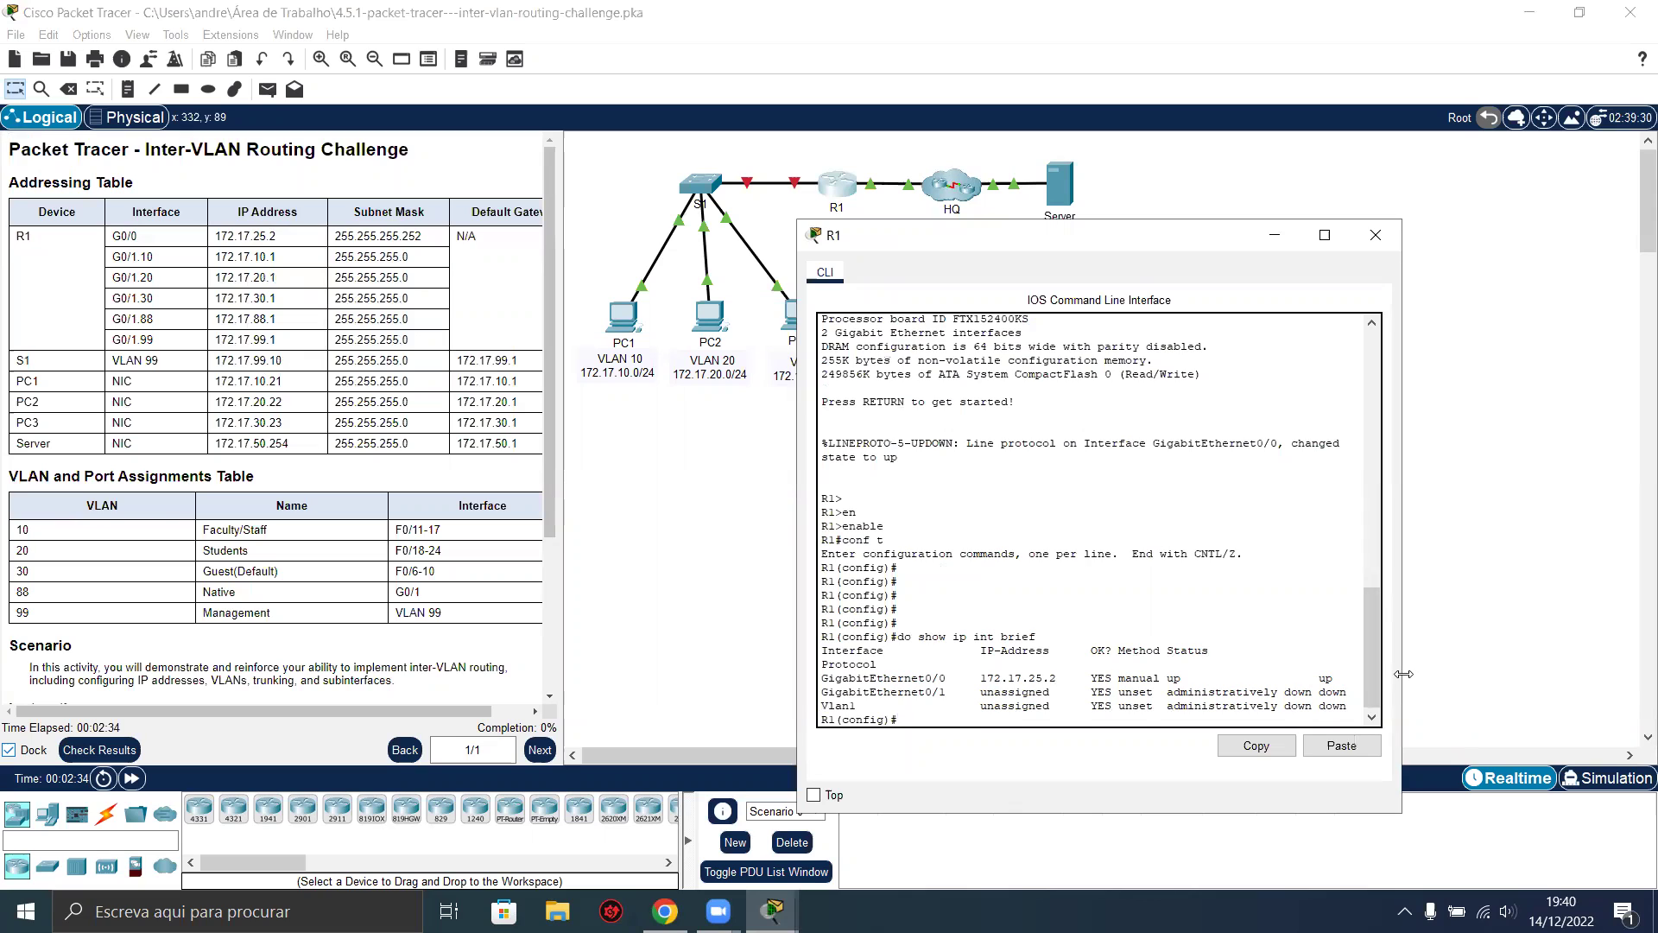
Widen the R1 console window and examine GigabitEthernet0/0's IP address, status and protocol in the interface summary.
left_click_drag(1403, 673, 1468, 674)
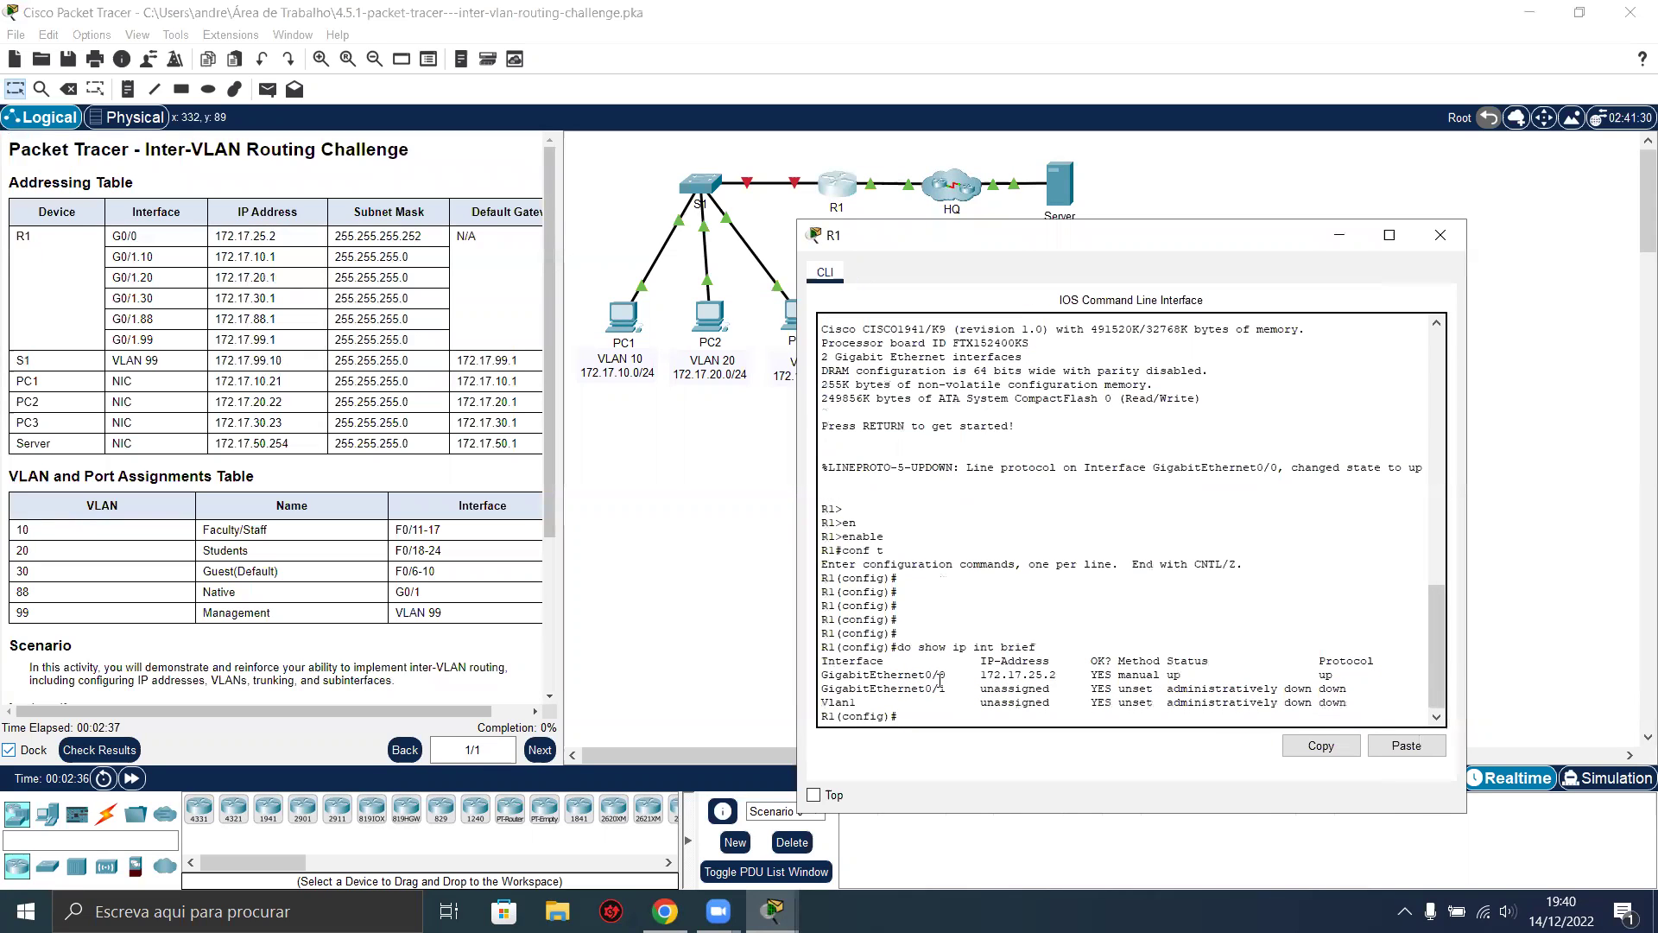
left_click_drag(982, 675, 1189, 675)
left_click(1146, 676)
left_click(1316, 676)
key("Return")
key("Return")
key("Return")
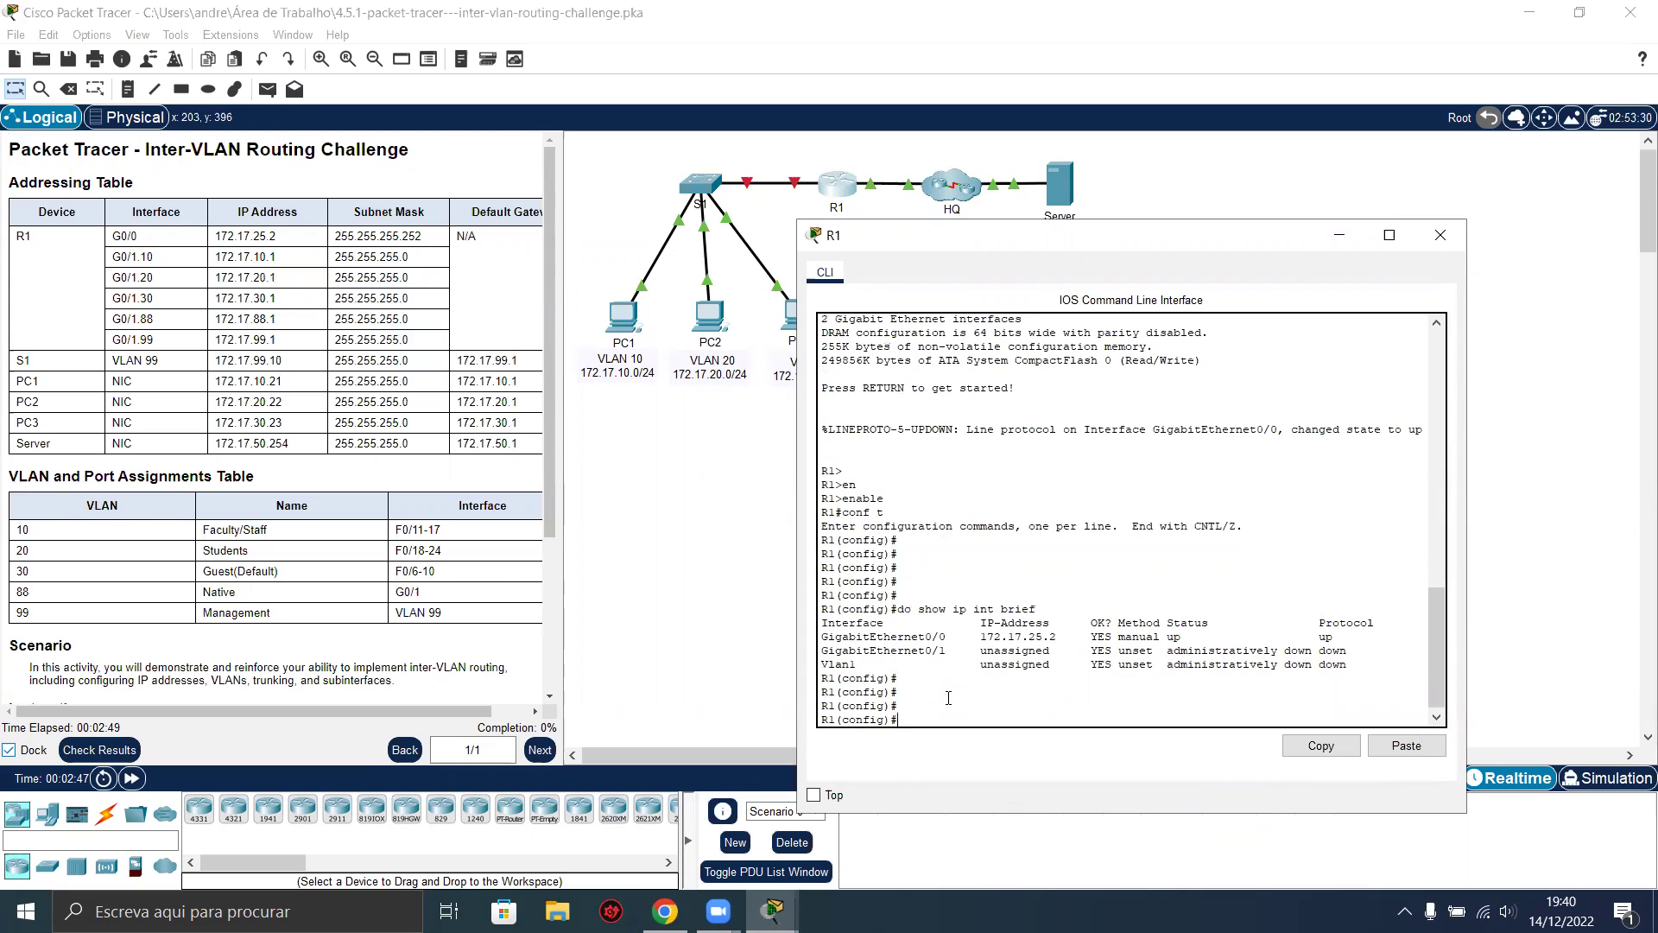
Create subinterface gigabitEthernet 0/1.10 on R1 and enter its configuration mode.
type("inte")
key("Tab")
type("fas")
key("BackSpace")
key("BackSpace")
key("BackSpace")
type("gigabitEthernet 0/1.10")
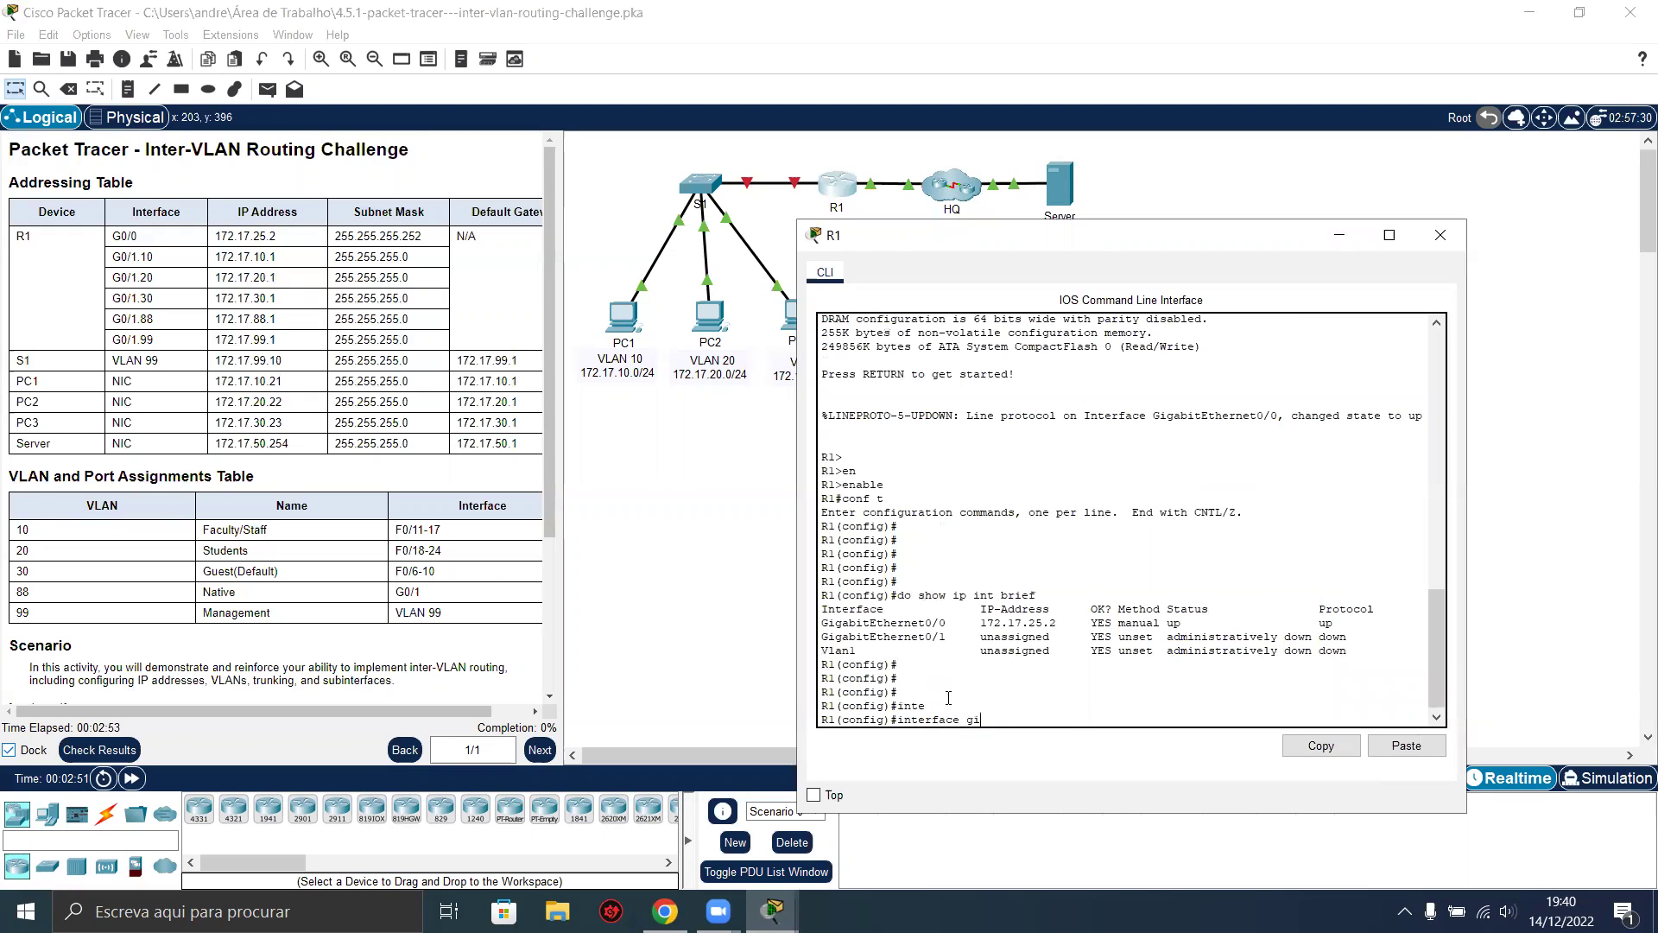
key("Tab")
type("0/1.10")
key("Return")
Set encapsulation dot1Q 10 on subinterface gigabitEthernet 0/1.10.
type("e")
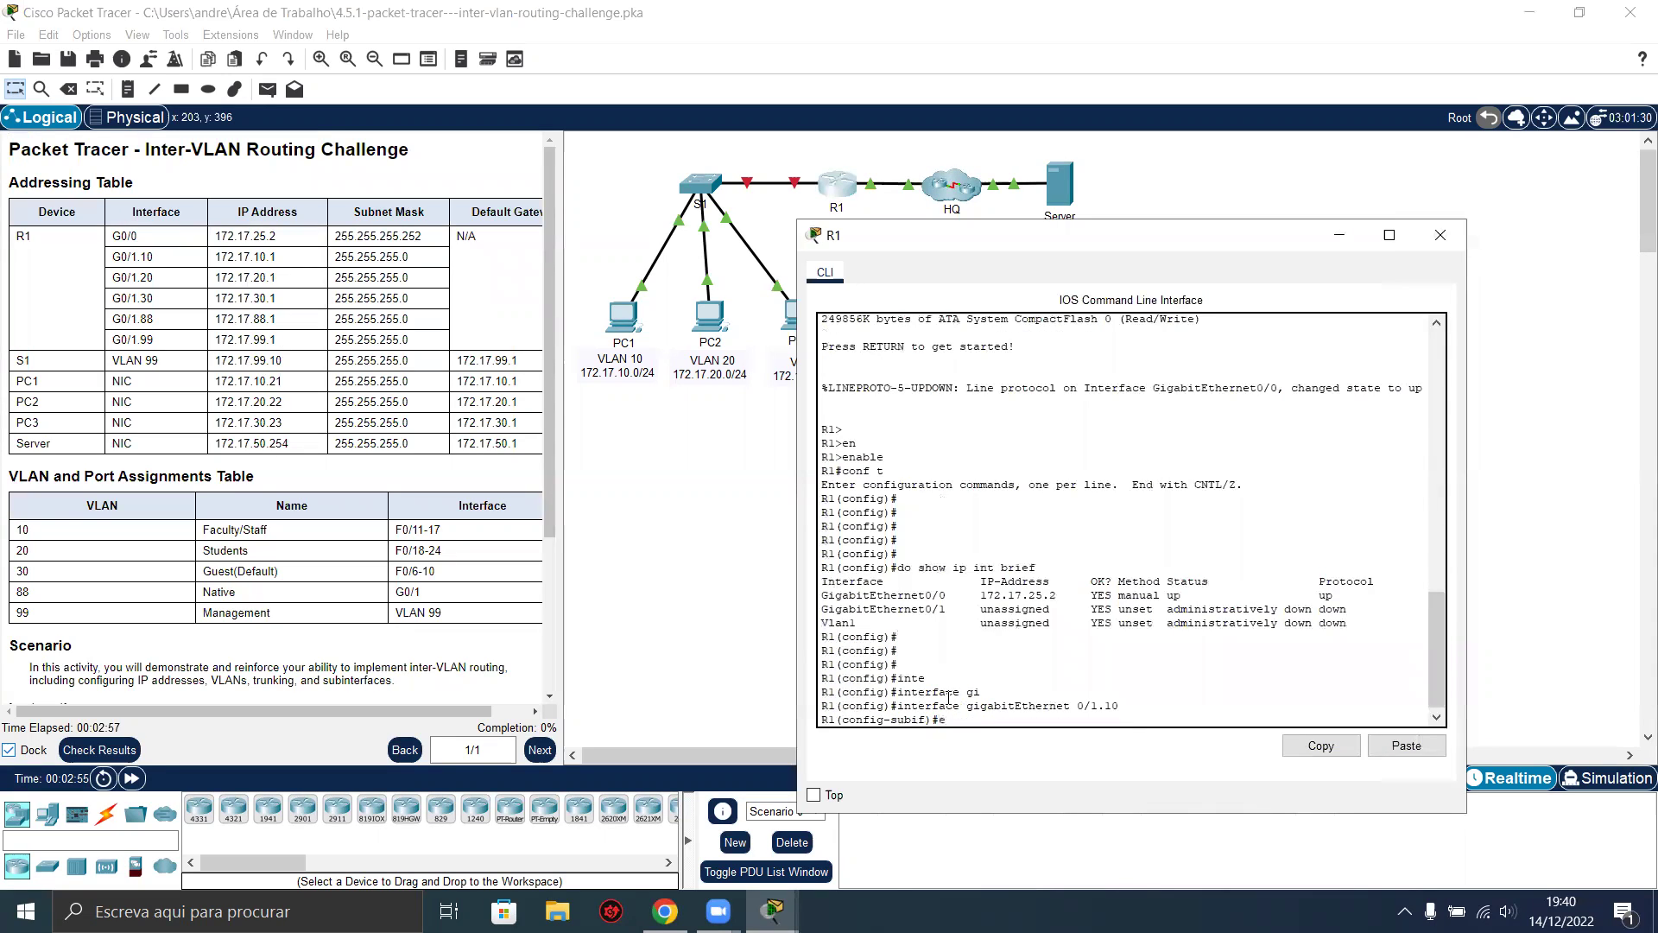
type("ncapsulation do")
key("Tab")
type("d")
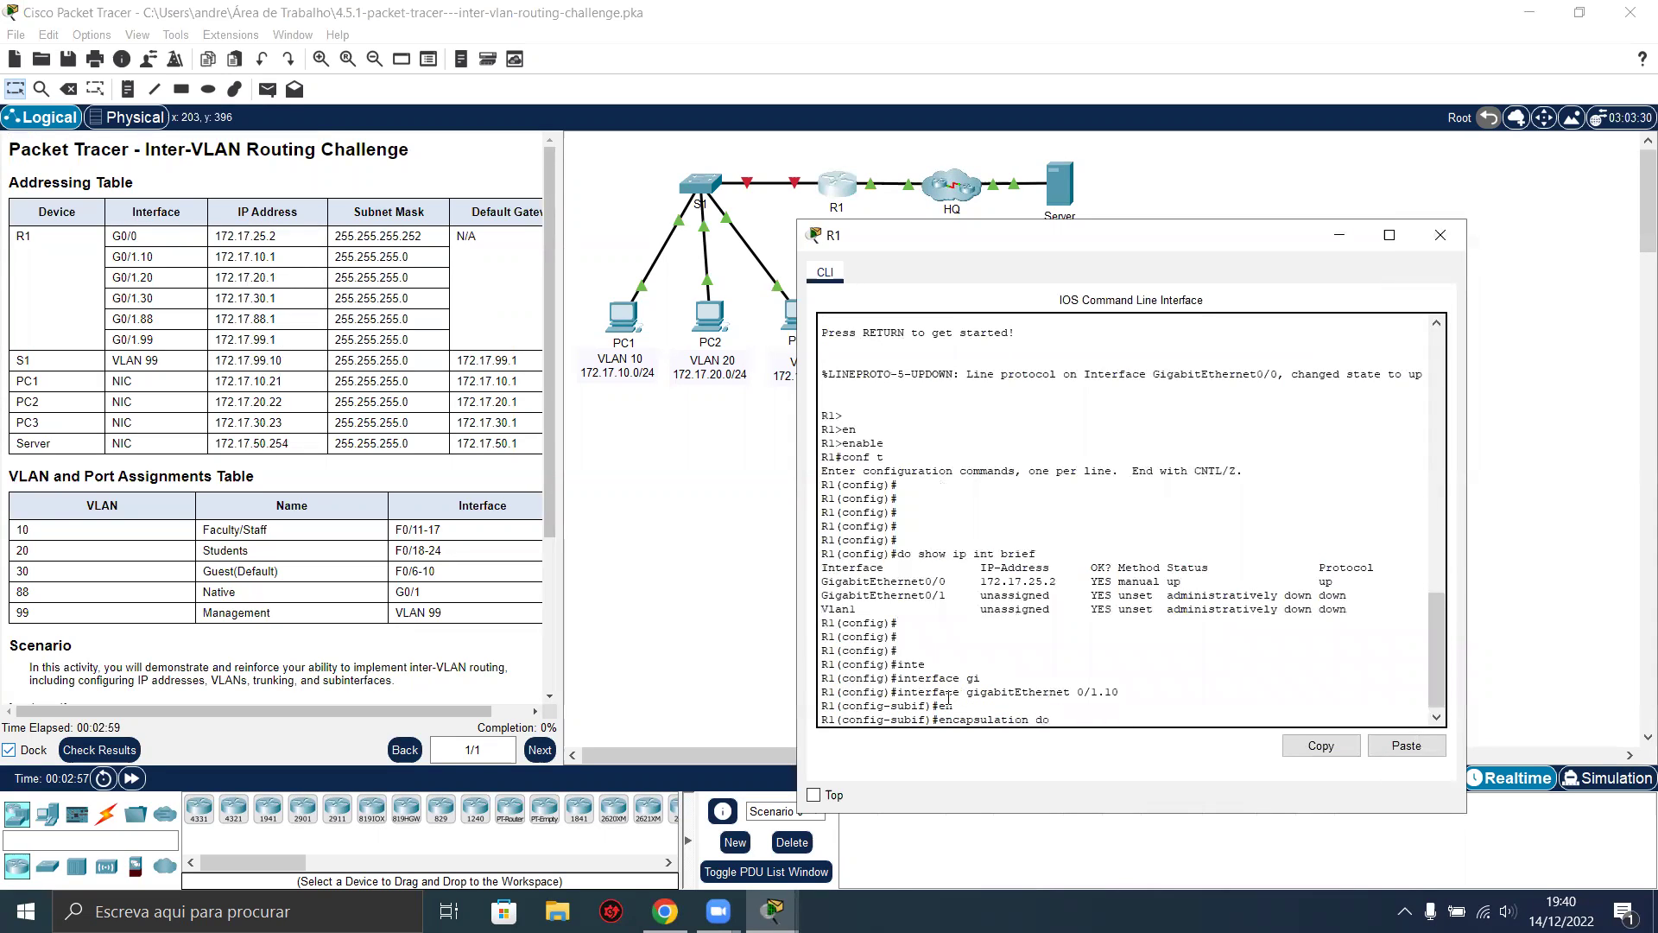
type("o")
key("Tab")
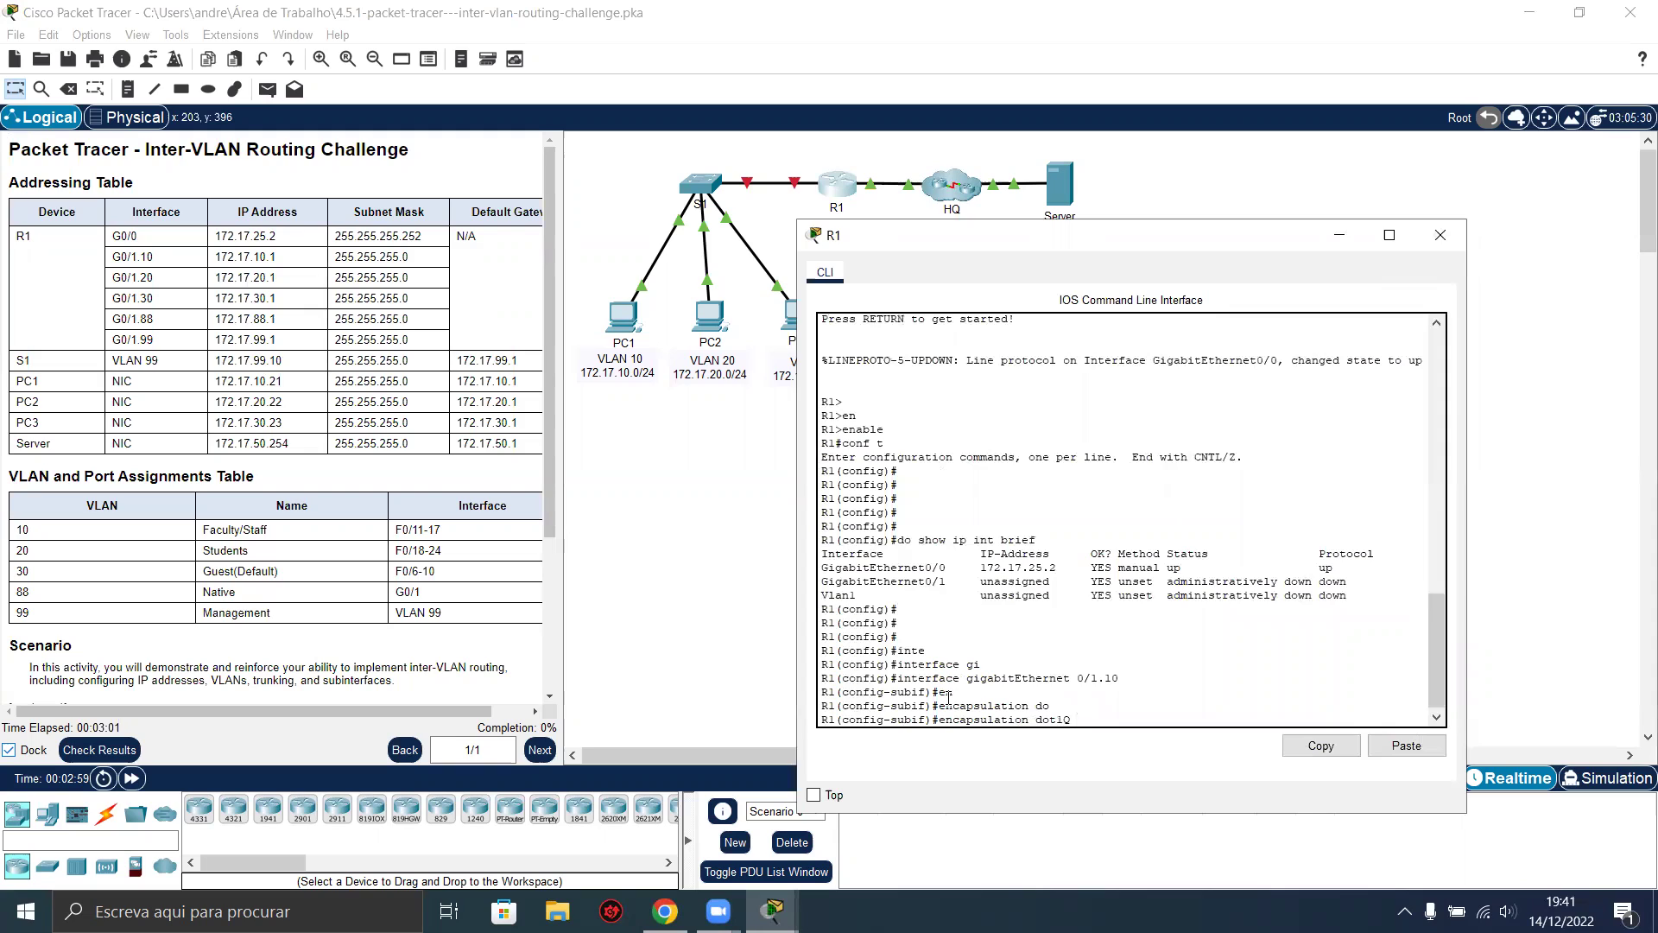
type("10")
key("Return")
Assign IP address 172.17.10.1 with mask 255.255.255.0 to subinterface gigabitEthernet 0/1.10.
type("ip add")
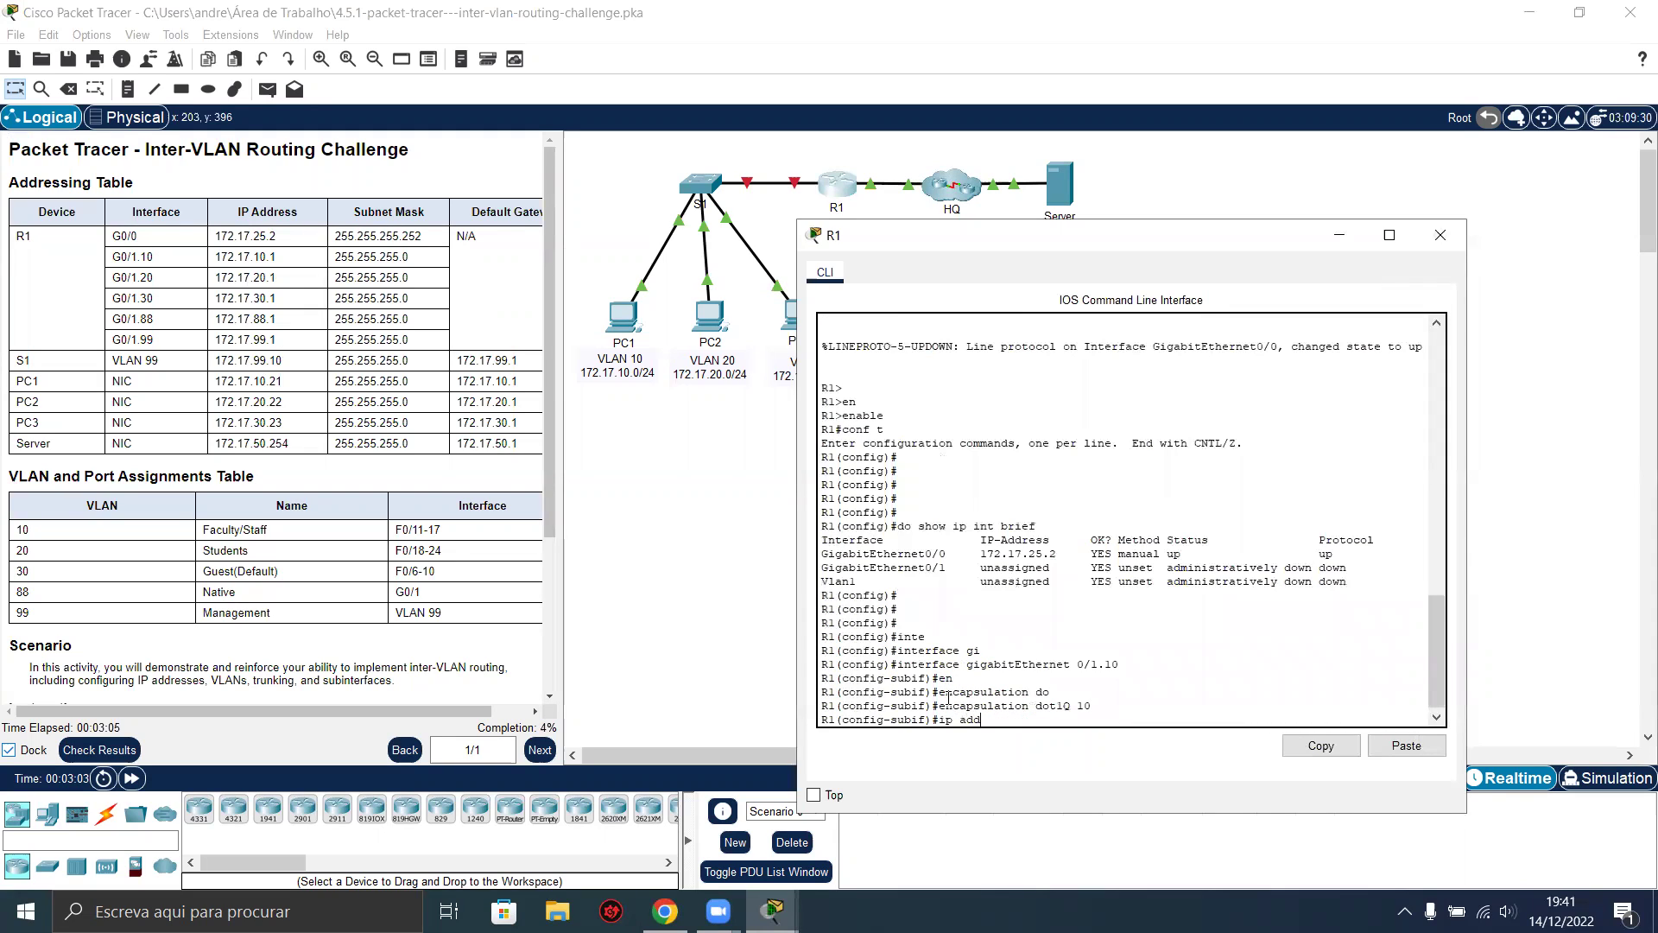
key("Tab")
type("172.17.10.1 255.255.255.")
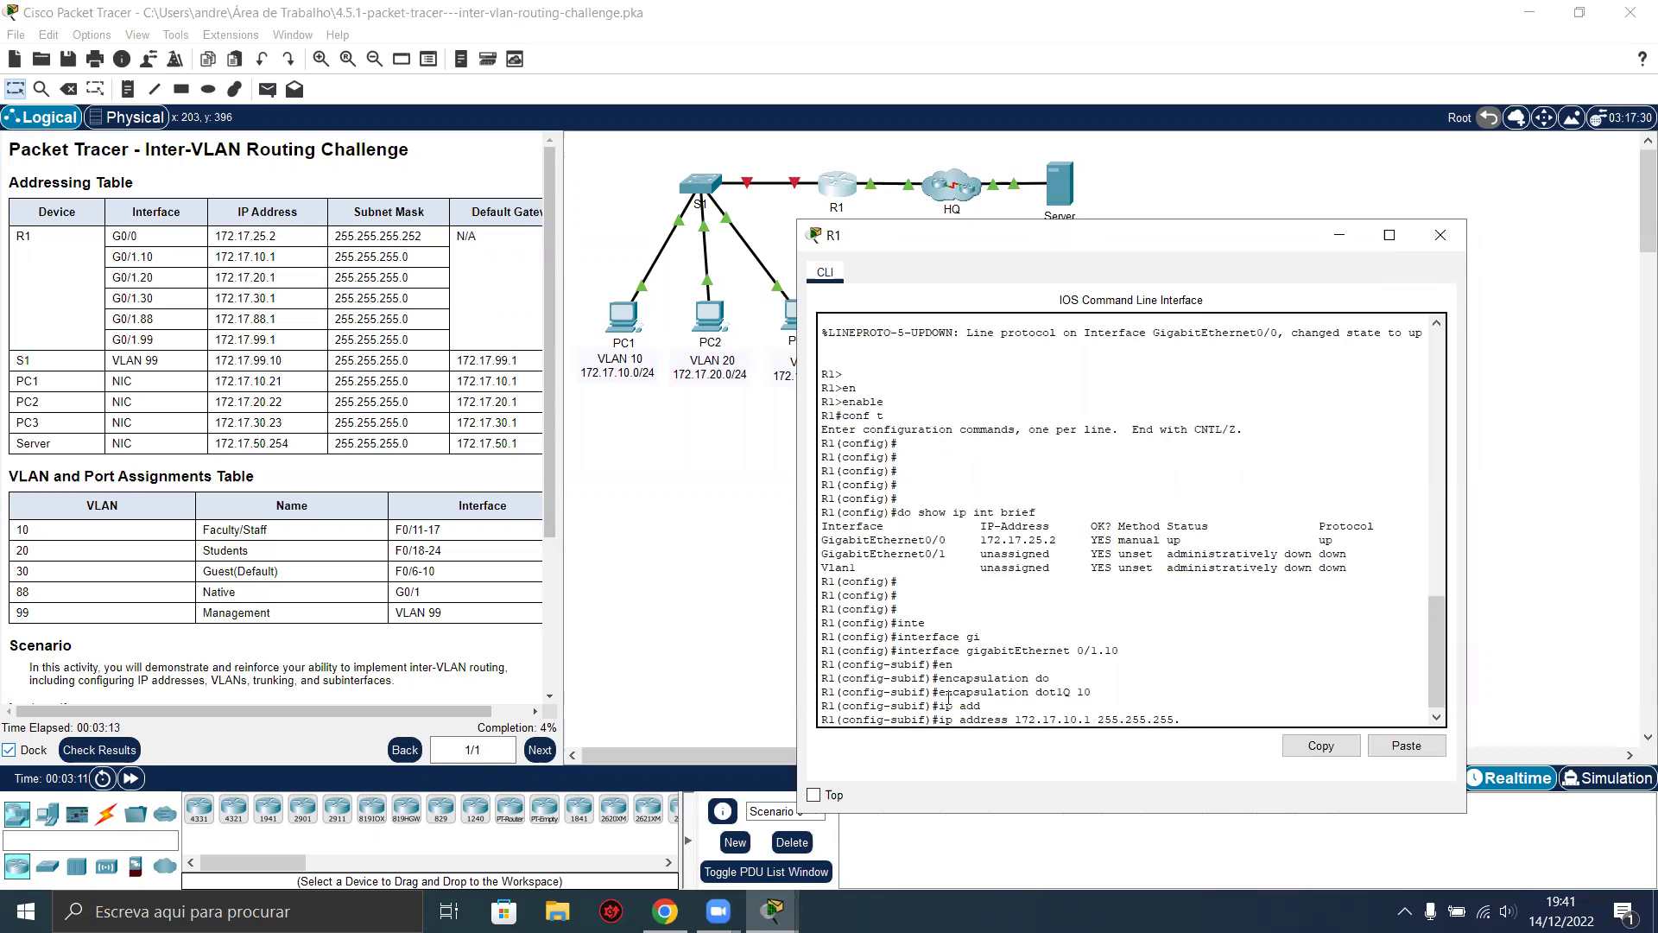
type("0")
key("Return")
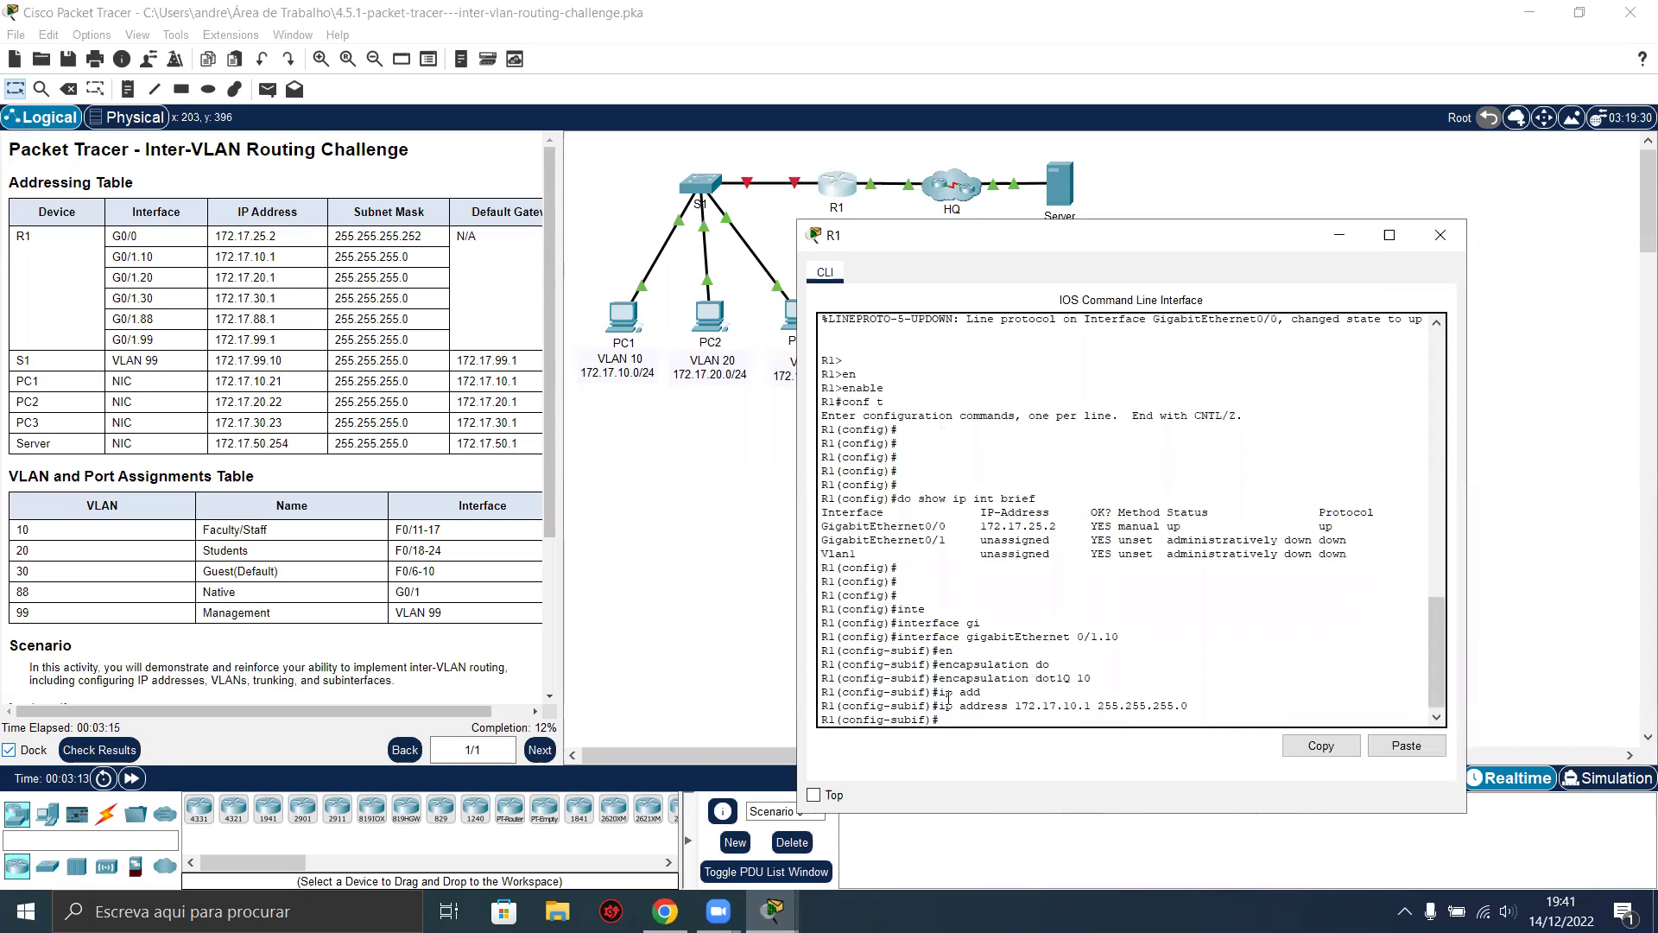
Create subinterface gigabitEthernet 0/1.20 on R1 by reusing the earlier interface command.
key("Up")
key("Up")
key("Up")
key("BackSpace")
key("BackSpace")
type("20")
key("Return")
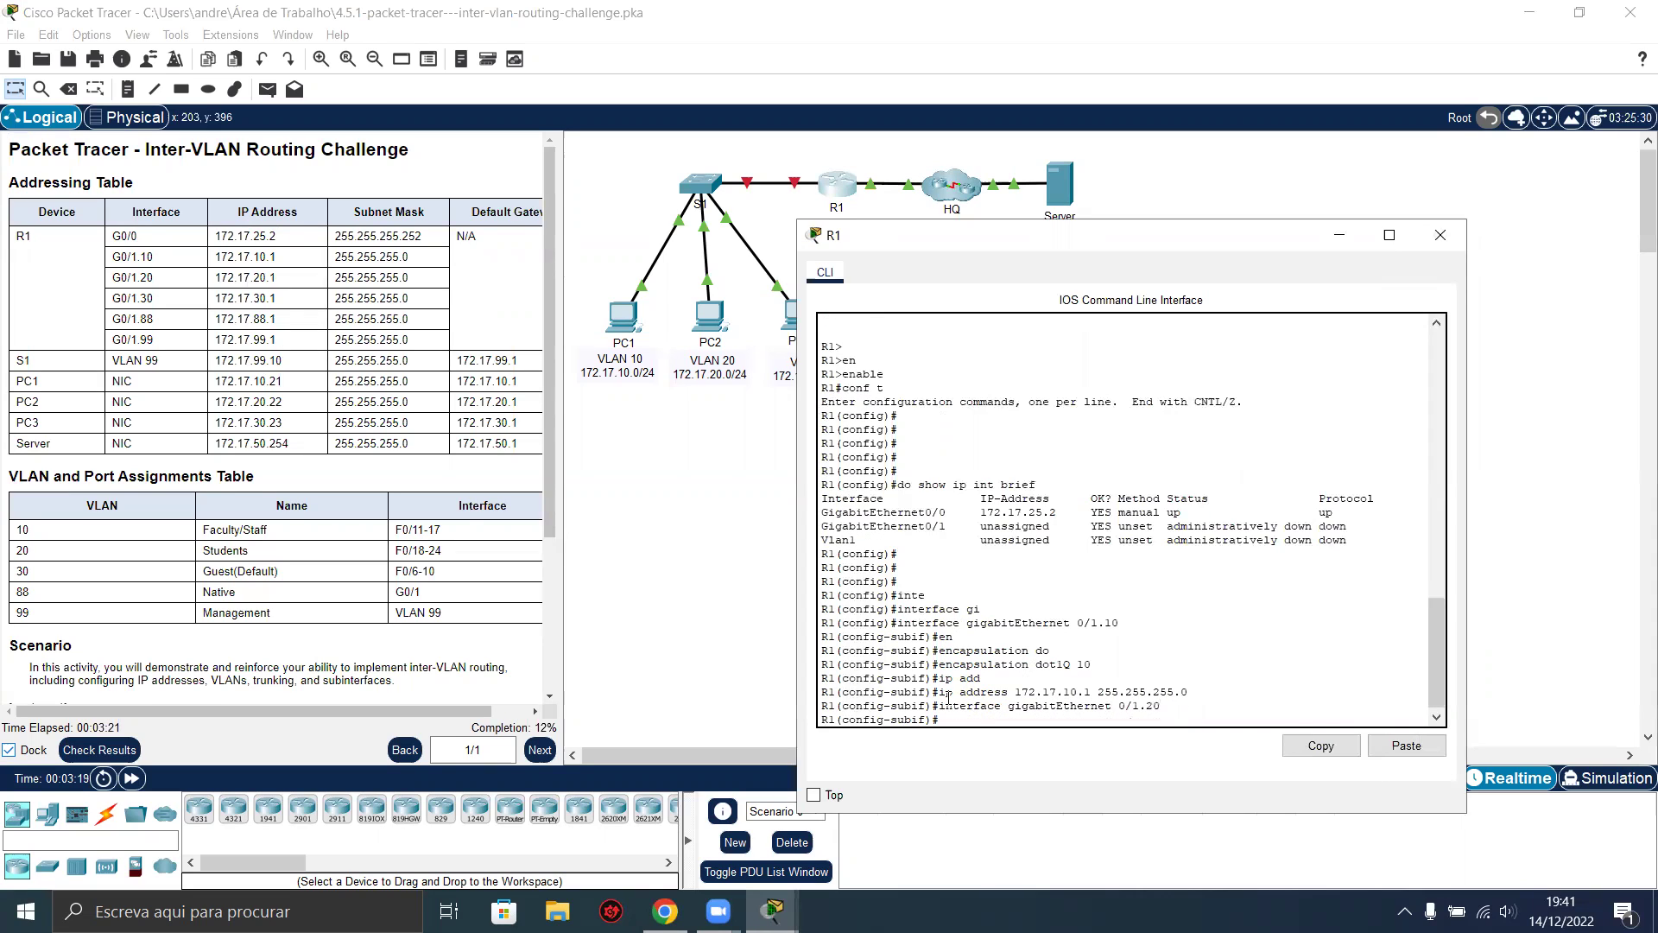
Set encapsulation dot1Q 20 on subinterface gigabitEthernet 0/1.20.
key("Up")
key("Up")
key("Up")
key("Up")
key("BackSpace")
key("BackSpace")
type("20")
key("Return")
Assign IP address 172.17.20.1 with mask 255.255.255.0 to subinterface gigabitEthernet 0/1.20.
key("Up")
key("Up")
key("Up")
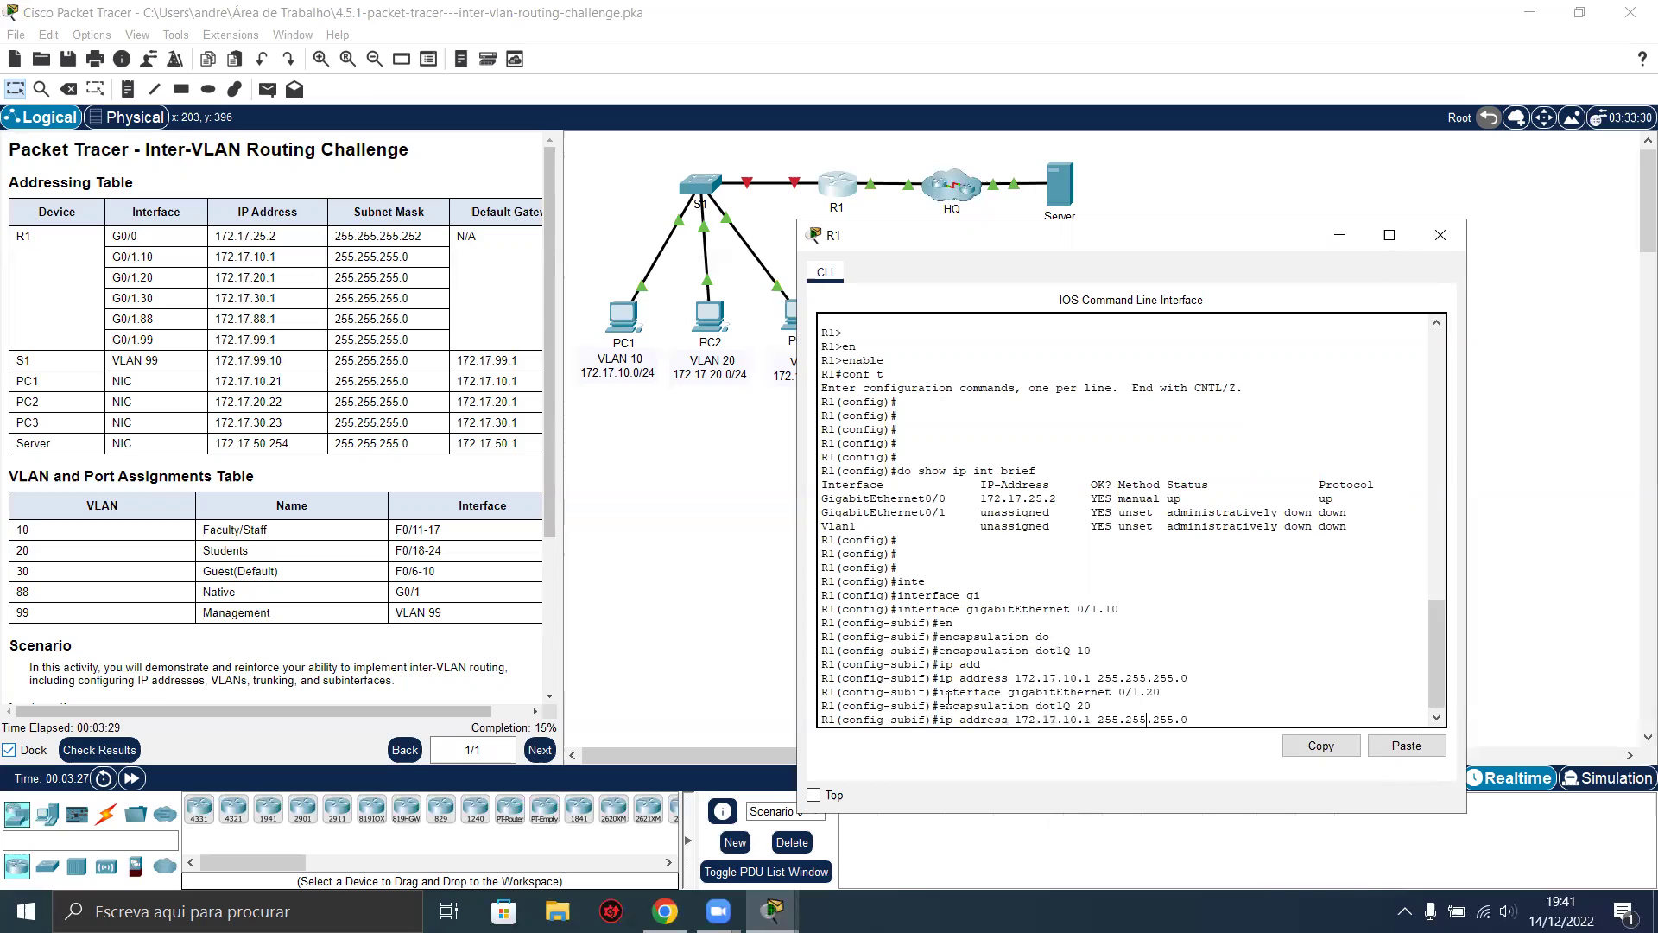
key("BackSpace")
type("2")
key("Return")
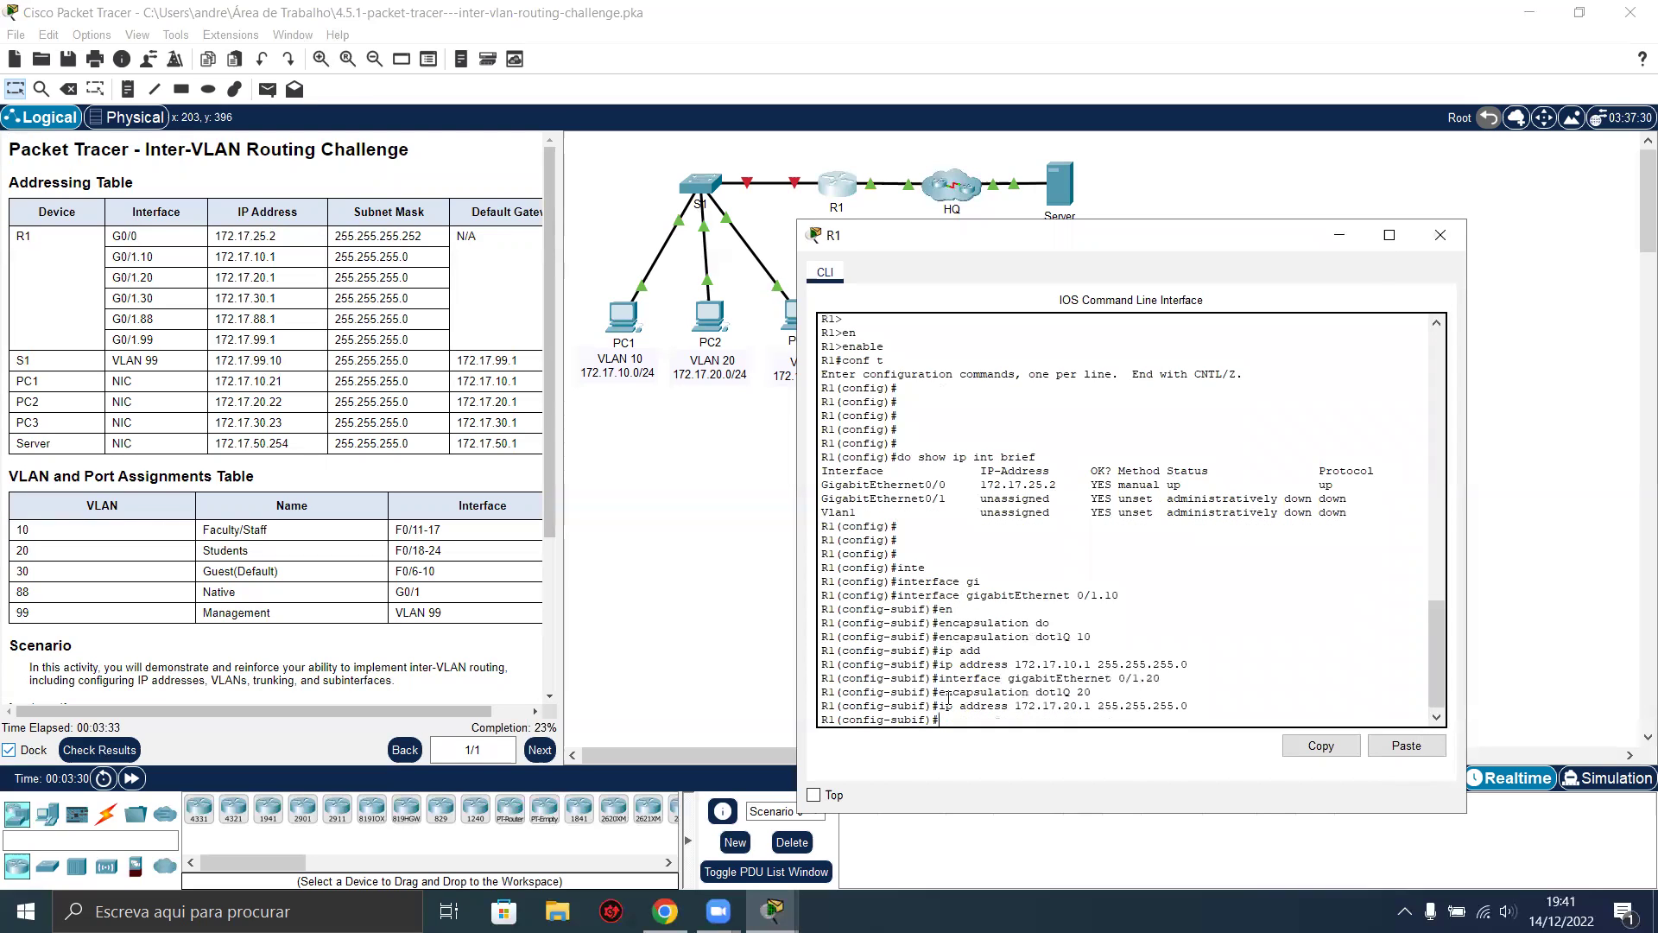
Create subinterface gigabitEthernet 0/1.30 on R1 and set its encapsulation to dot1Q 30.
key("Up")
key("Up")
key("Up")
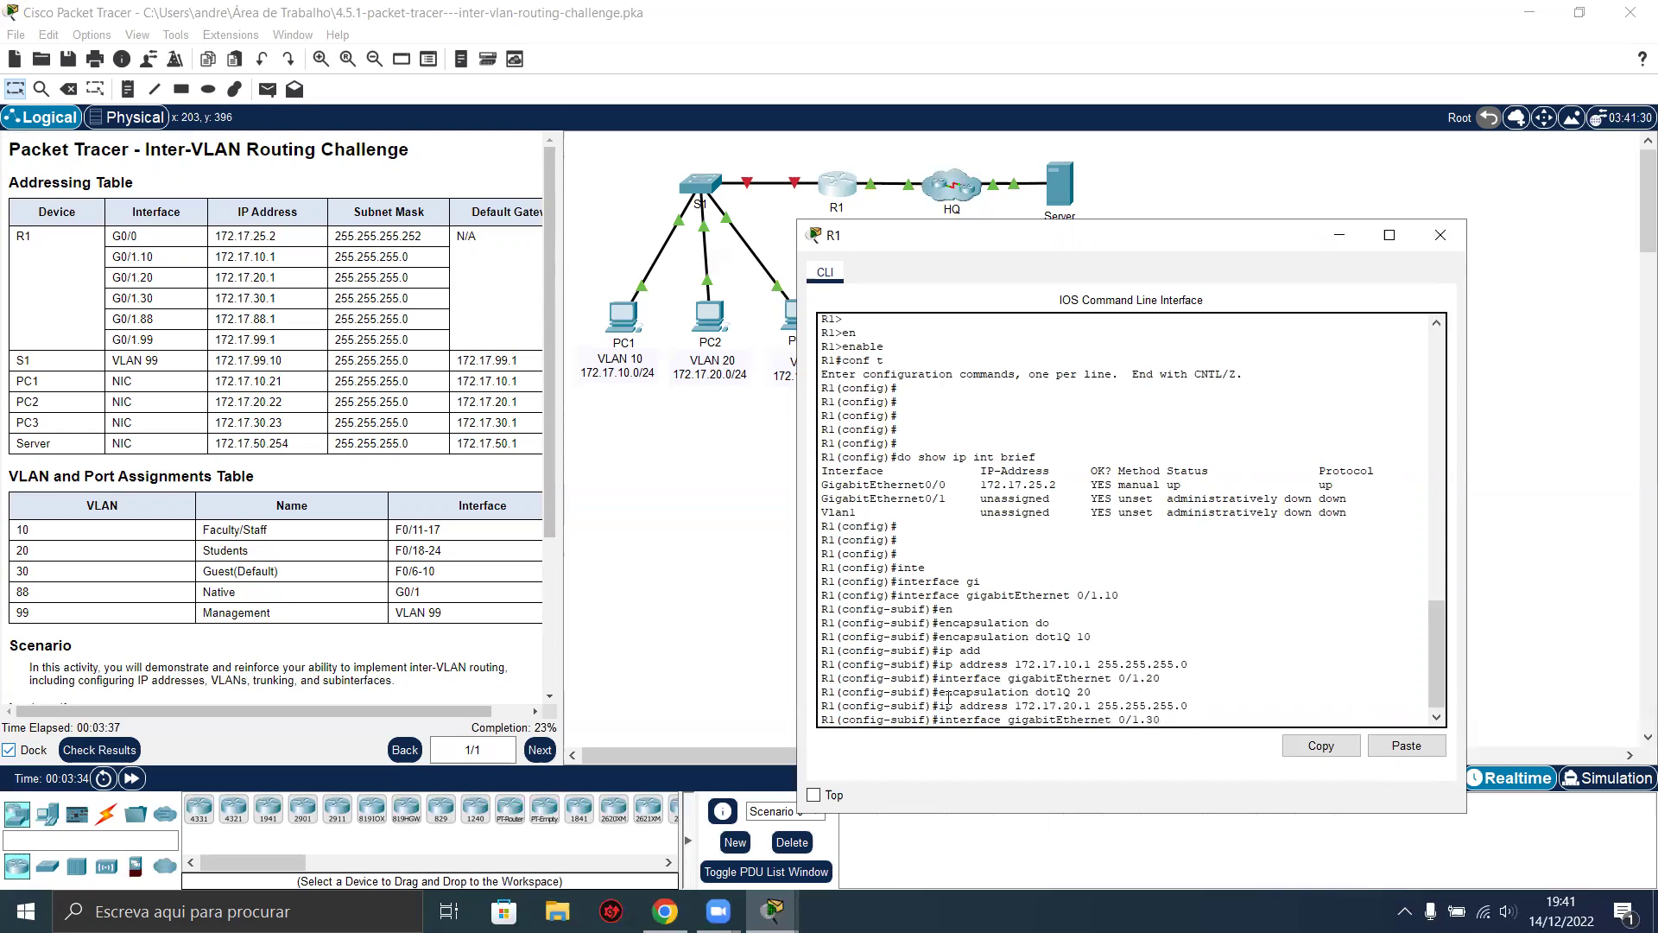
key("Return")
key("Up")
key("Up")
key("Up")
key("BackSpace")
key("BackSpace")
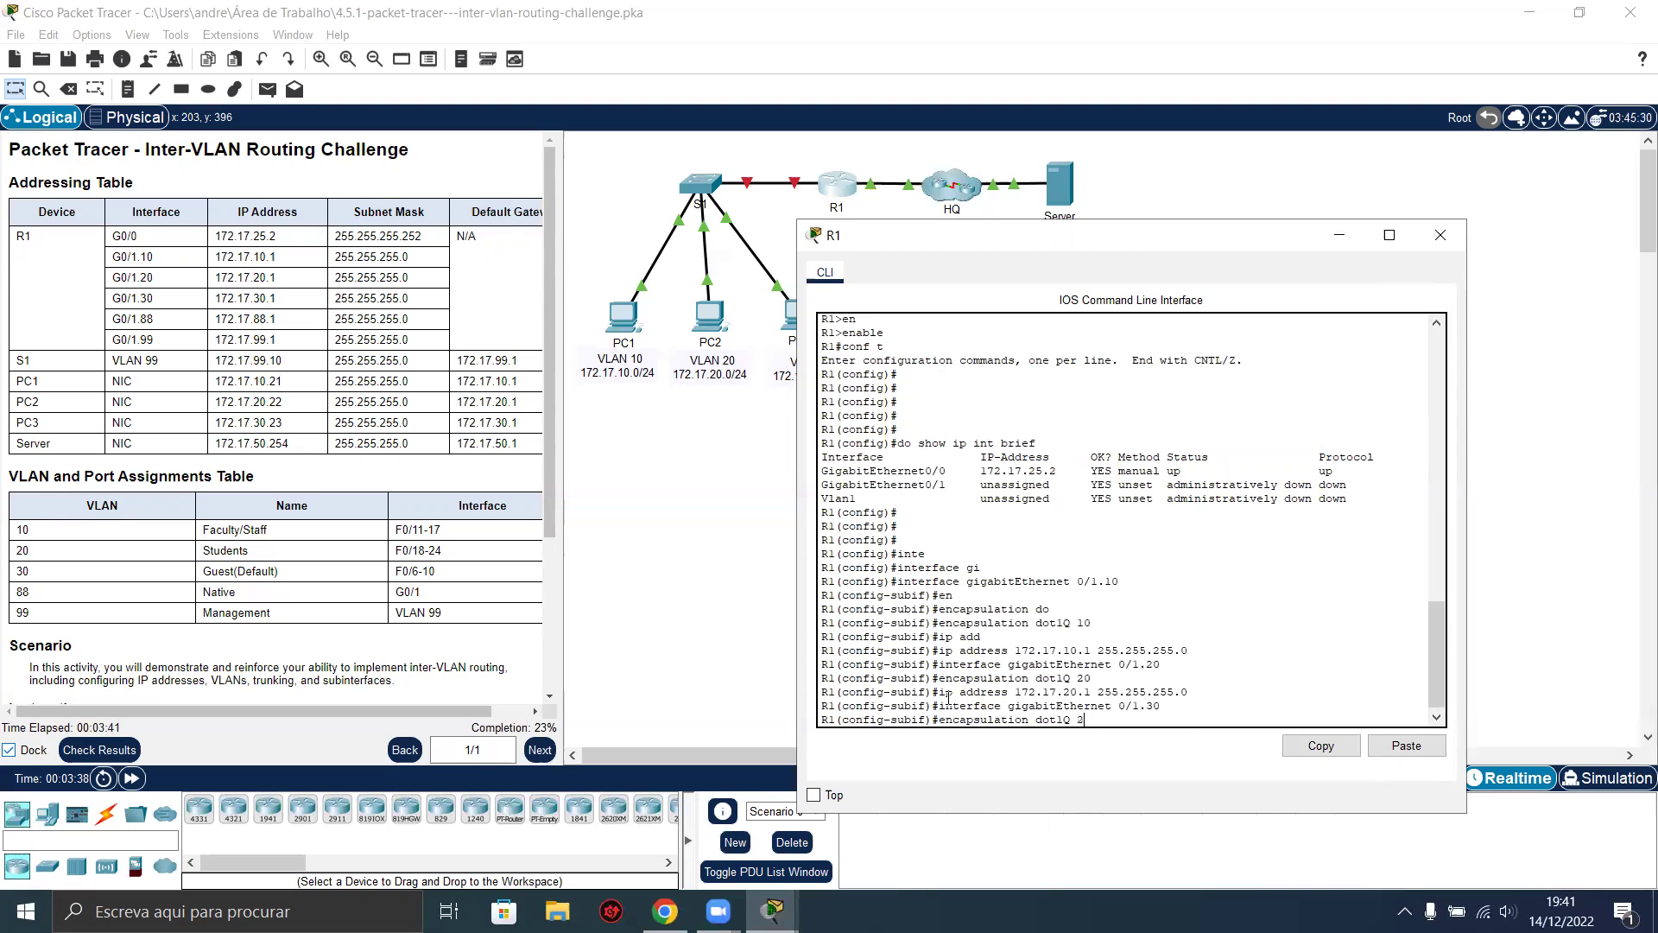
type("30")
key("Return")
Assign IP address 172.17.30.1 with mask 255.255.255.0 to subinterface gigabitEthernet 0/1.30.
key("Up")
key("Up")
key("Up")
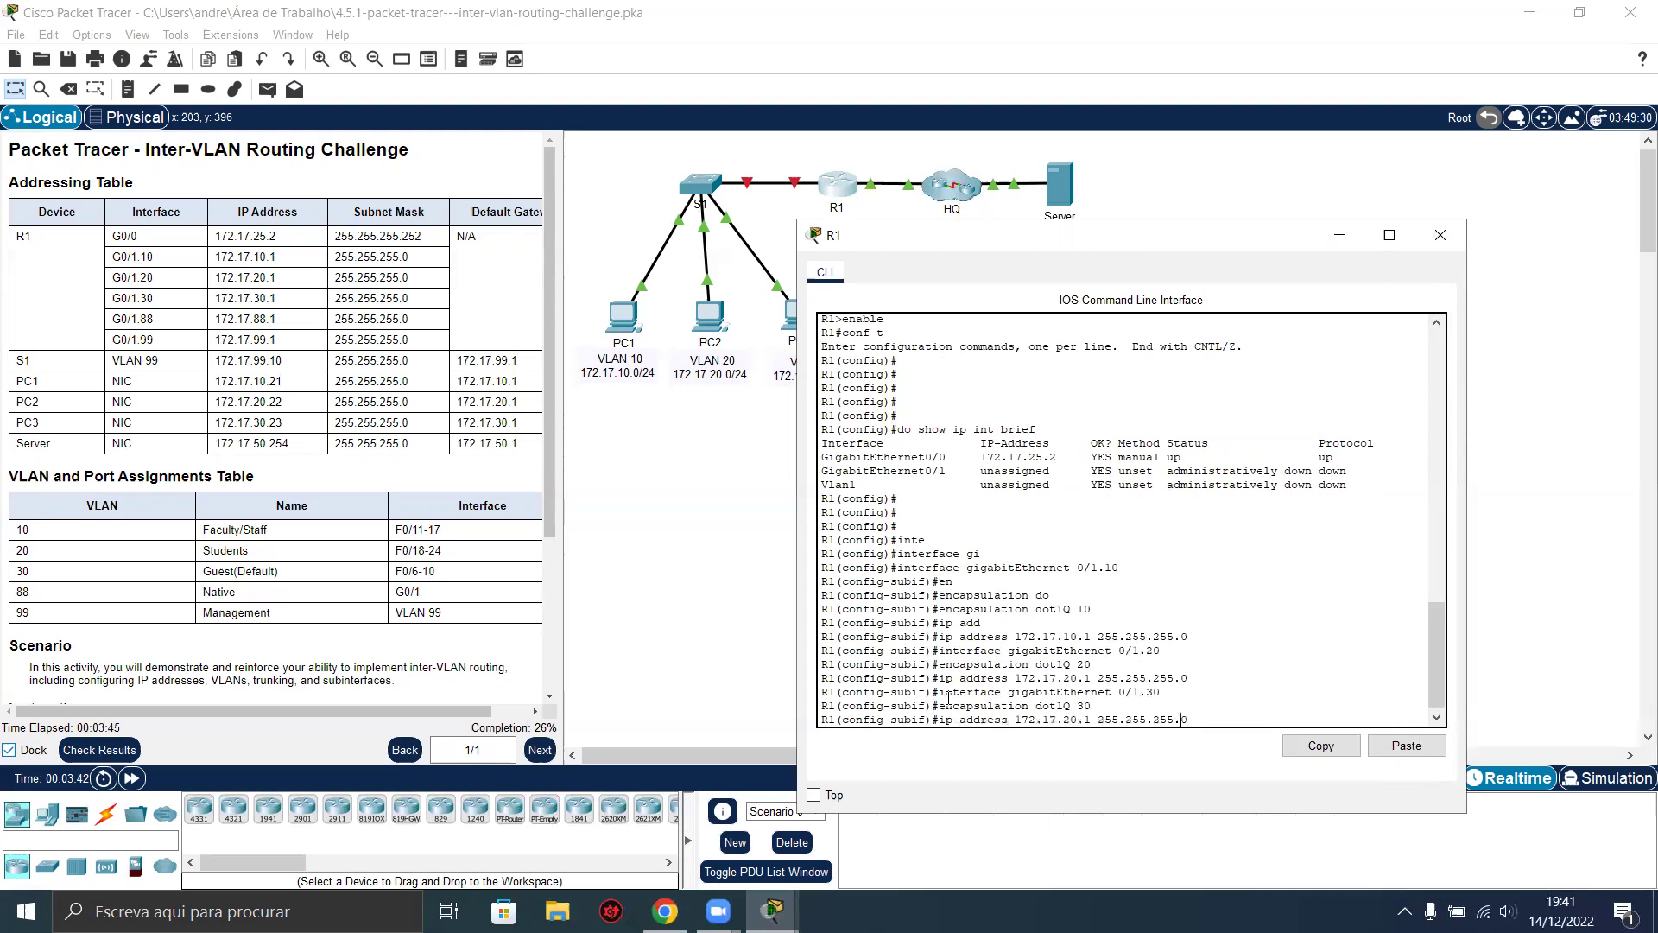
key("BackSpace")
type("3")
key("Return")
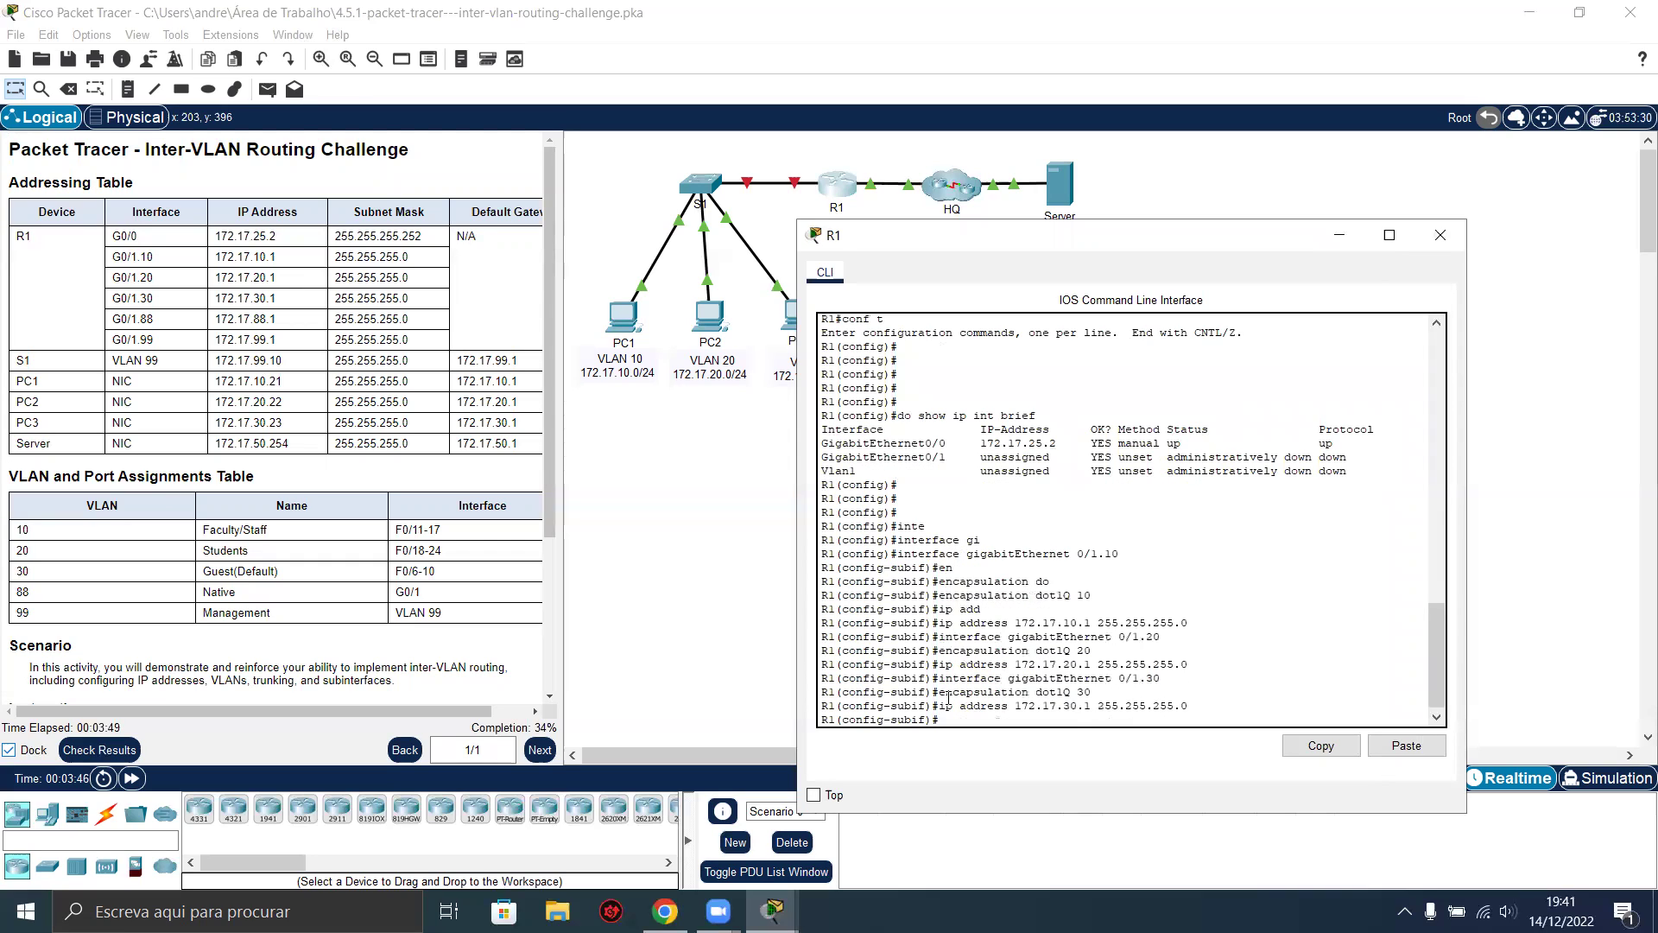
Create subinterface gigabitEthernet 0/1.88 on R1 by reusing the earlier interface command.
key("Up")
key("Up")
key("Up")
key("Up")
key("Up")
key("Up")
key("BackSpace")
key("BackSpace")
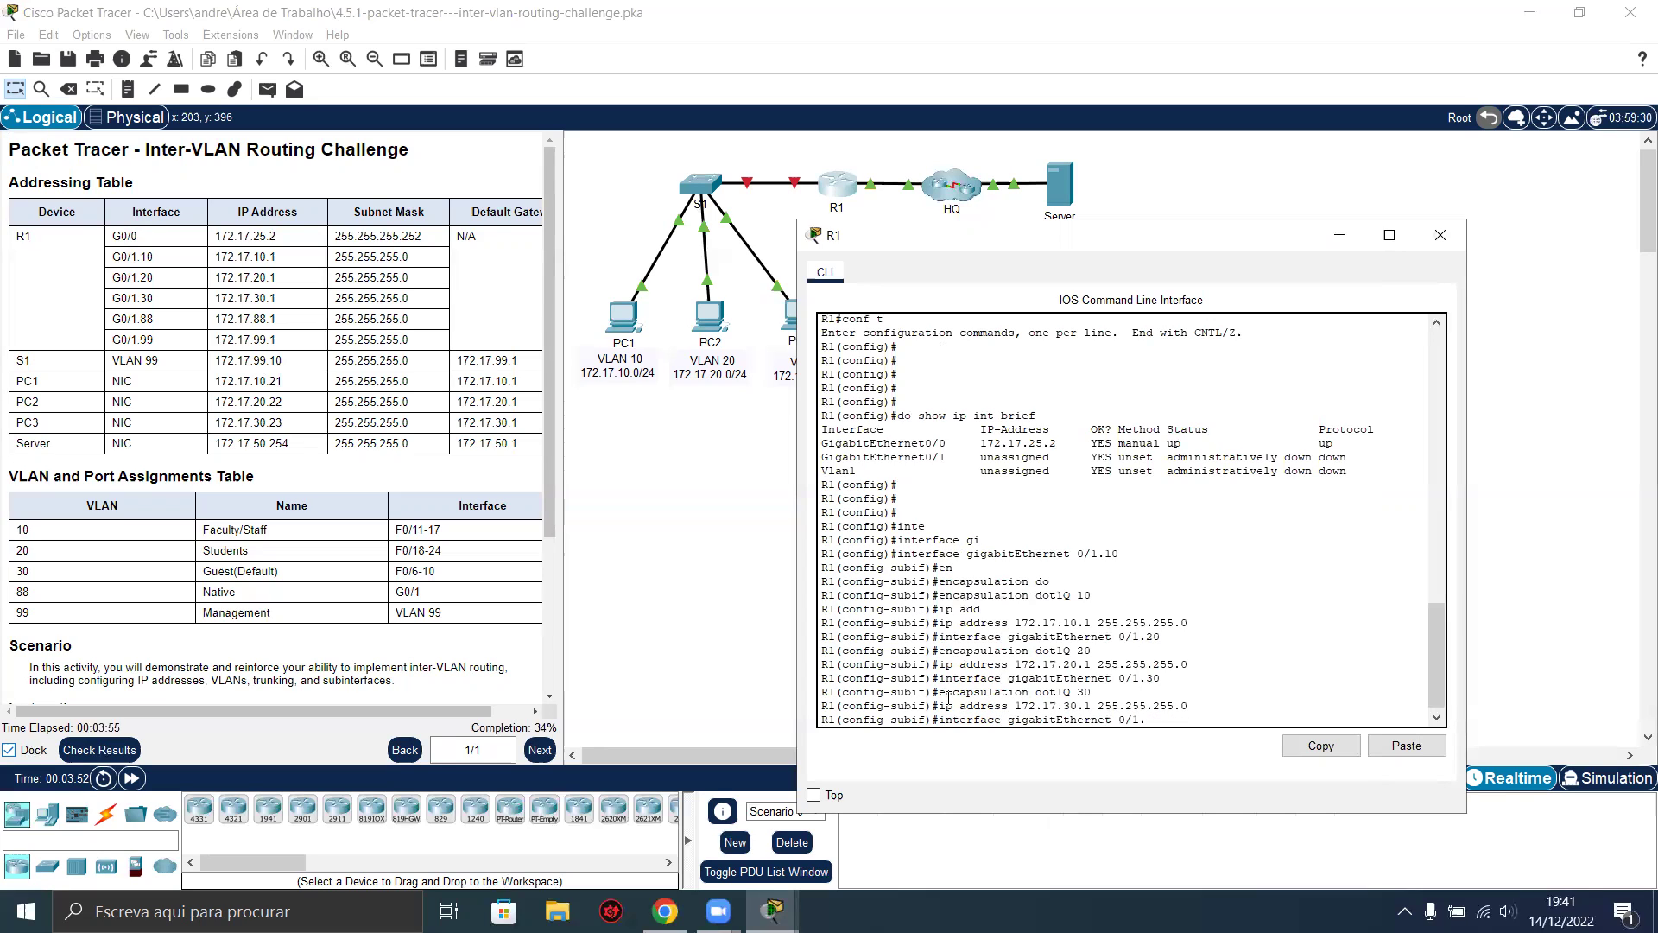
type("88")
key("Return")
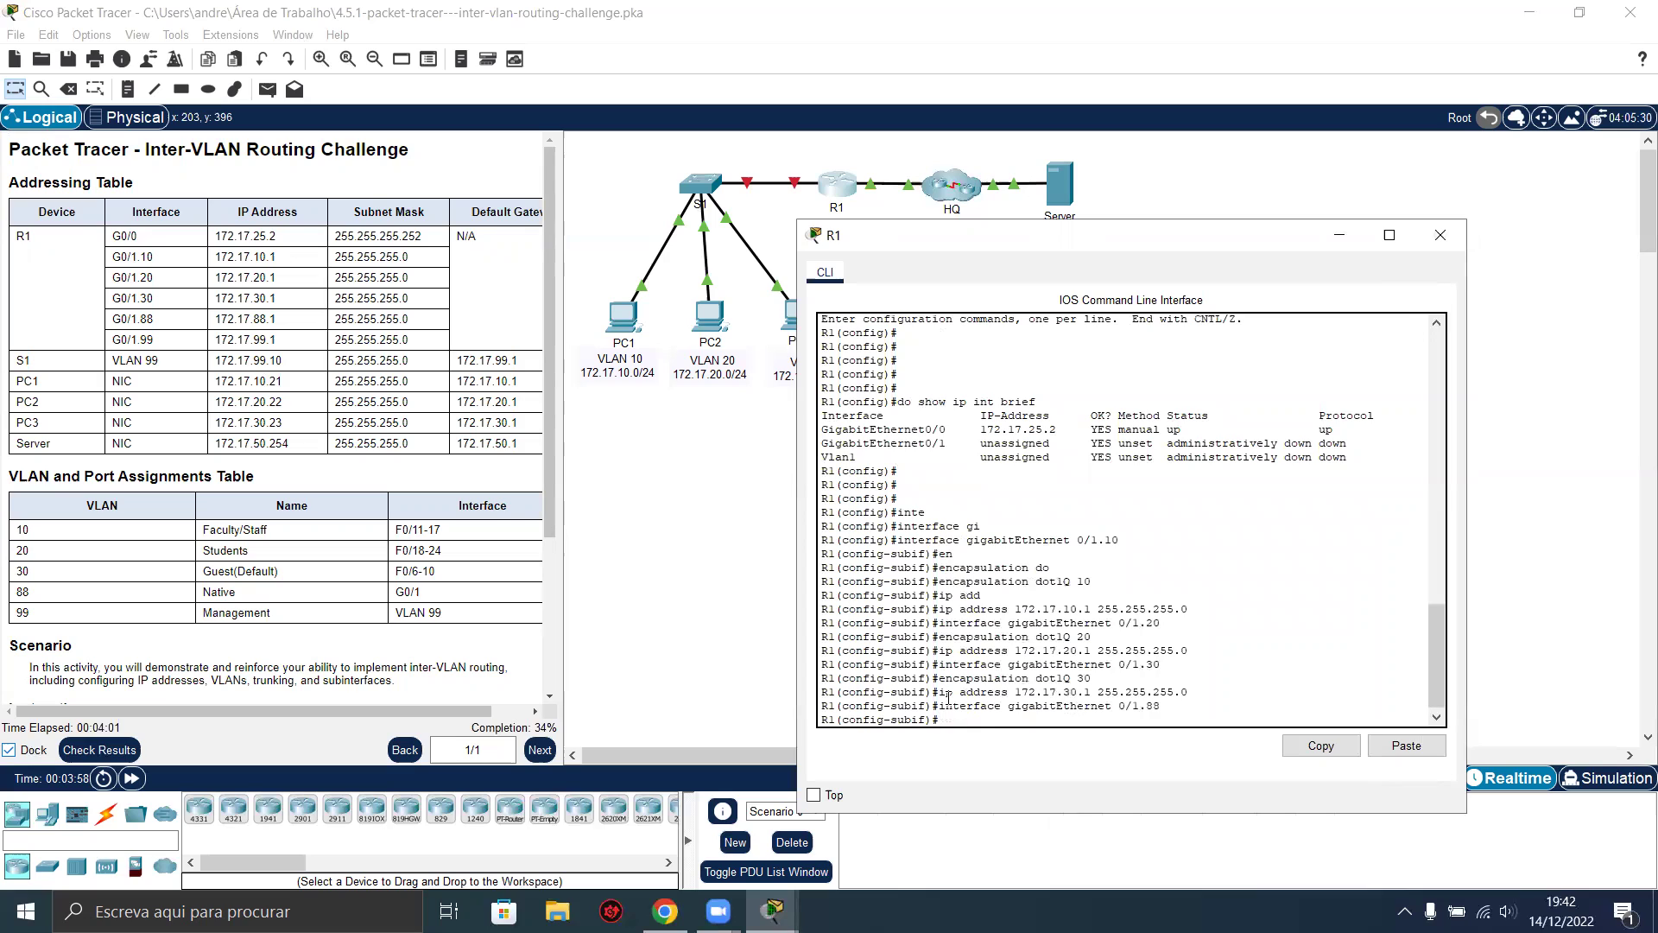
Set encapsulation dot1Q 88 as the native VLAN on subinterface gigabitEthernet 0/1.88.
key("Up")
key("Up")
key("Up")
type("88")
type("n")
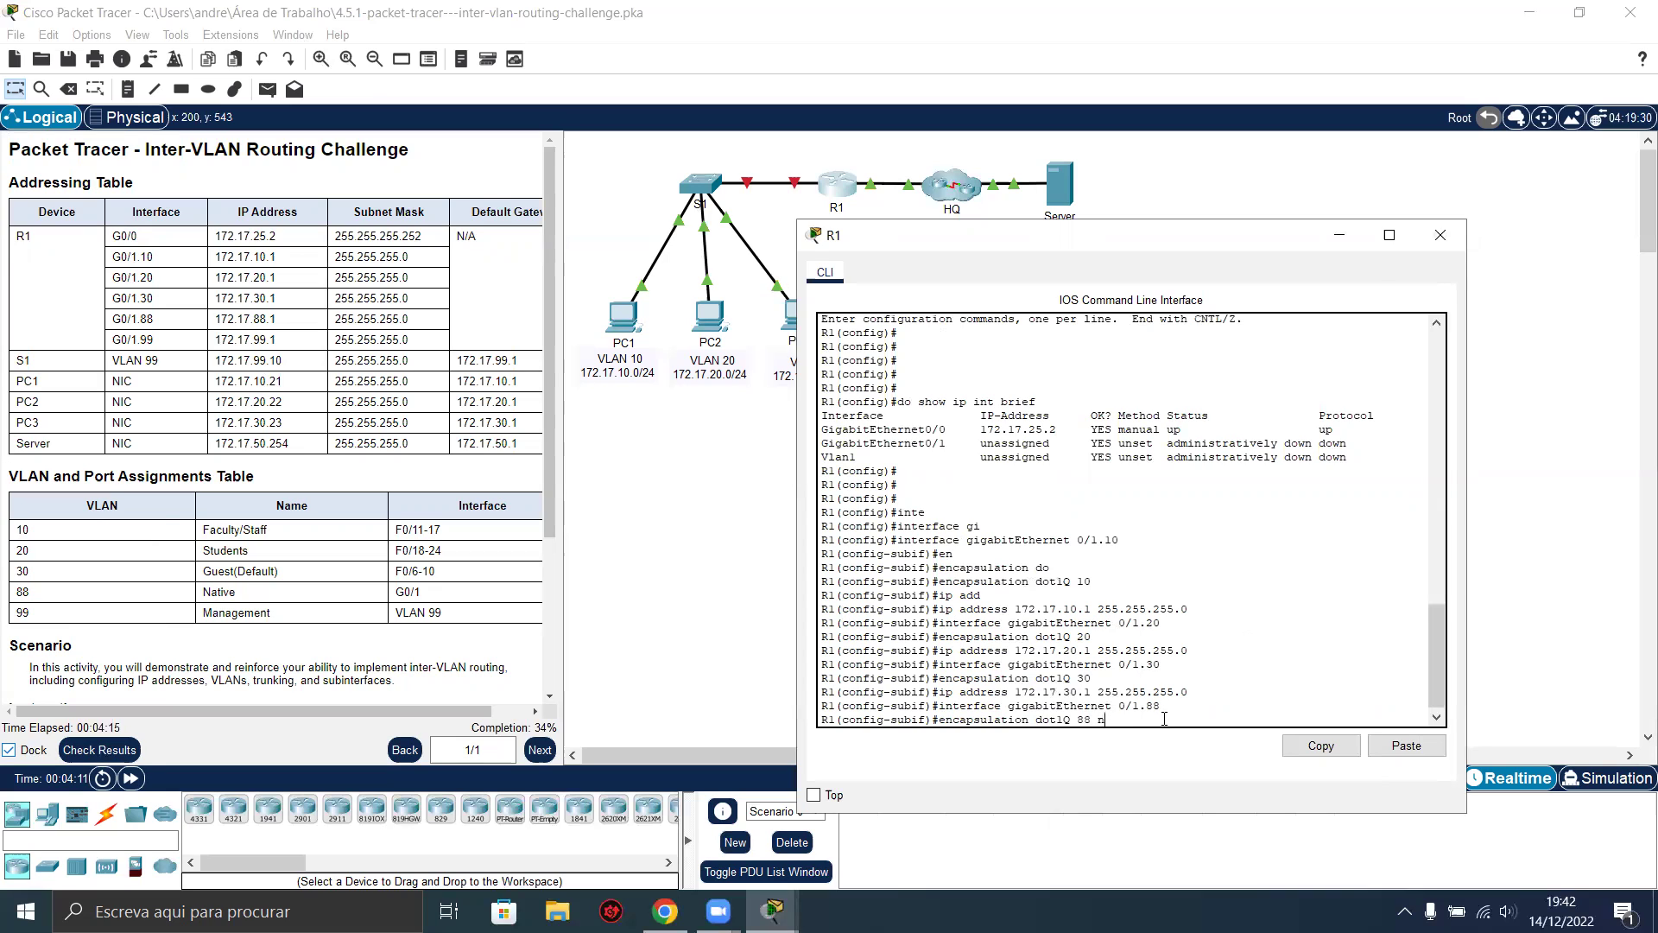
type("a")
key("Tab")
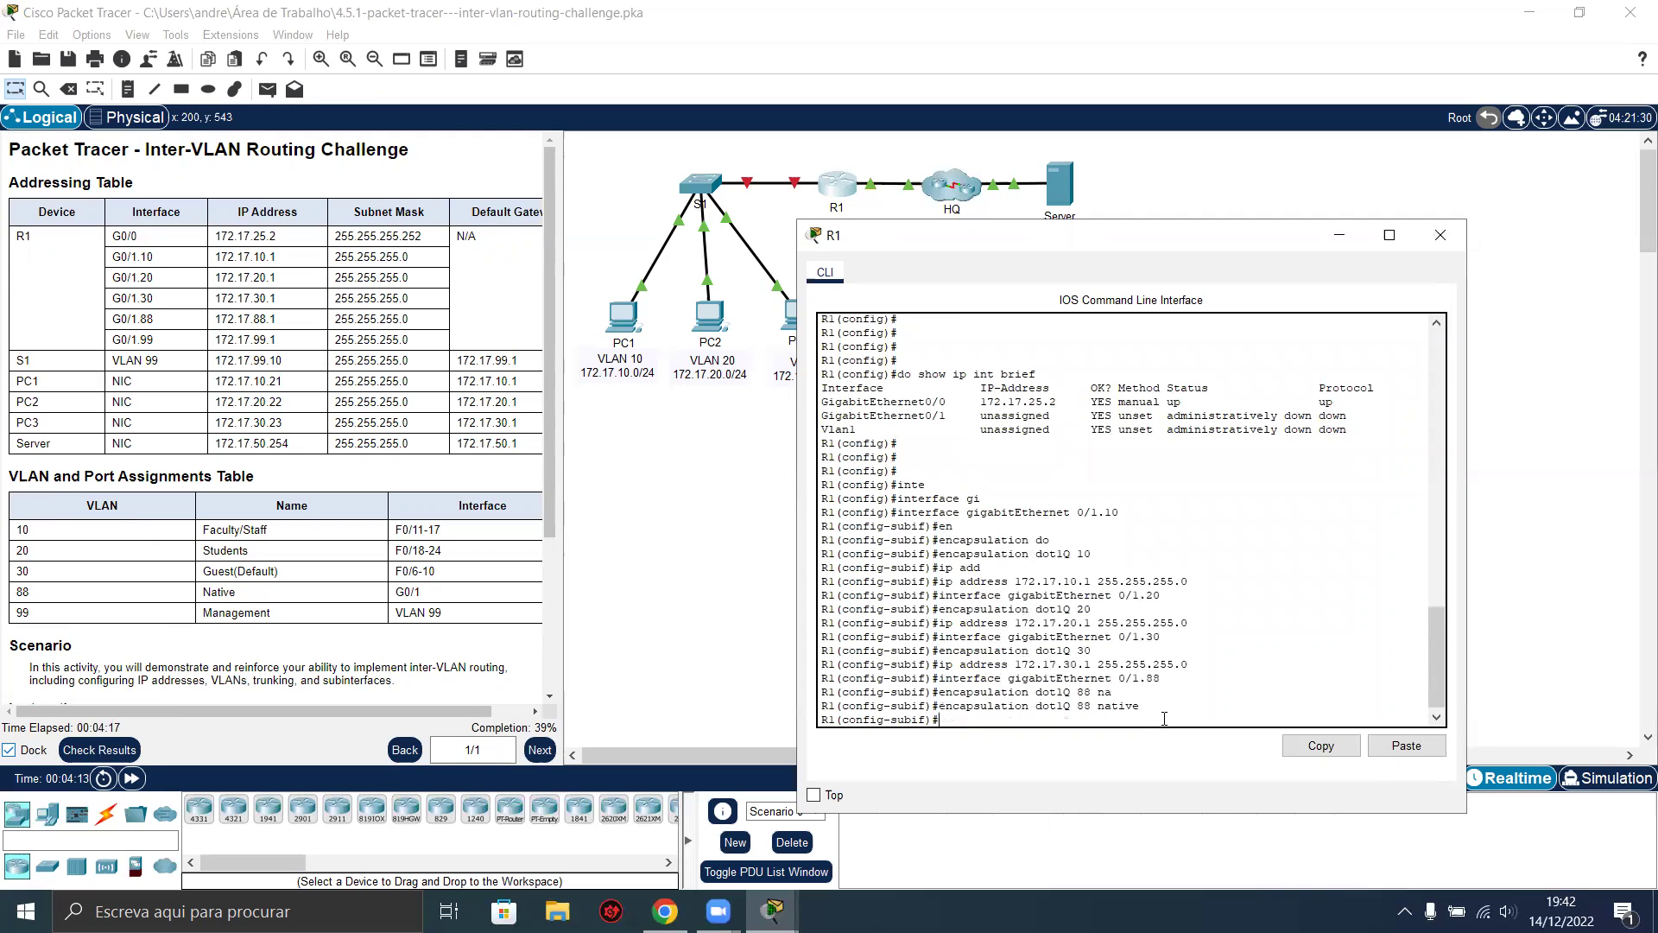
Assign IP address 172.17.88.1 with mask 255.255.255.0 to subinterface gigabitEthernet 0/1.88.
key("Up")
key("Up")
key("Up")
key("Up")
key("Left")
key("Left")
key("Left")
key("Left")
key("Left")
key("Left")
key("Left")
key("Left")
key("Left")
key("Left")
key("Left")
key("Left")
key("Left")
key("BackSpace")
key("BackSpace")
type("88")
key("Return")
Create subinterface gigabitEthernet 0/1.99 on R1 by reusing the earlier interface command.
key("Up")
key("Up")
key("Up")
key("Up")
key("BackSpace")
key("BackSpace")
type("99")
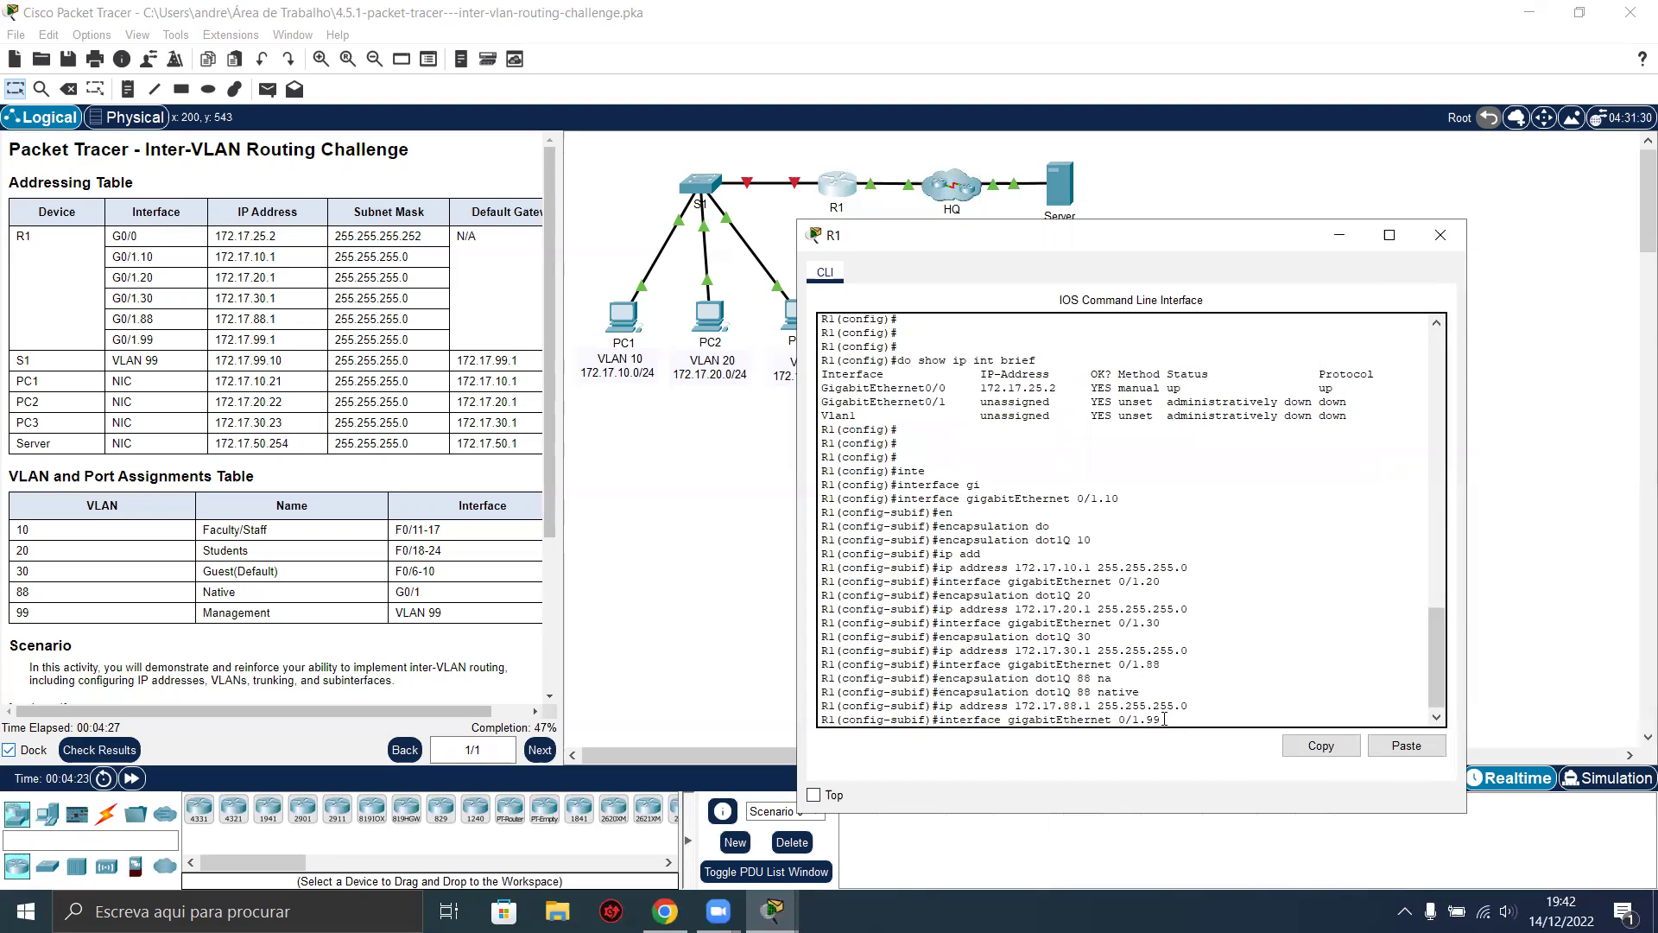
key("Return")
Set encapsulation dot1Q 99 on R1's subinterface gigabitEthernet 0/1.99 by reusing the earlier encapsulation command.
key("Up")
key("Up")
key("Up")
key("BackSpace")
key("BackSpace")
key("BackSpace")
key("BackSpace")
key("BackSpace")
key("BackSpace")
key("BackSpace")
key("BackSpace")
key("BackSpace")
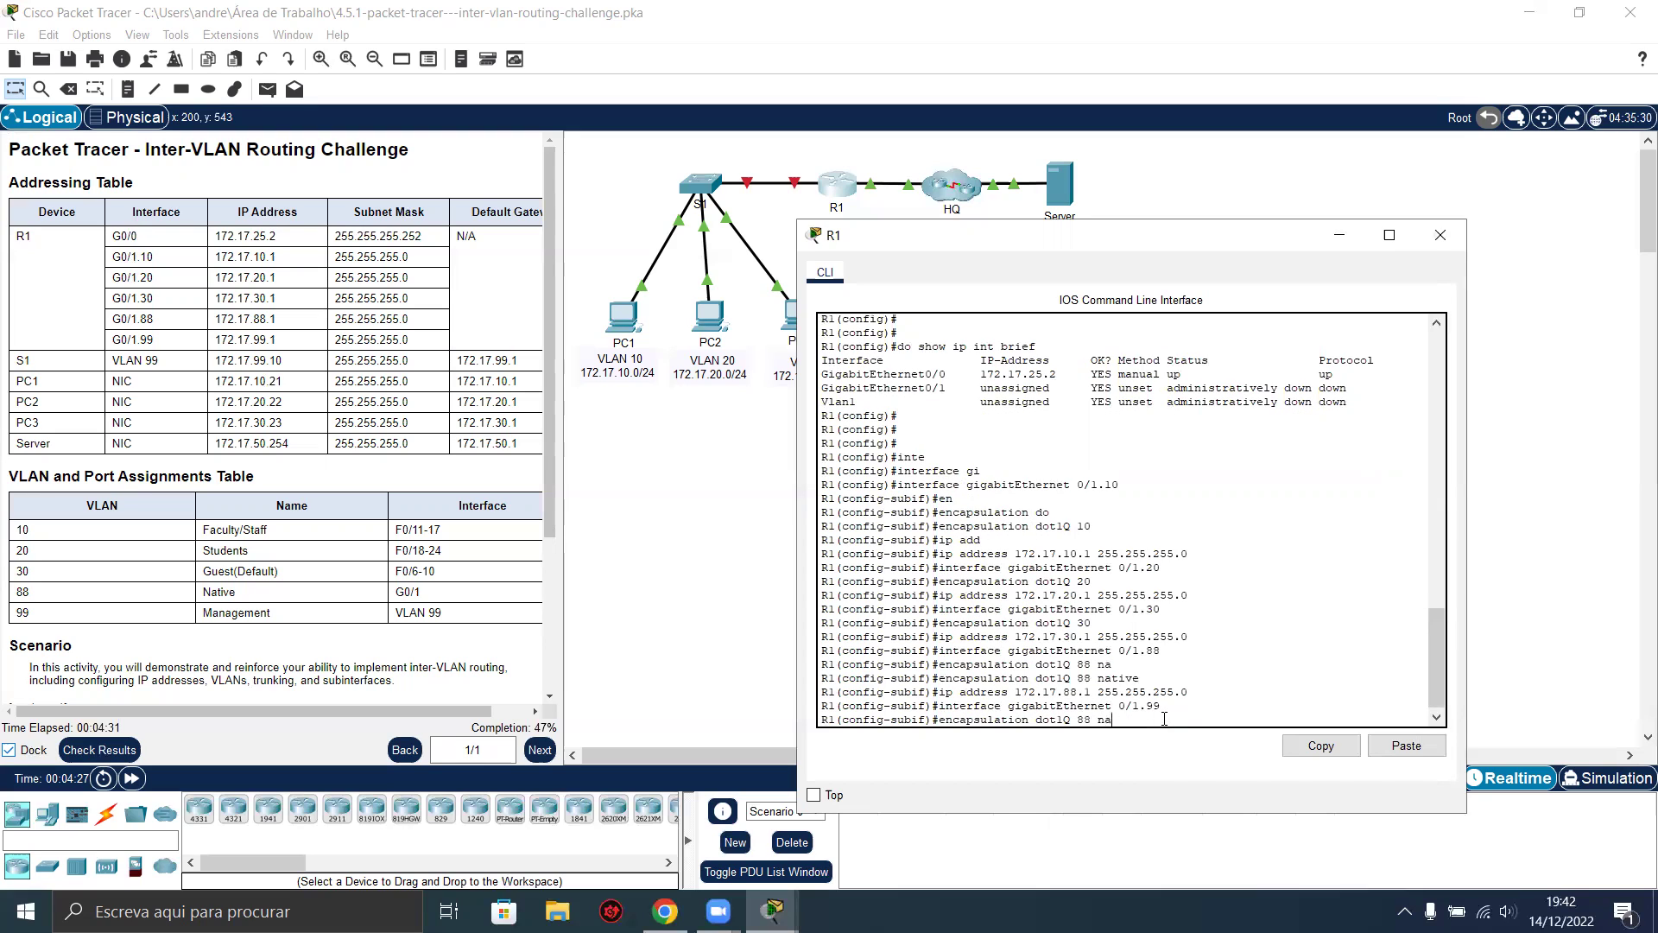
type("99")
key("Return")
Assign IP address 172.17.99.1 with mask 255.255.255.0 to subinterface gigabitEthernet 0/1.99.
key("Up")
key("Up")
key("Up")
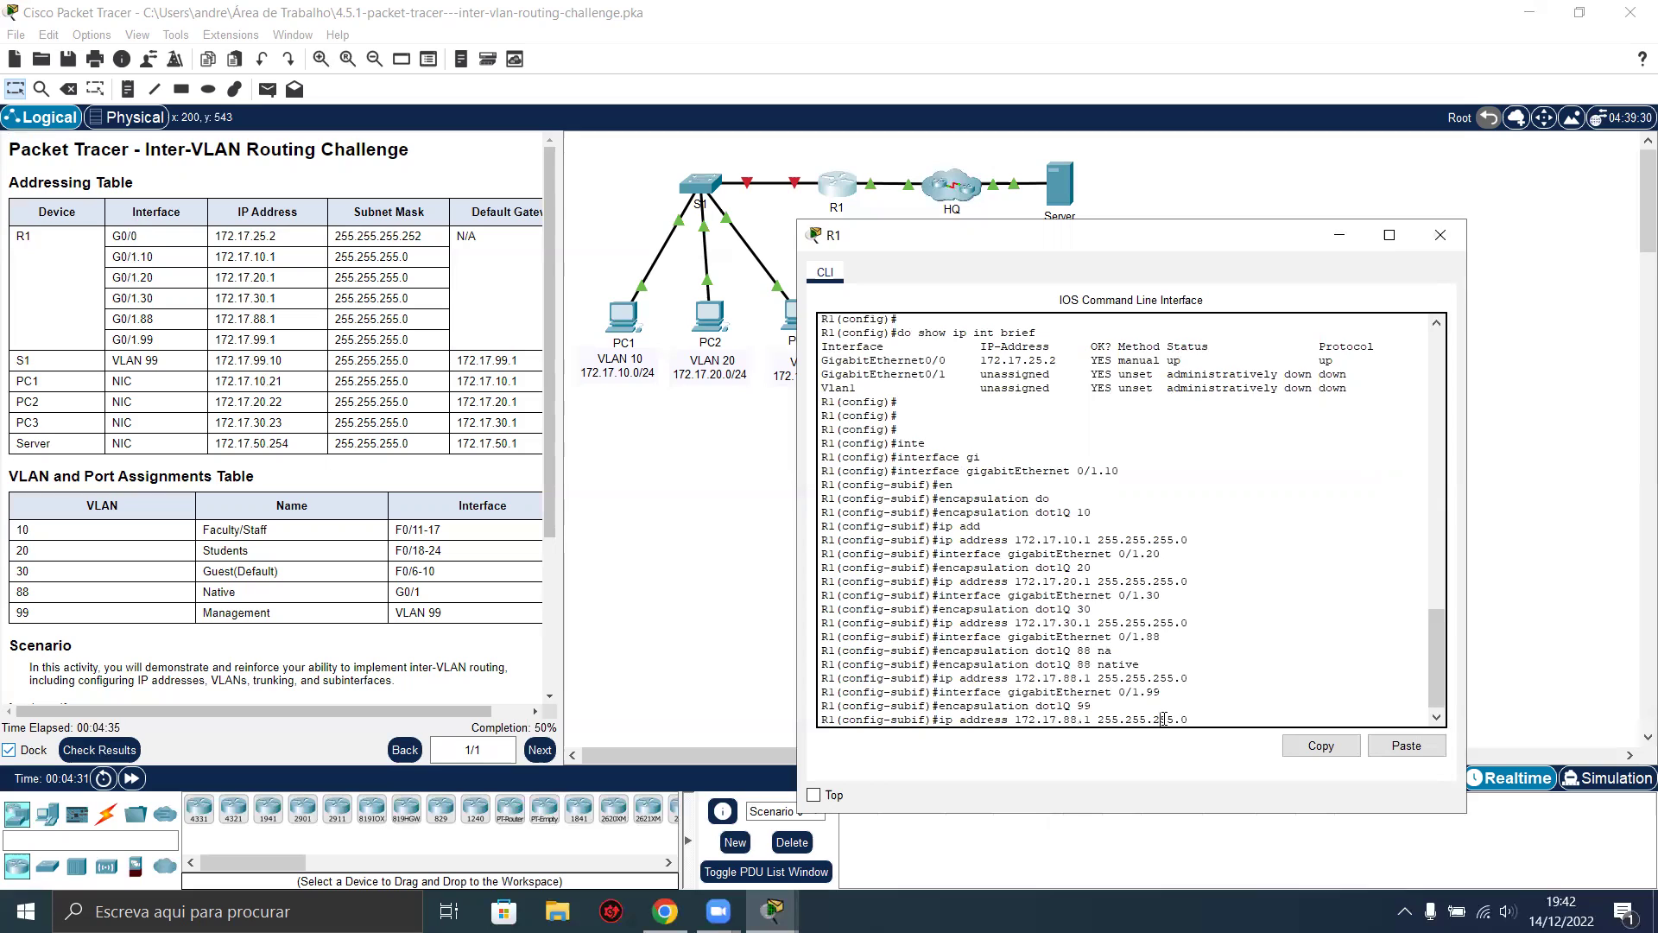
key("BackSpace")
key("BackSpace")
type("99")
key("Return")
key("Return")
key("Return")
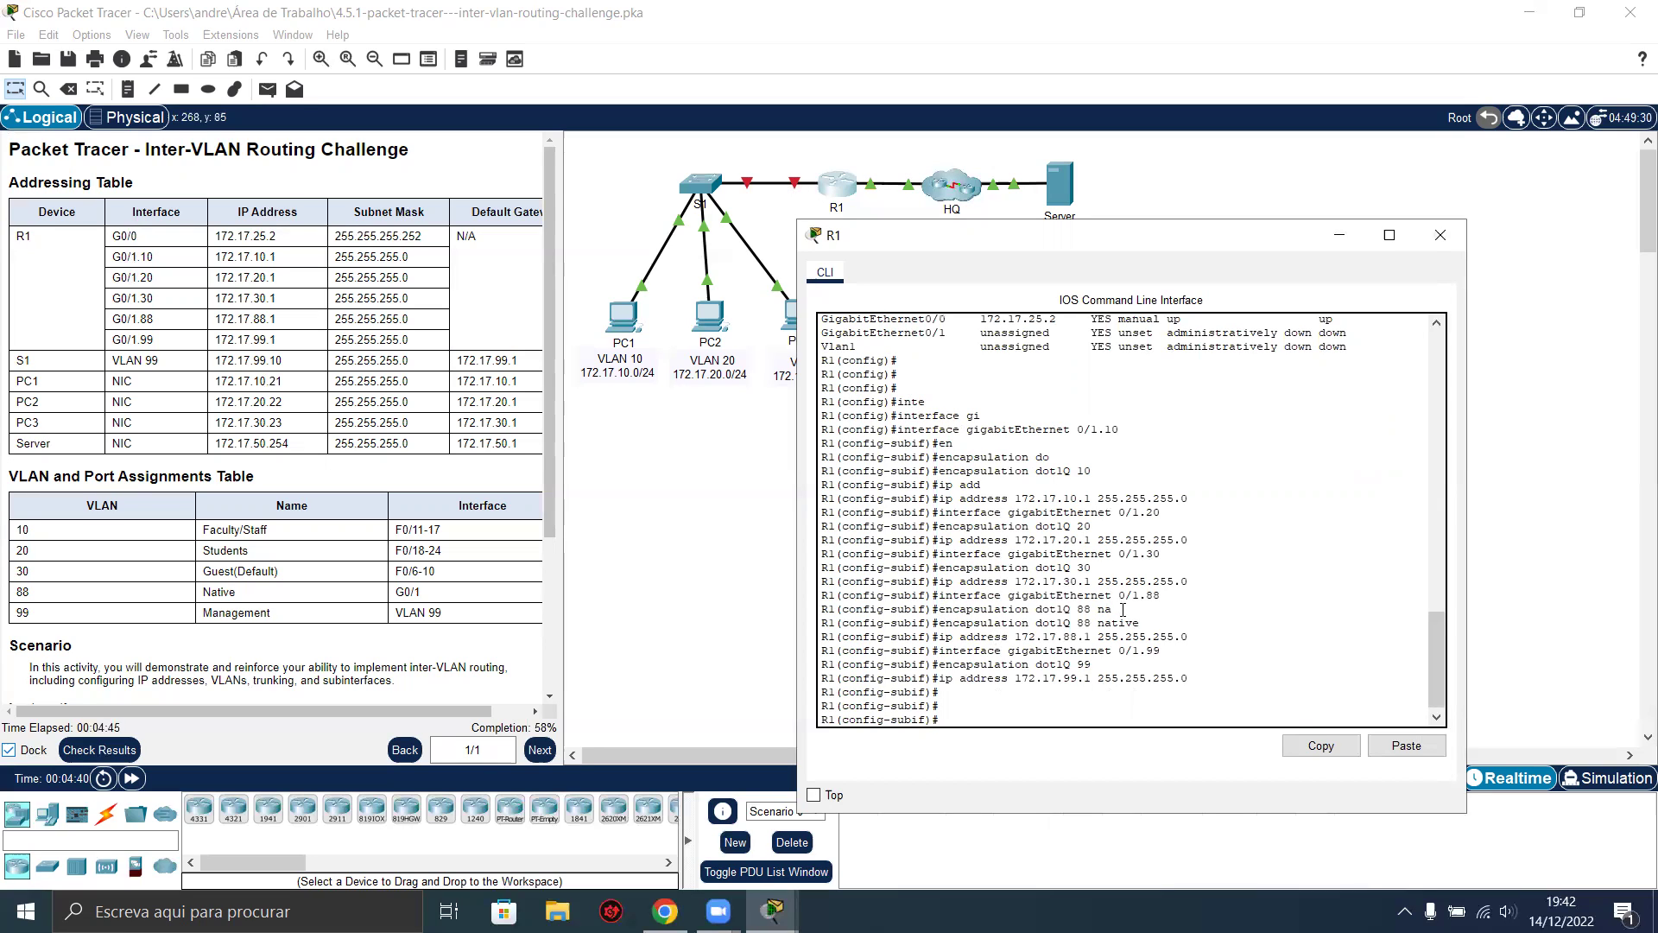
key("Return")
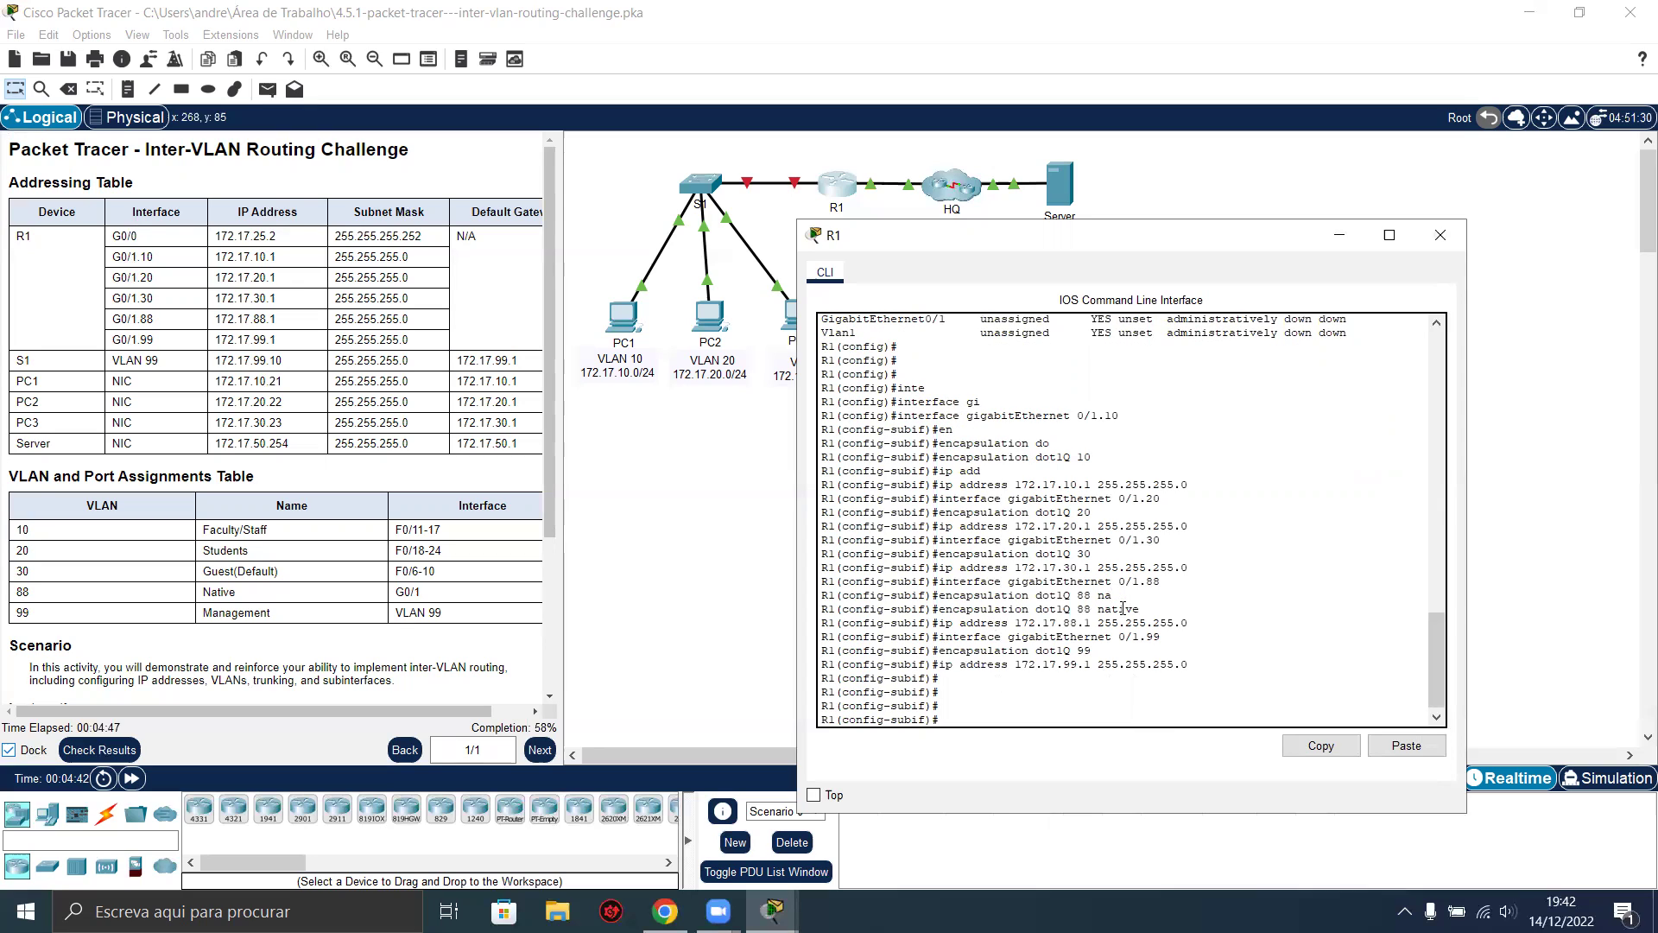
Leave subinterface configuration and enable R1's physical interface gigabitEthernet 0/1 with no shutdown.
type("exi")
key("Tab")
key("Return")
key("Return")
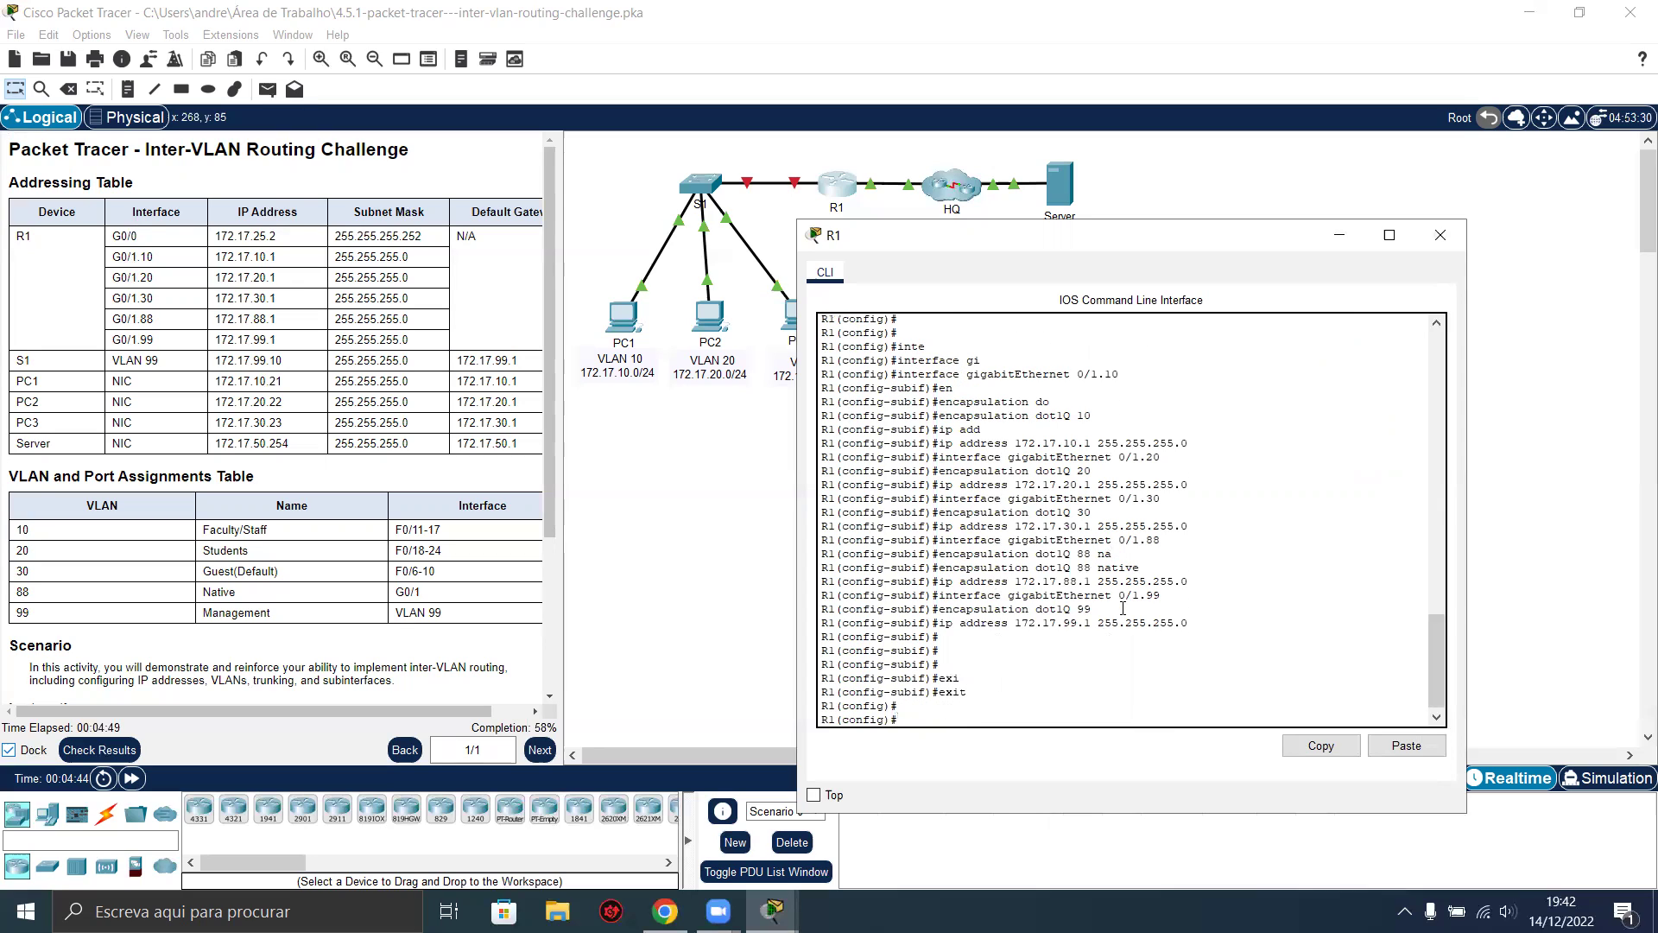
type("int")
key("Tab")
type("gi")
key("Tab")
type("0/1")
key("Return")
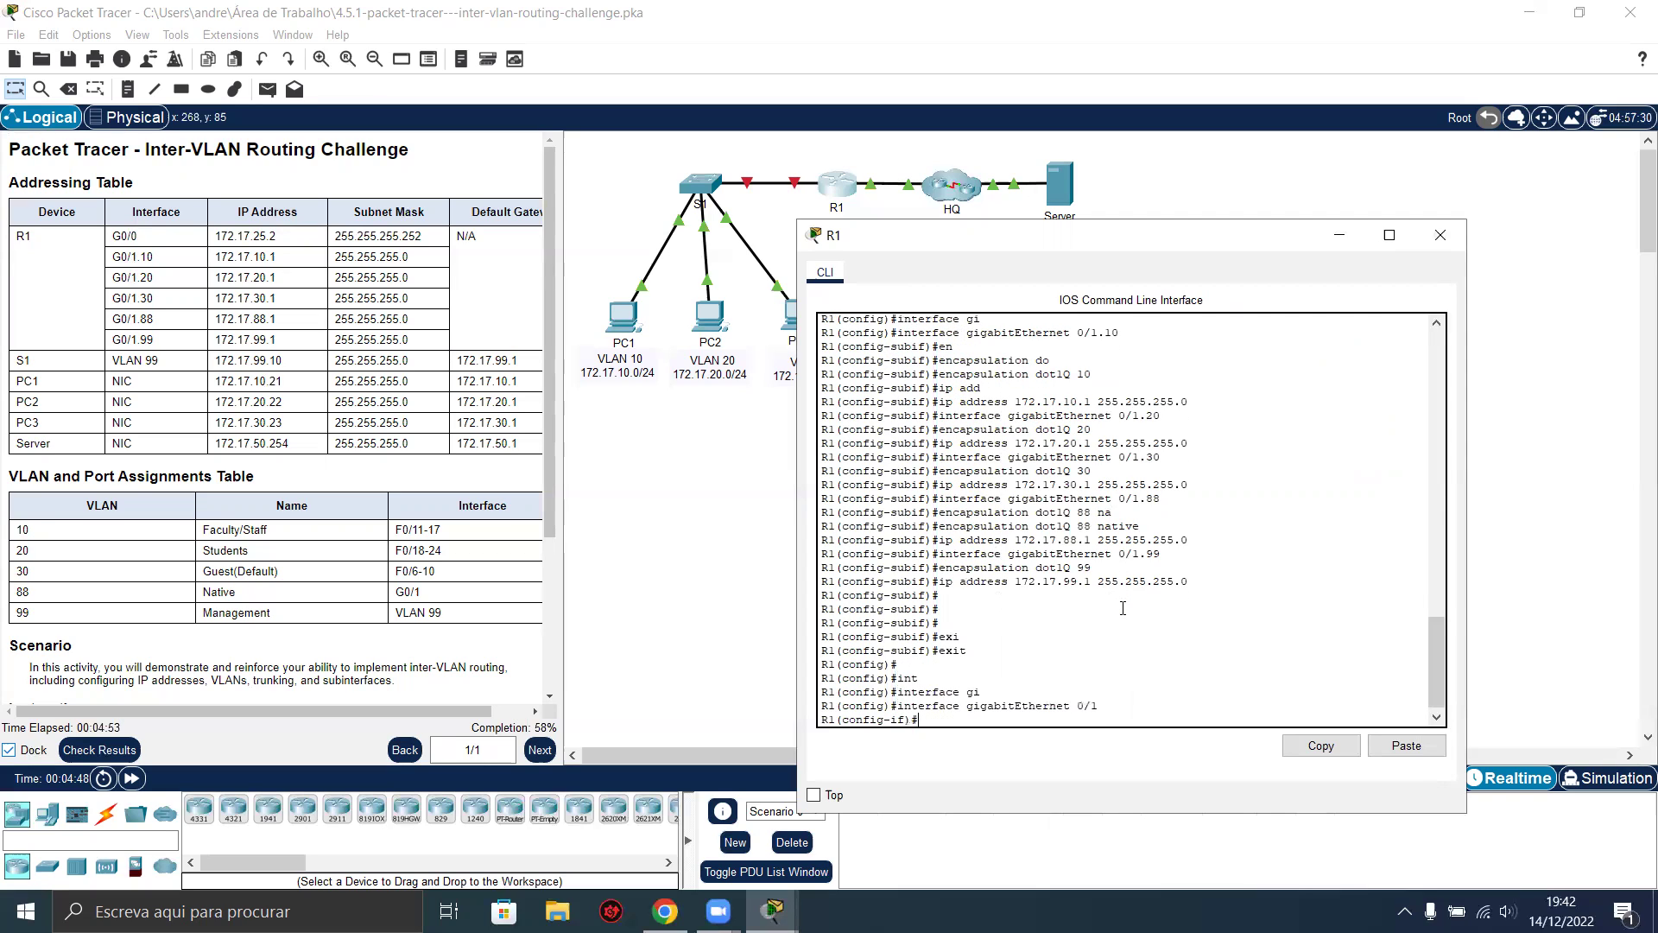
type("no shu")
key("Tab")
key("Return")
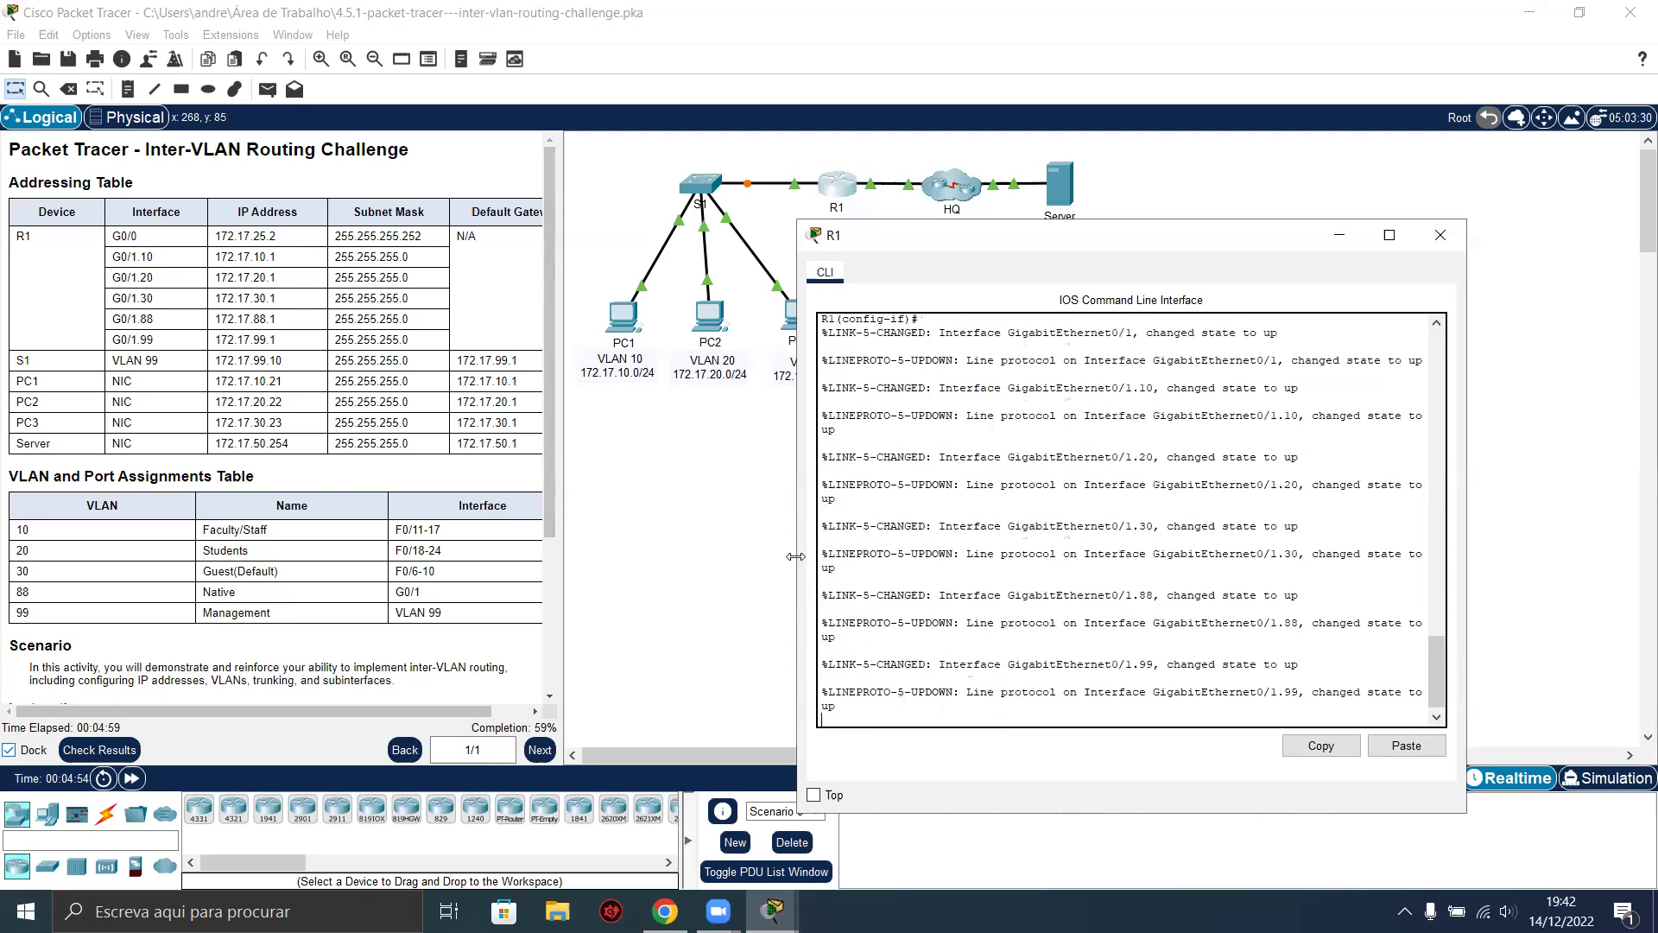
Widen R1's command-line window and review the brief IP interface summary, including the G0/1 subinterfaces.
left_click_drag(795, 556, 613, 556)
key("Return")
key("Return")
key("Return")
key("Return")
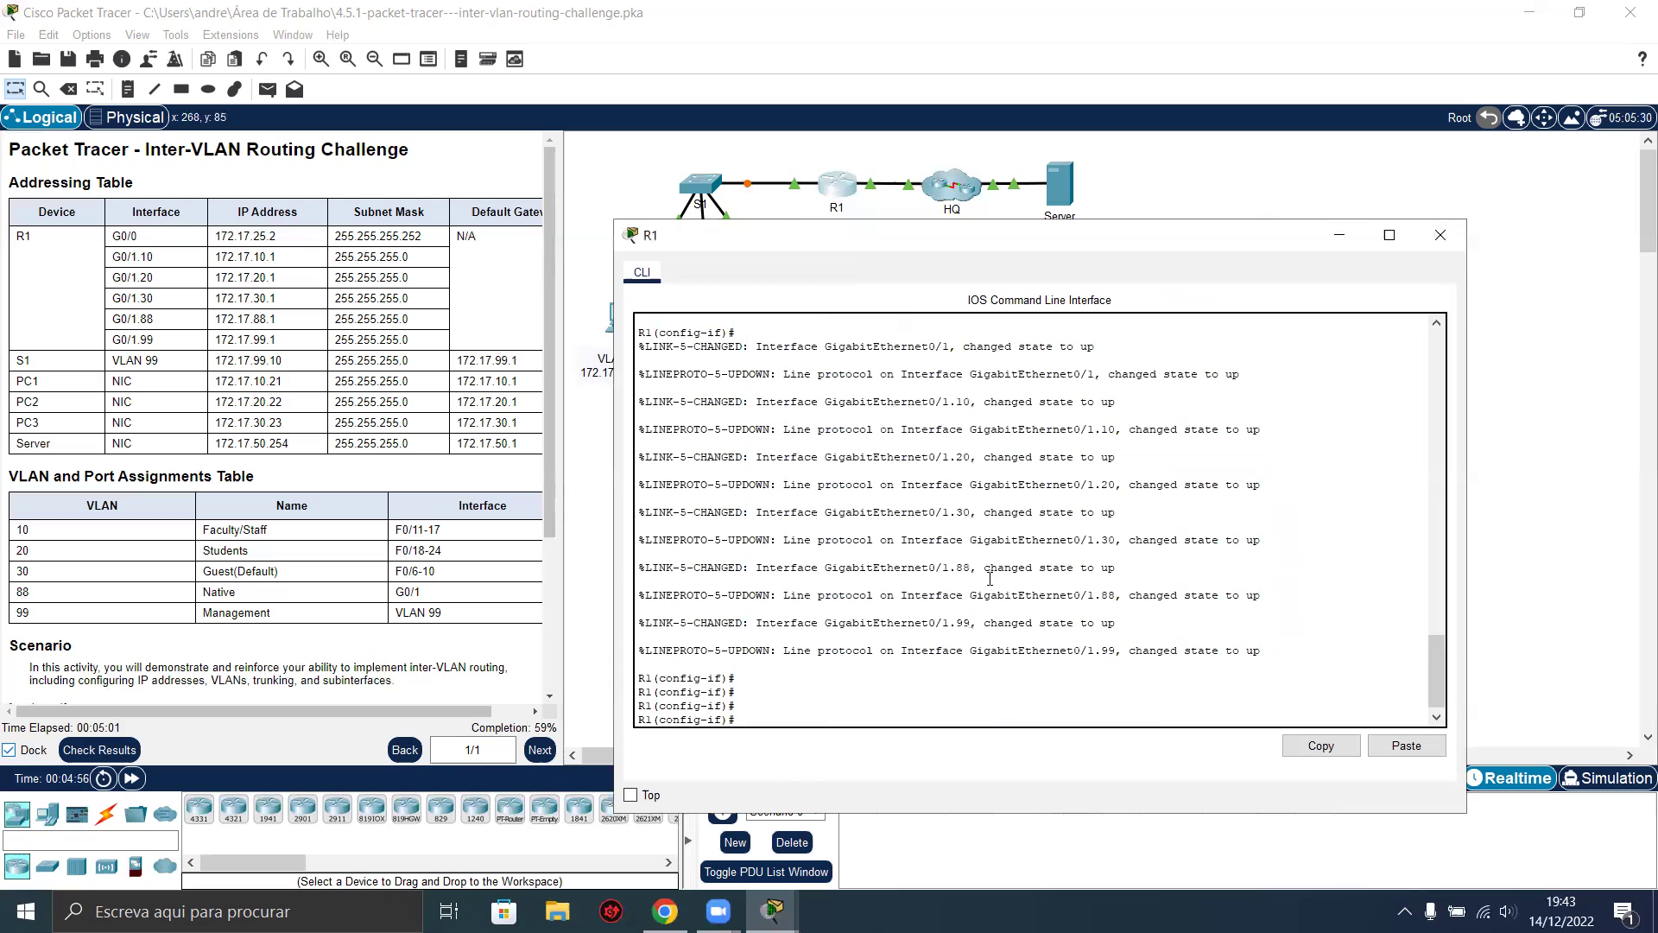
type("do show ip int brief")
key("Return")
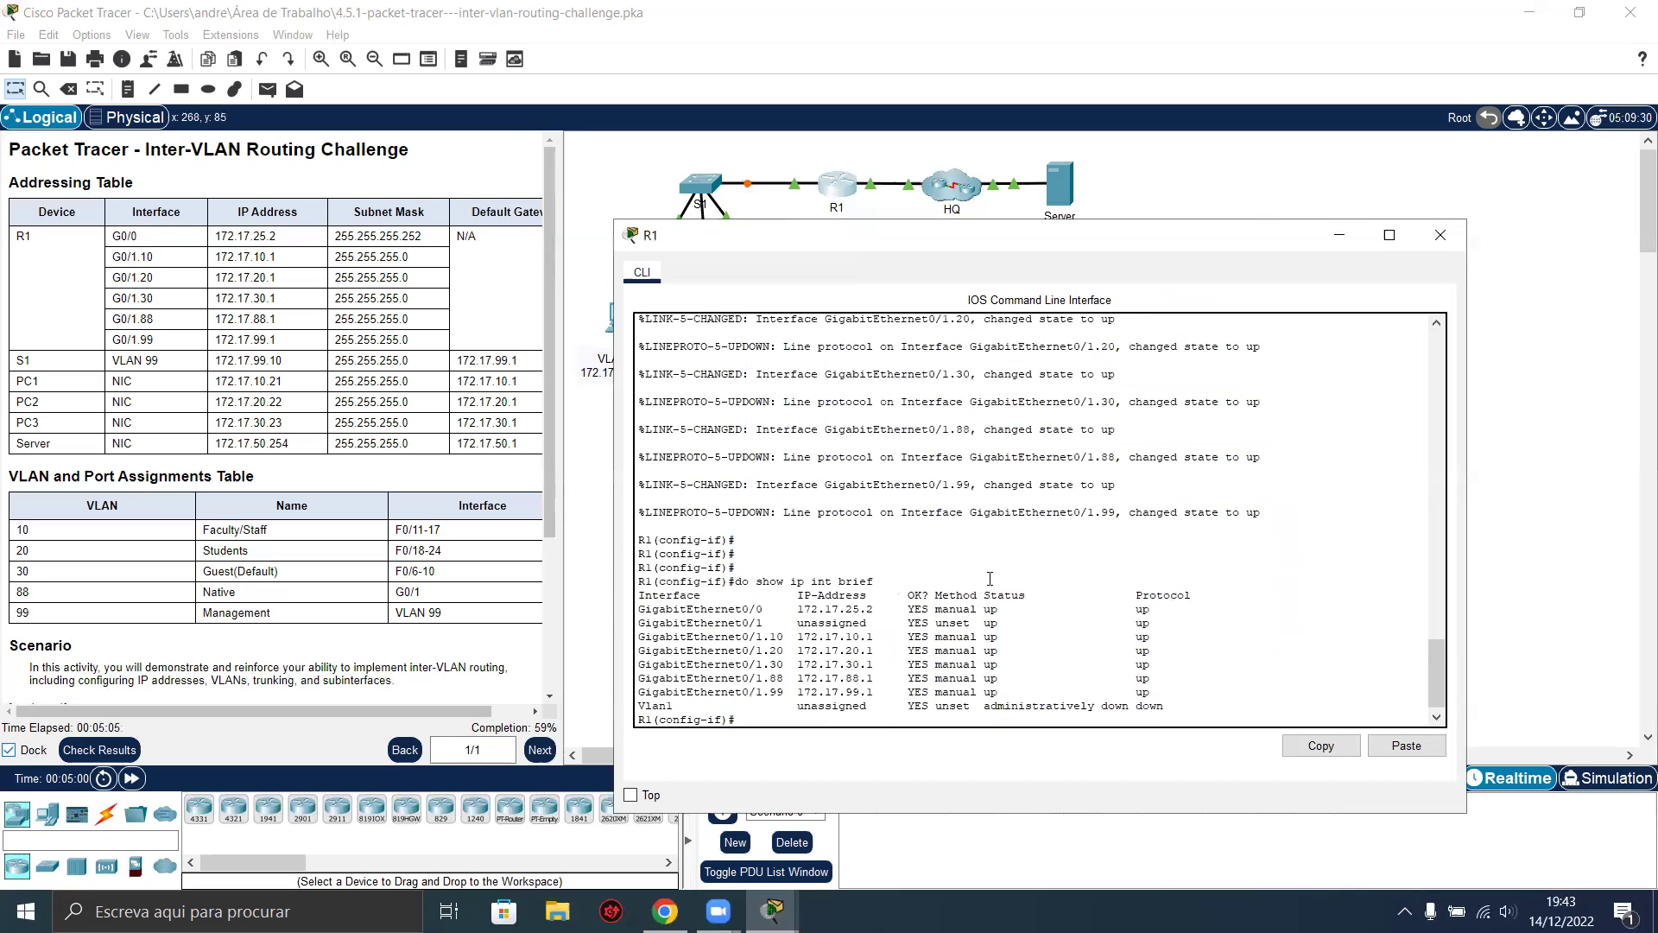
left_click_drag(715, 622, 1149, 689)
Open switch S1's command line and enter global configuration mode.
left_click_drag(922, 237, 1107, 217)
left_click(596, 467)
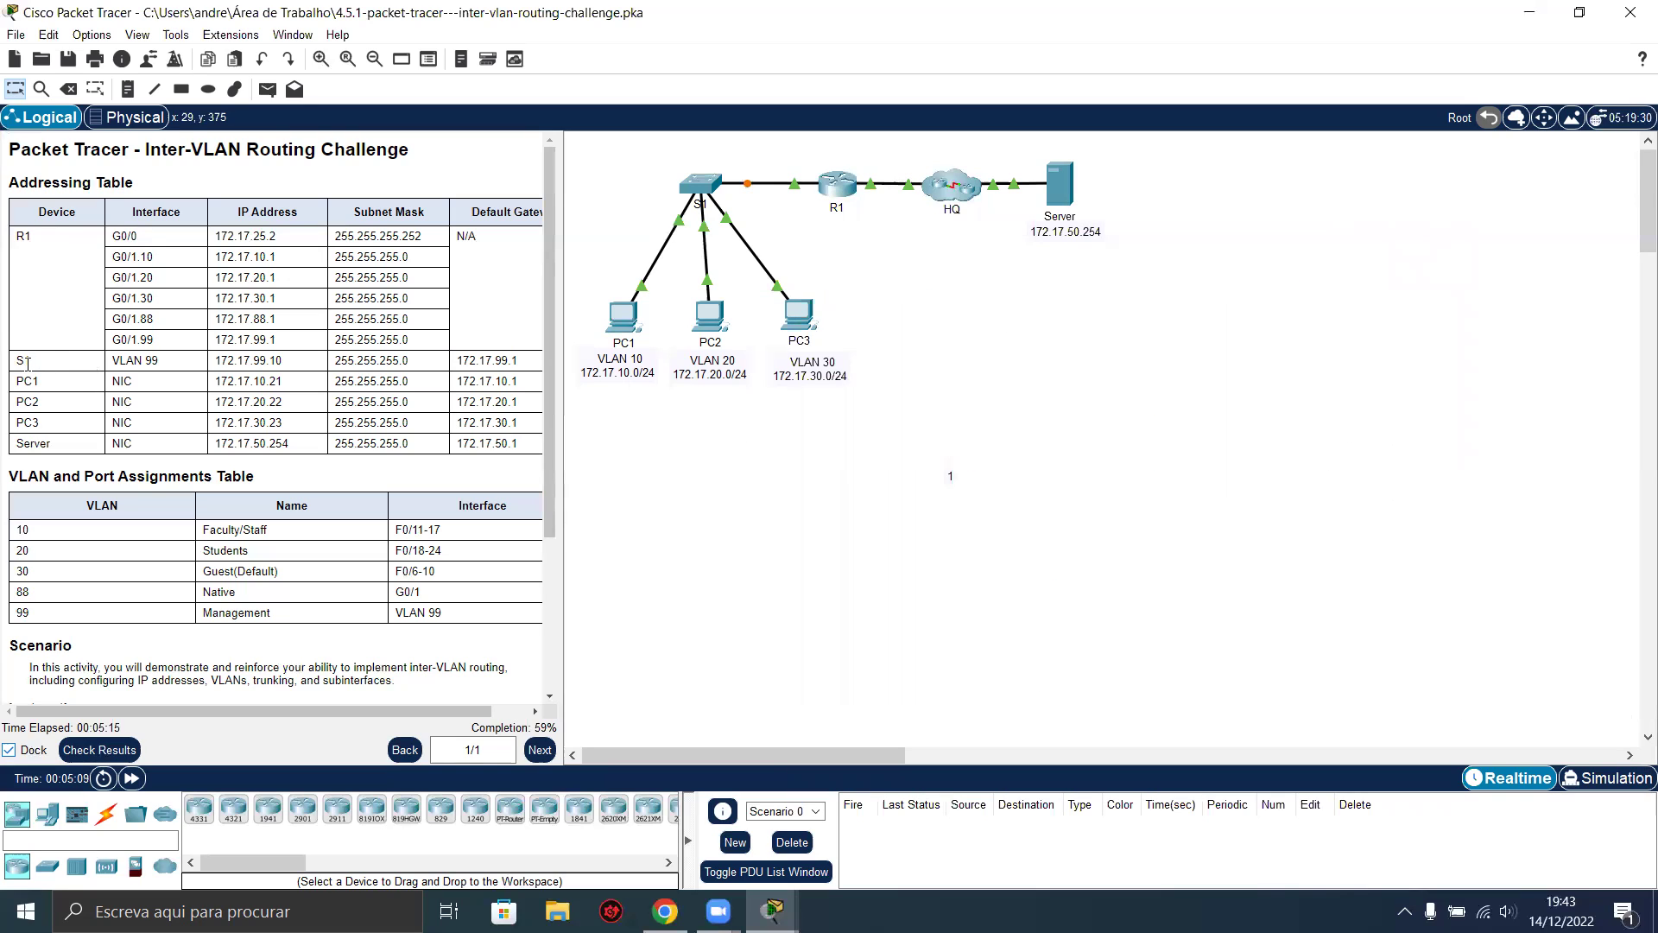
left_click(724, 179)
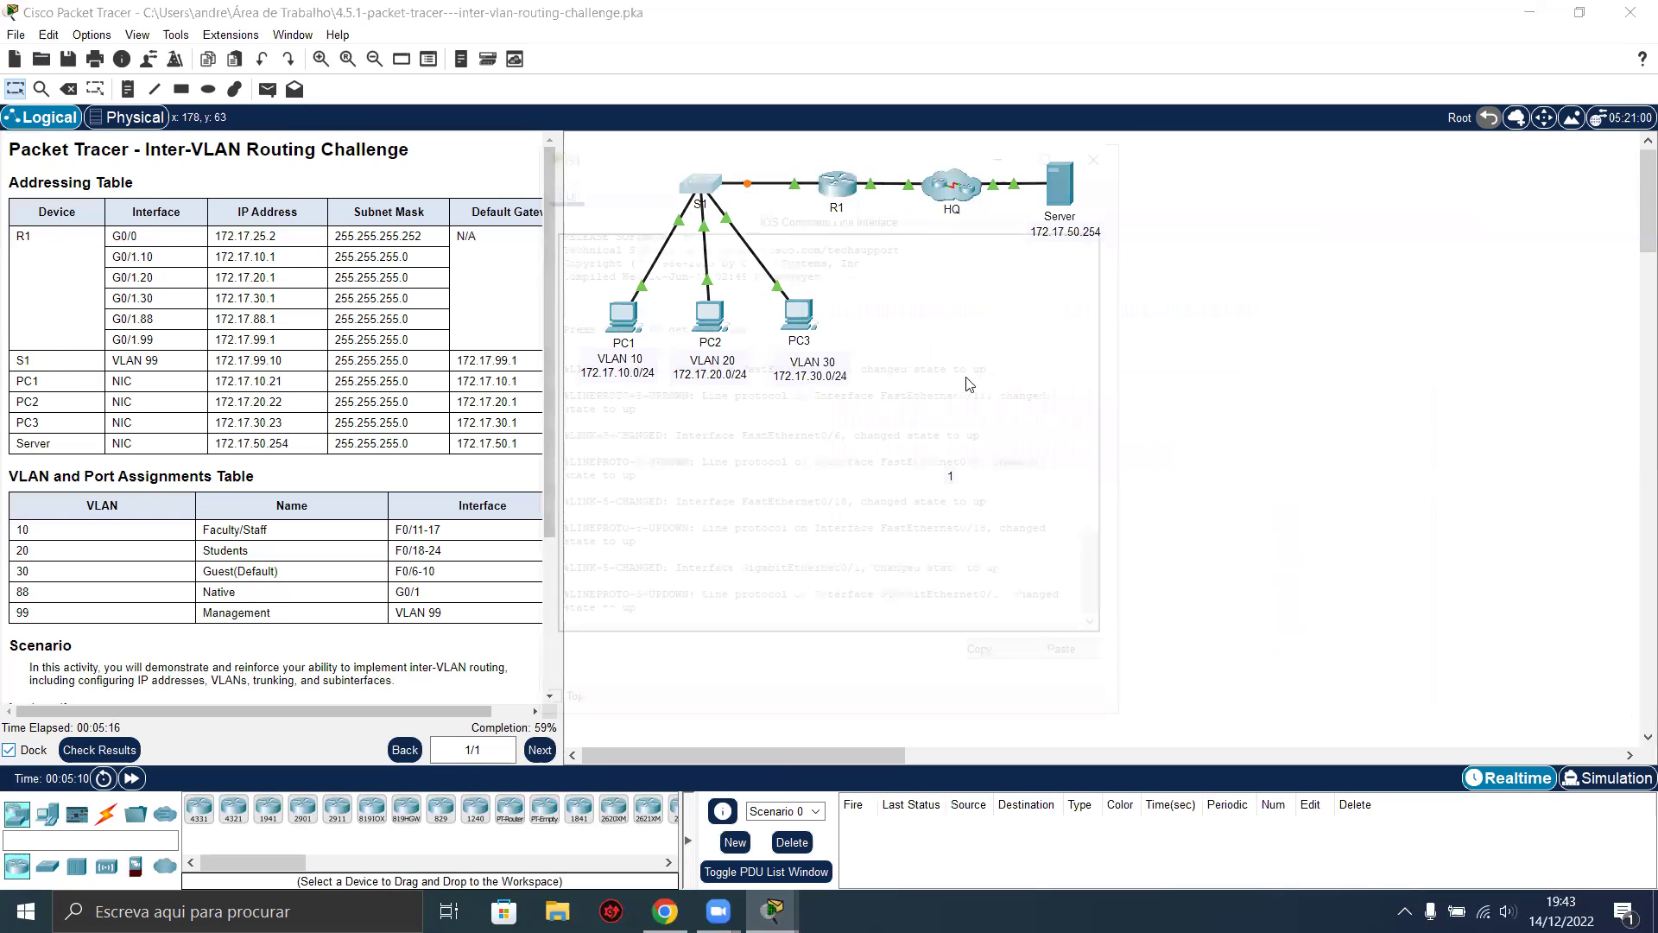
left_click_drag(637, 164, 923, 206)
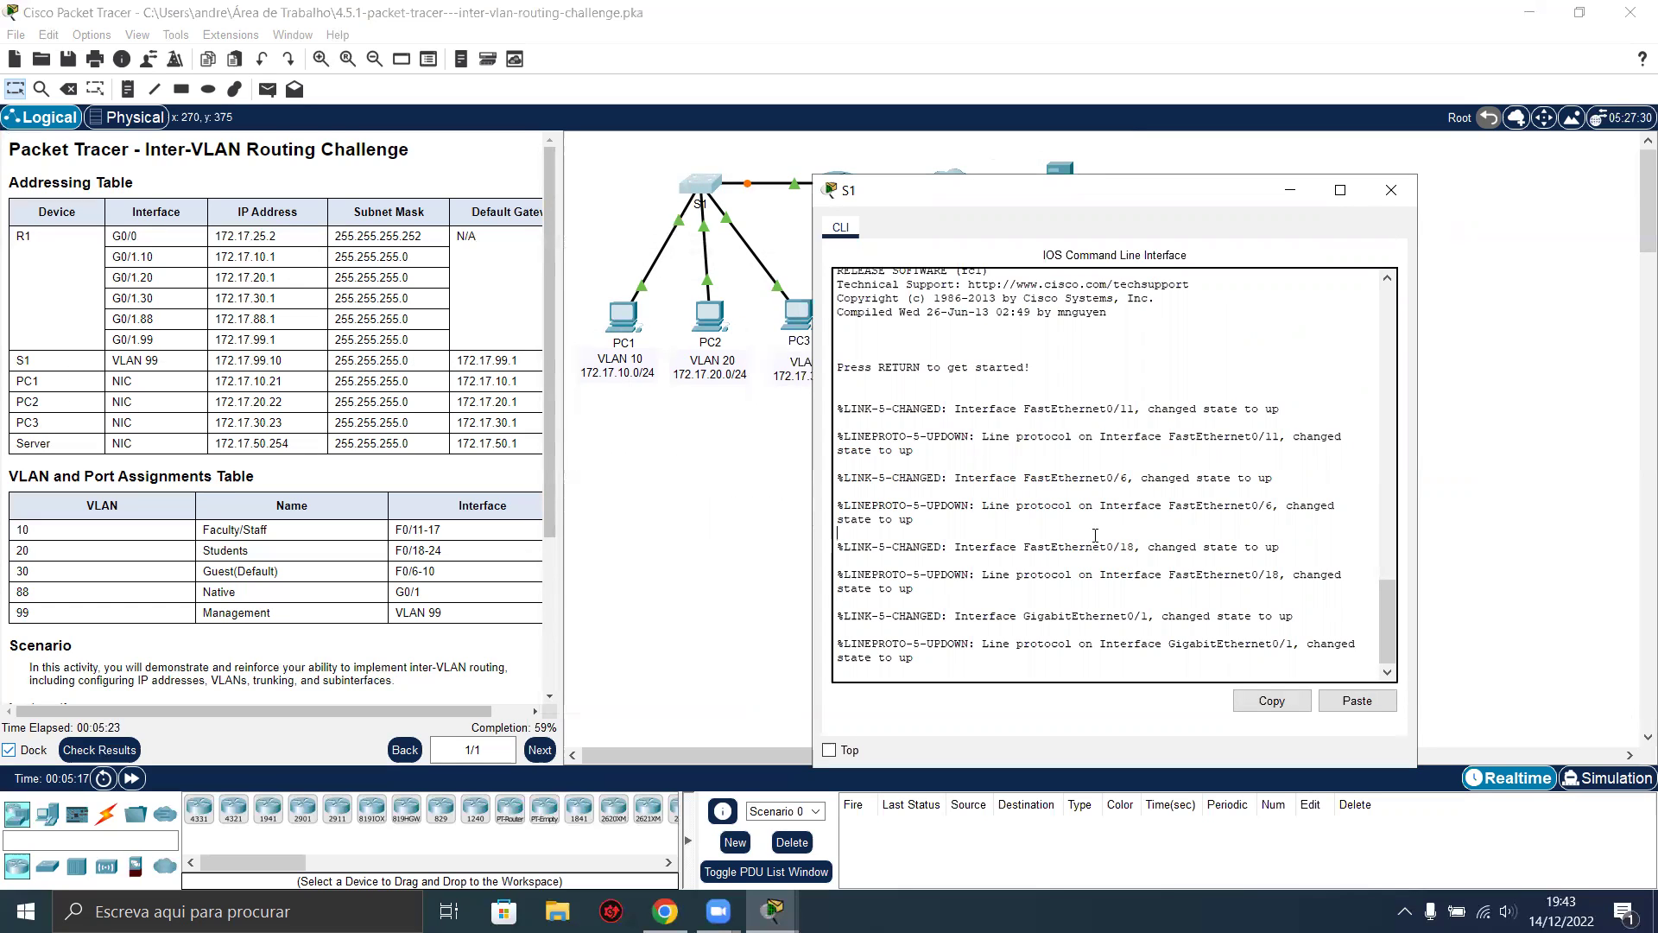
key("Return")
key("Return")
type("en")
key("Tab")
key("Return")
key("Return")
key("Return")
type("conf t")
key("Return")
key("Return")
Assign IP address 172.17.99.10 with mask 255.255.255.0 to S1's VLAN 99 interface.
type("int")
key("Tab")
type("v")
key("Tab")
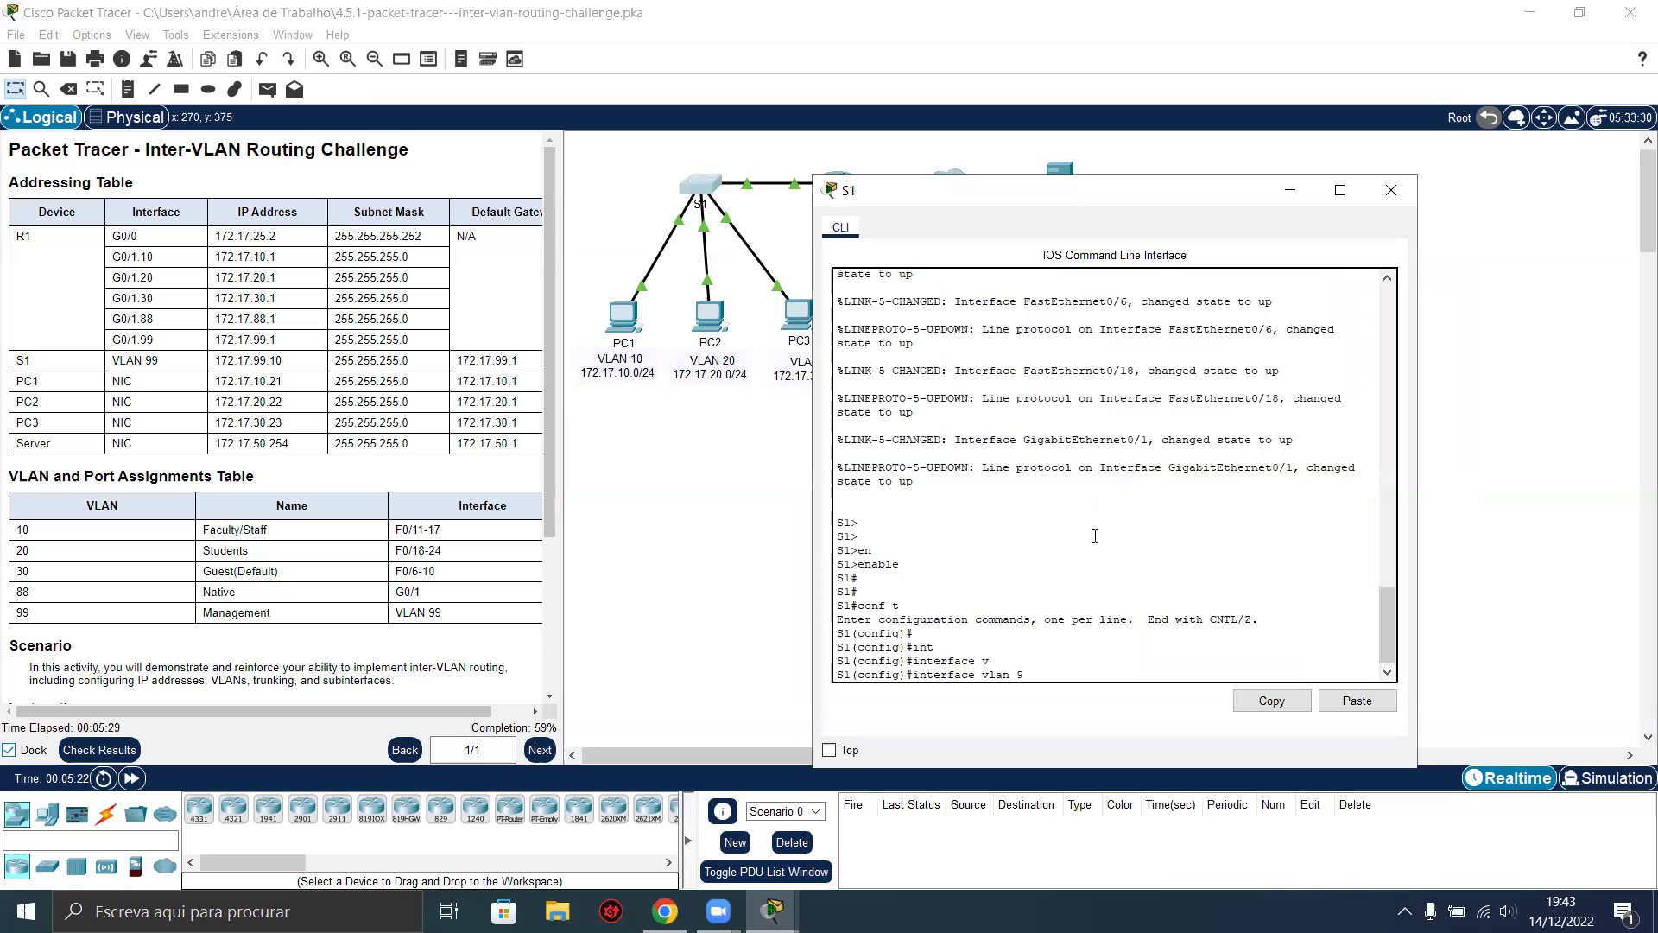
type("99")
key("Return")
type("ip add")
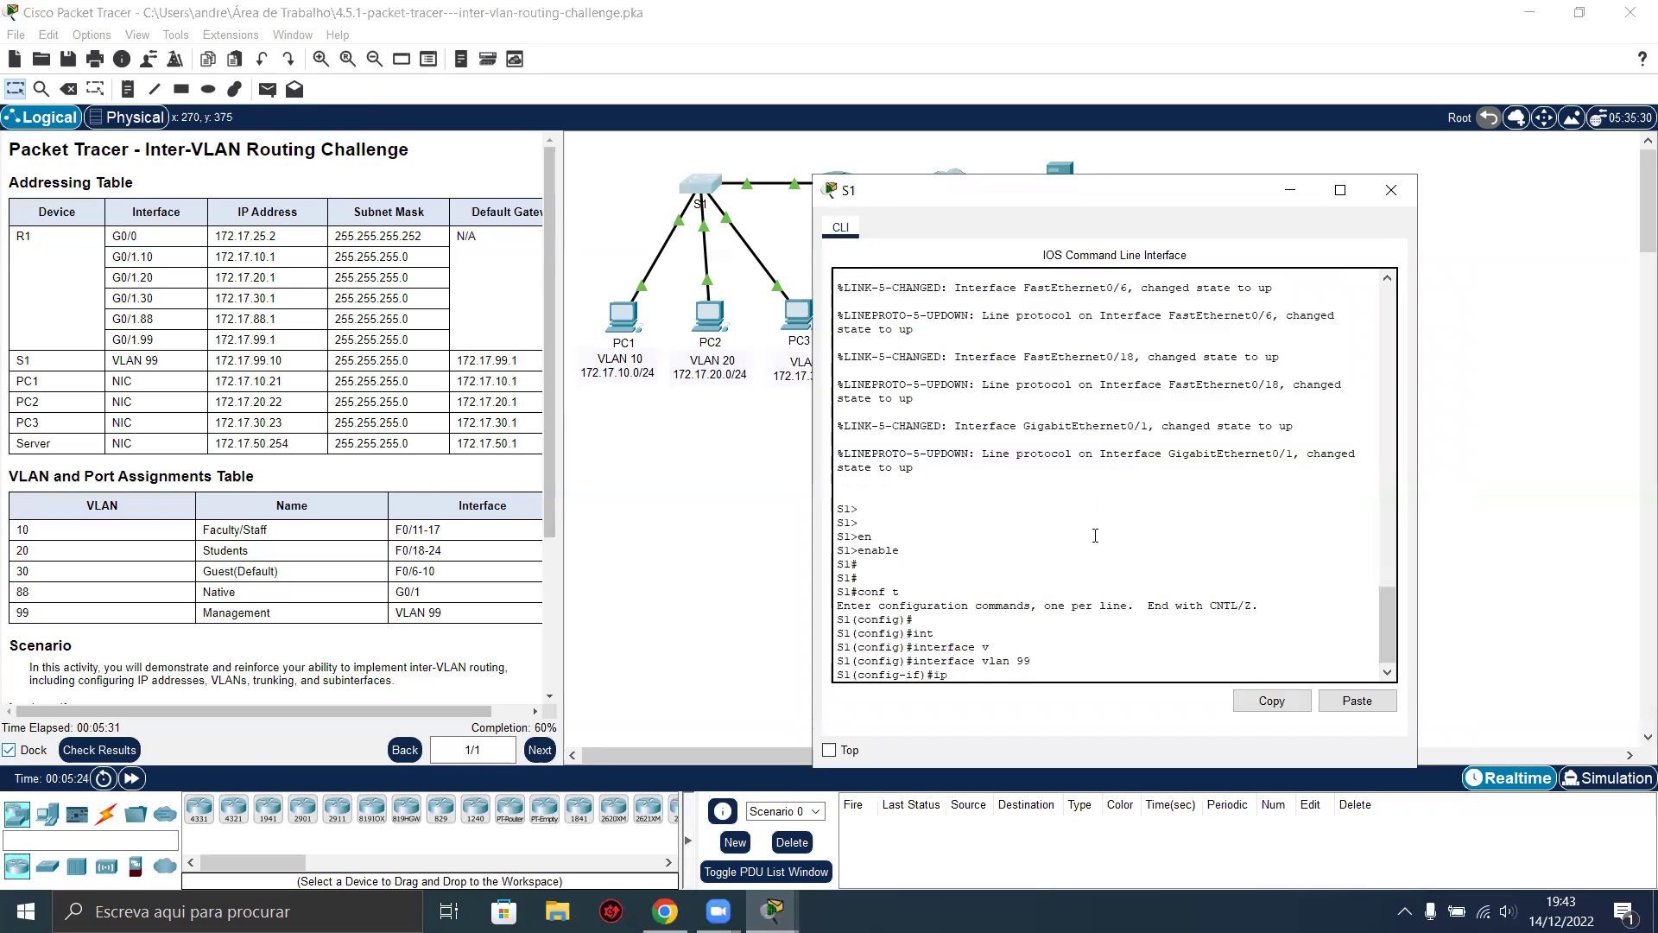
key("Tab")
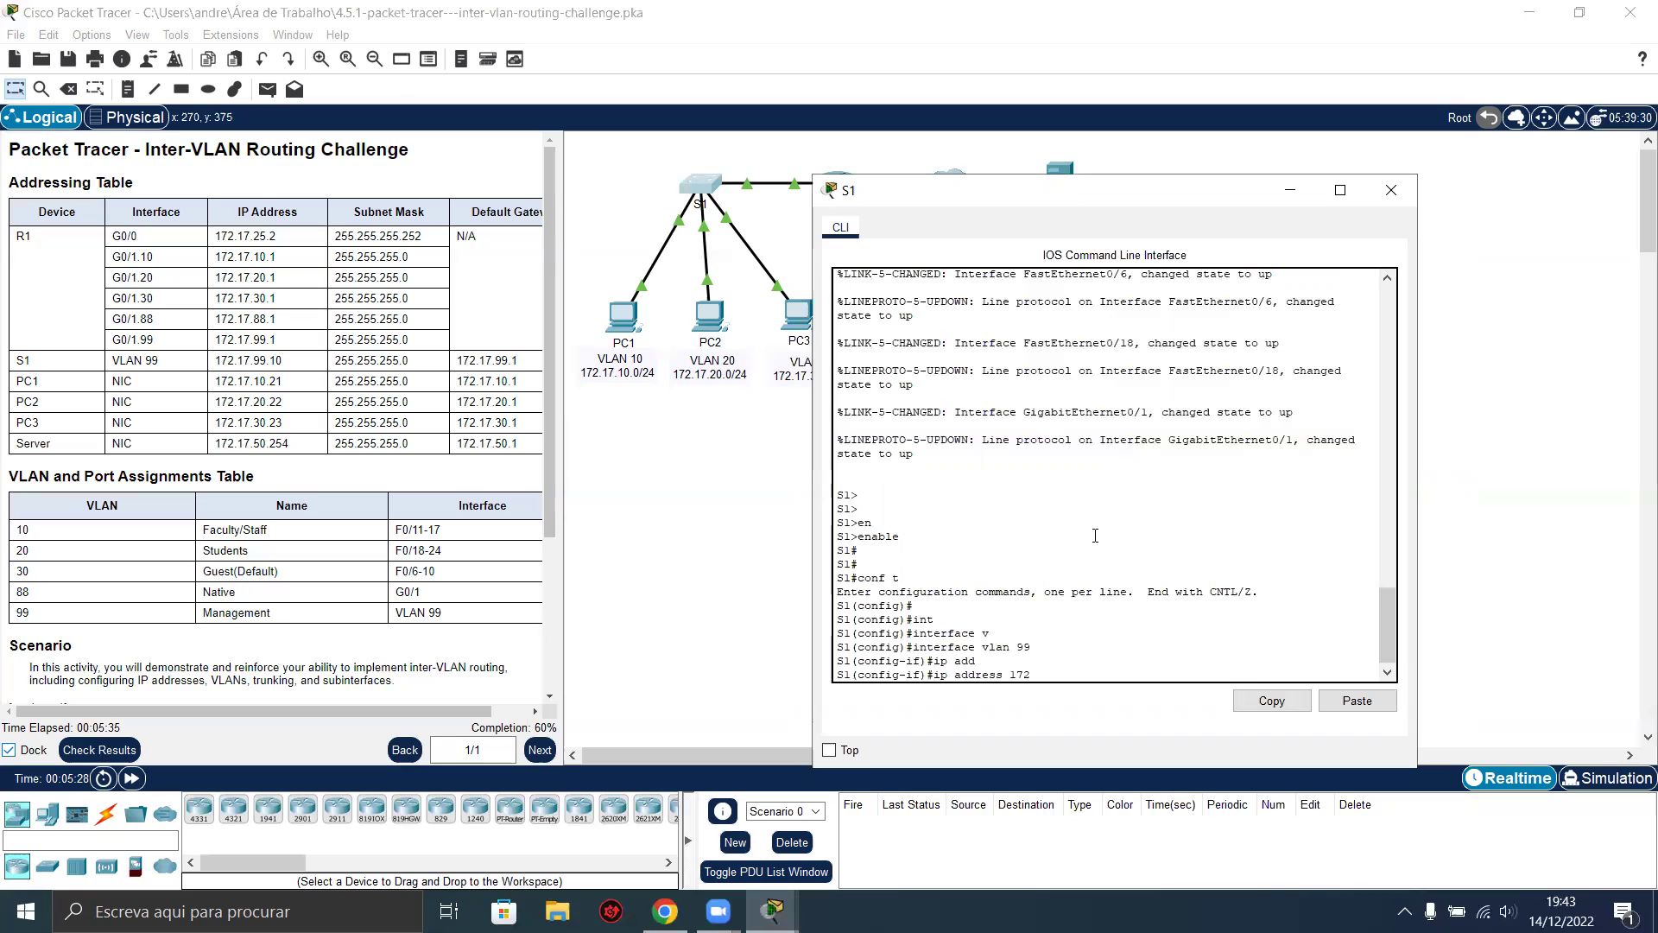
type("172.17.99.10 255.255.255.0")
key("Return")
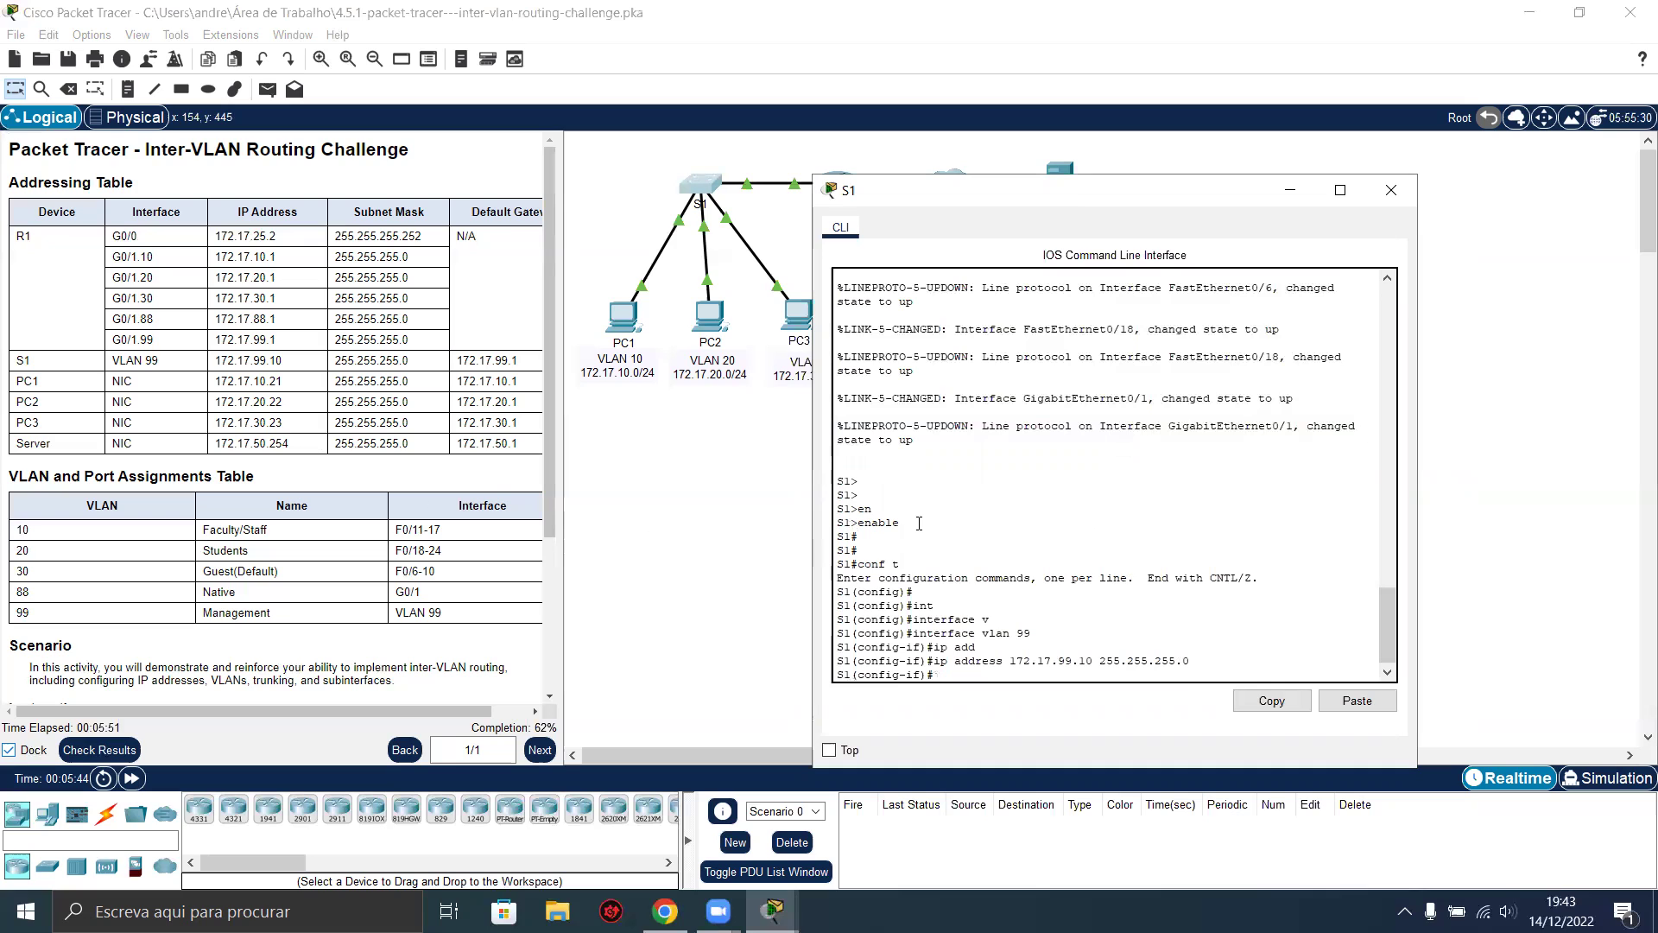
Examine S1's row in the Addressing Table and the instruction about its default gateway.
scroll(285, 543, "down", 3)
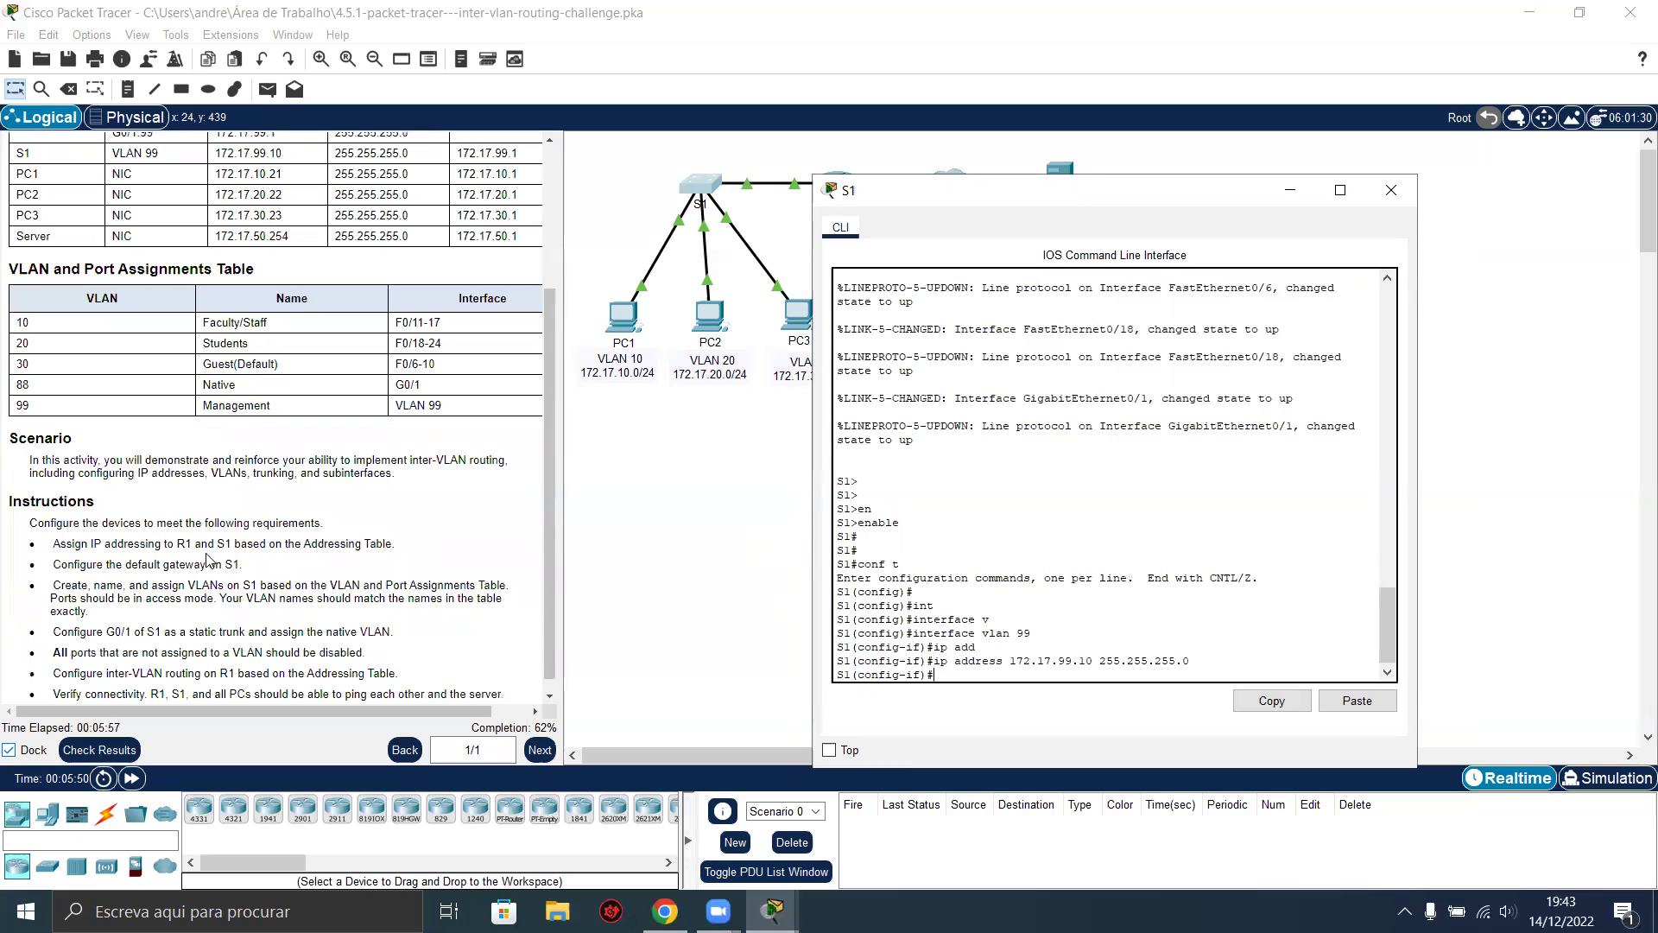
scroll(152, 263, "up", 2)
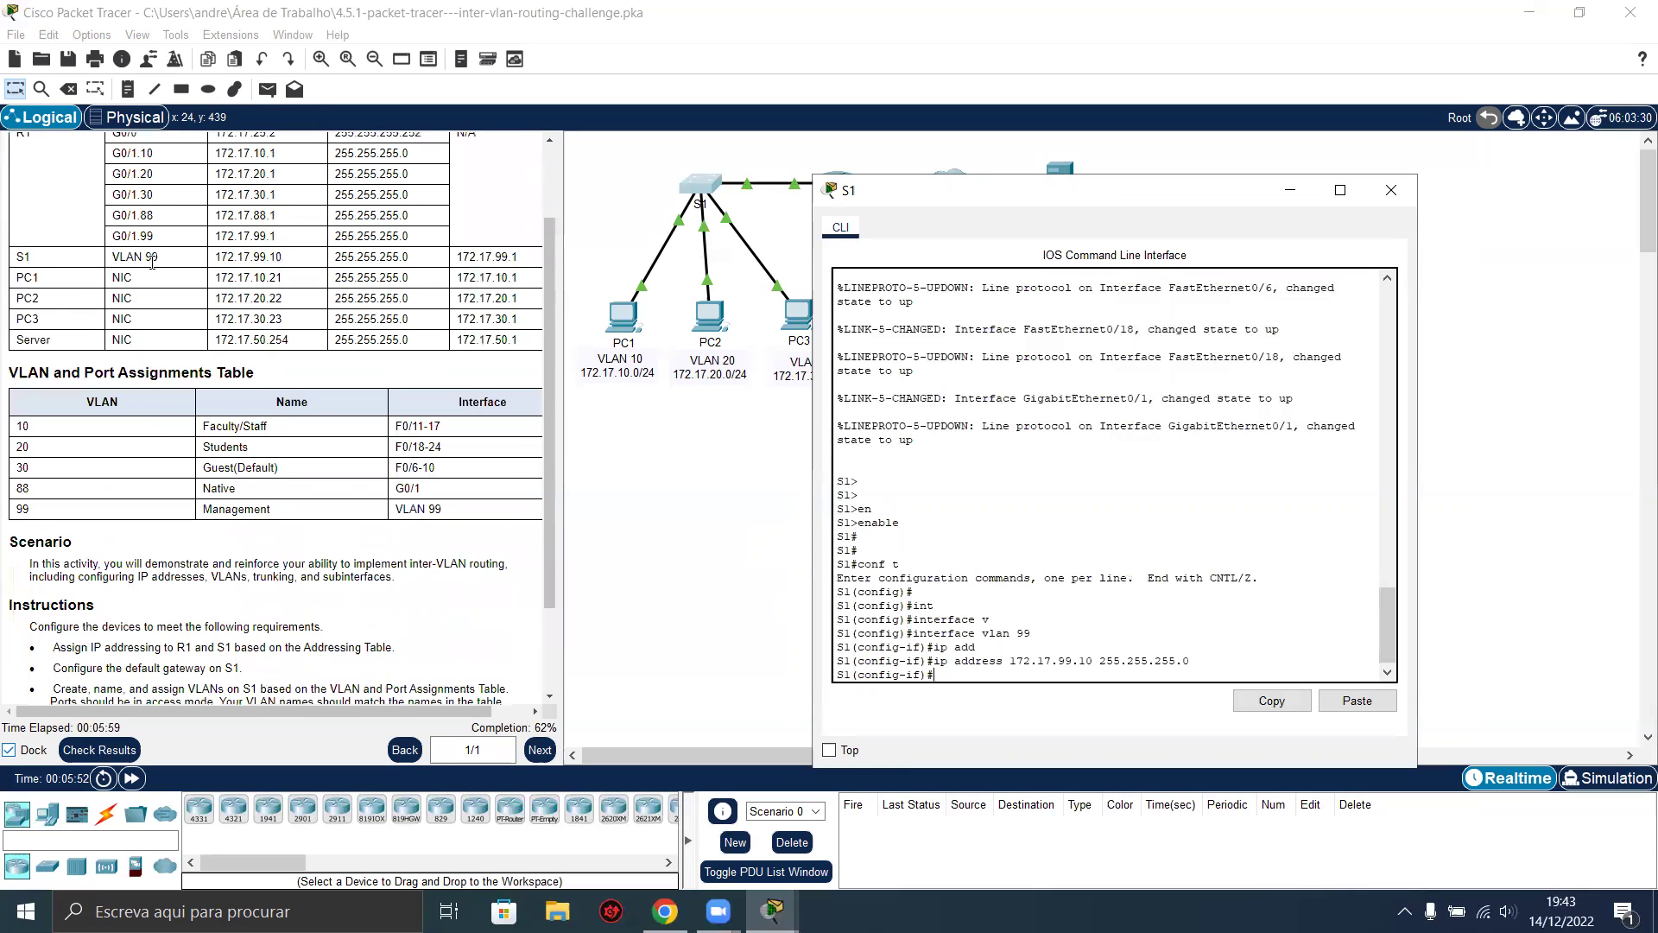
left_click_drag(134, 257, 519, 257)
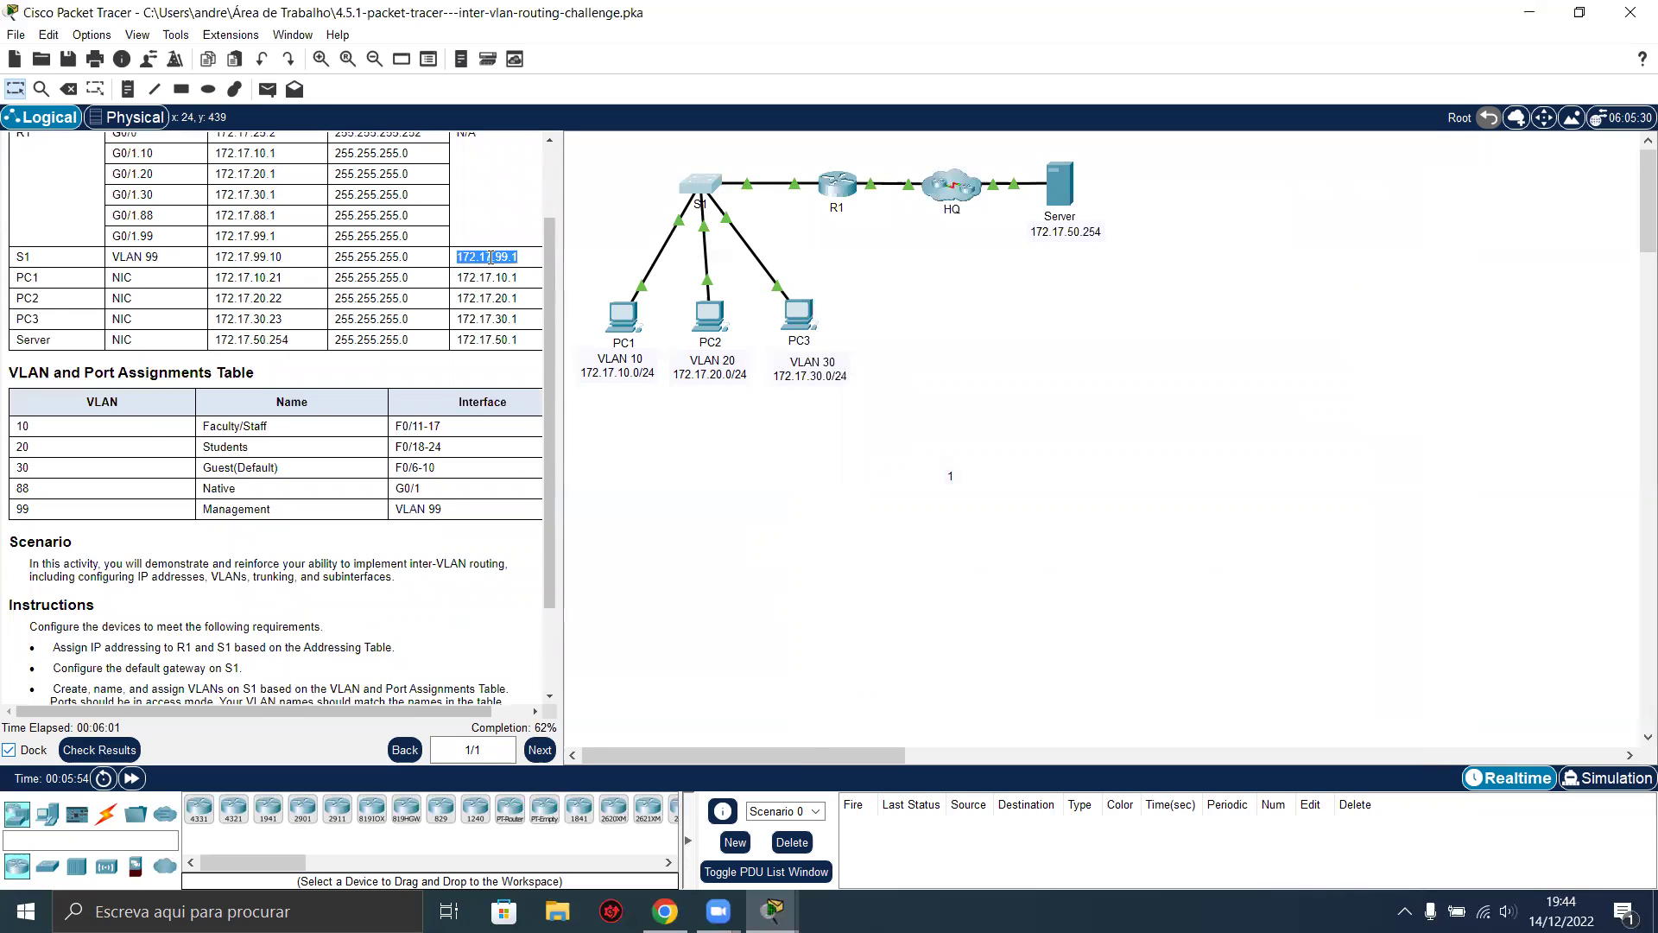
scroll(491, 257, "up", 2)
scroll(426, 498, "down", 4)
left_click(58, 568)
left_click_drag(59, 567, 250, 570)
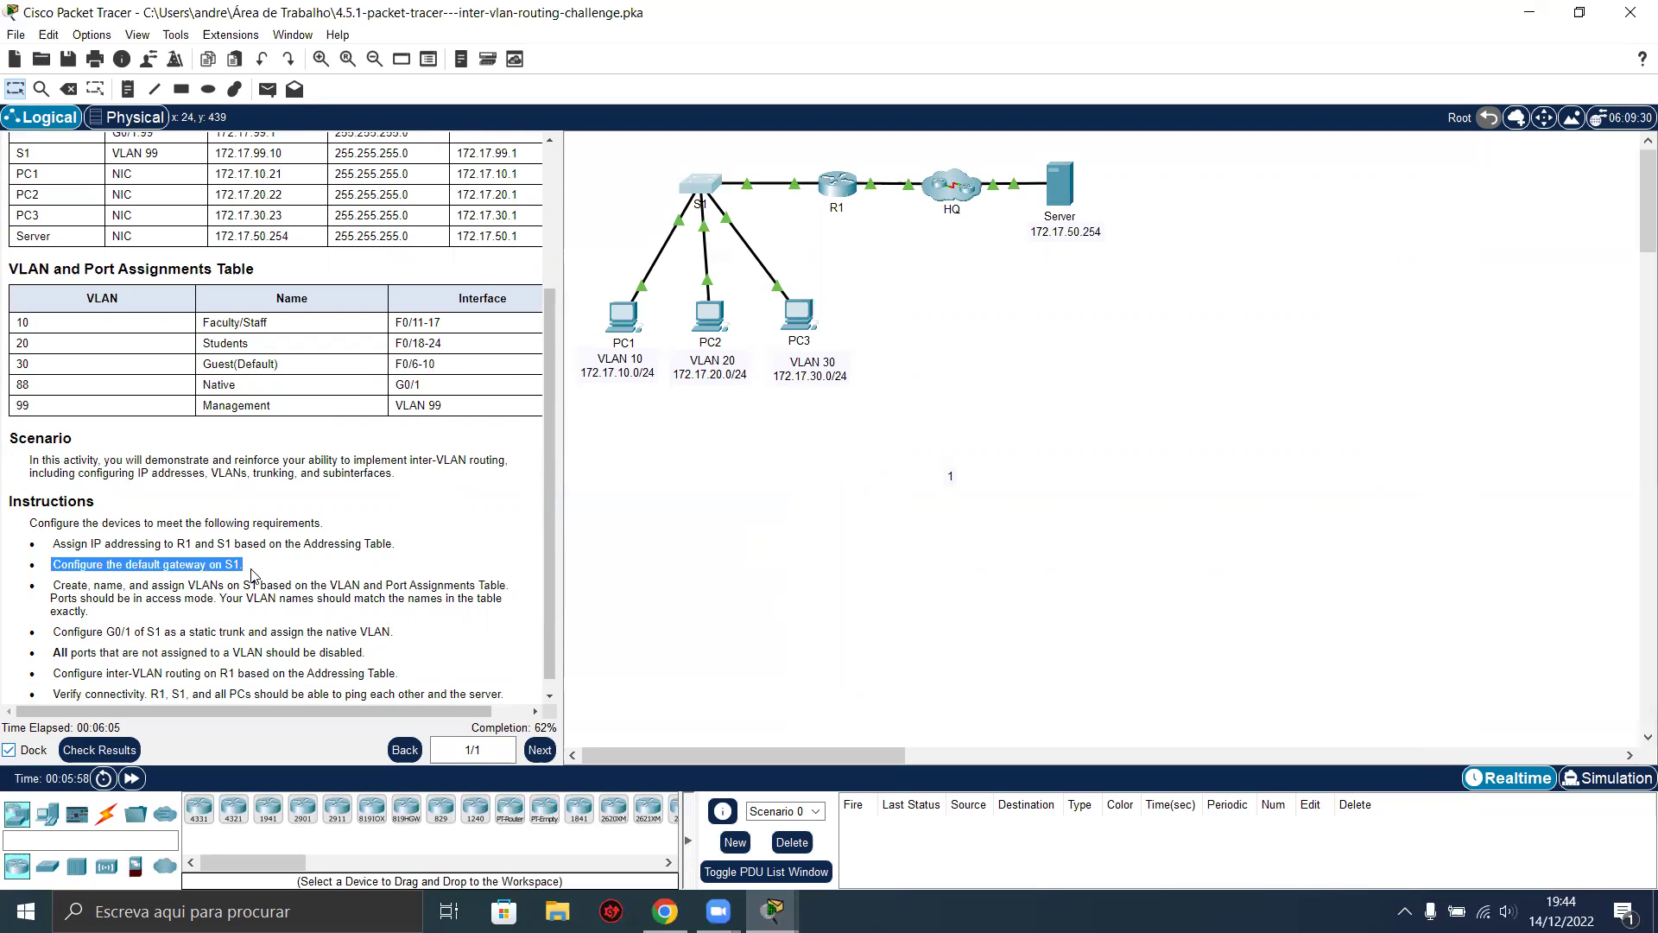
left_click(211, 579)
scroll(544, 415, "up", 2)
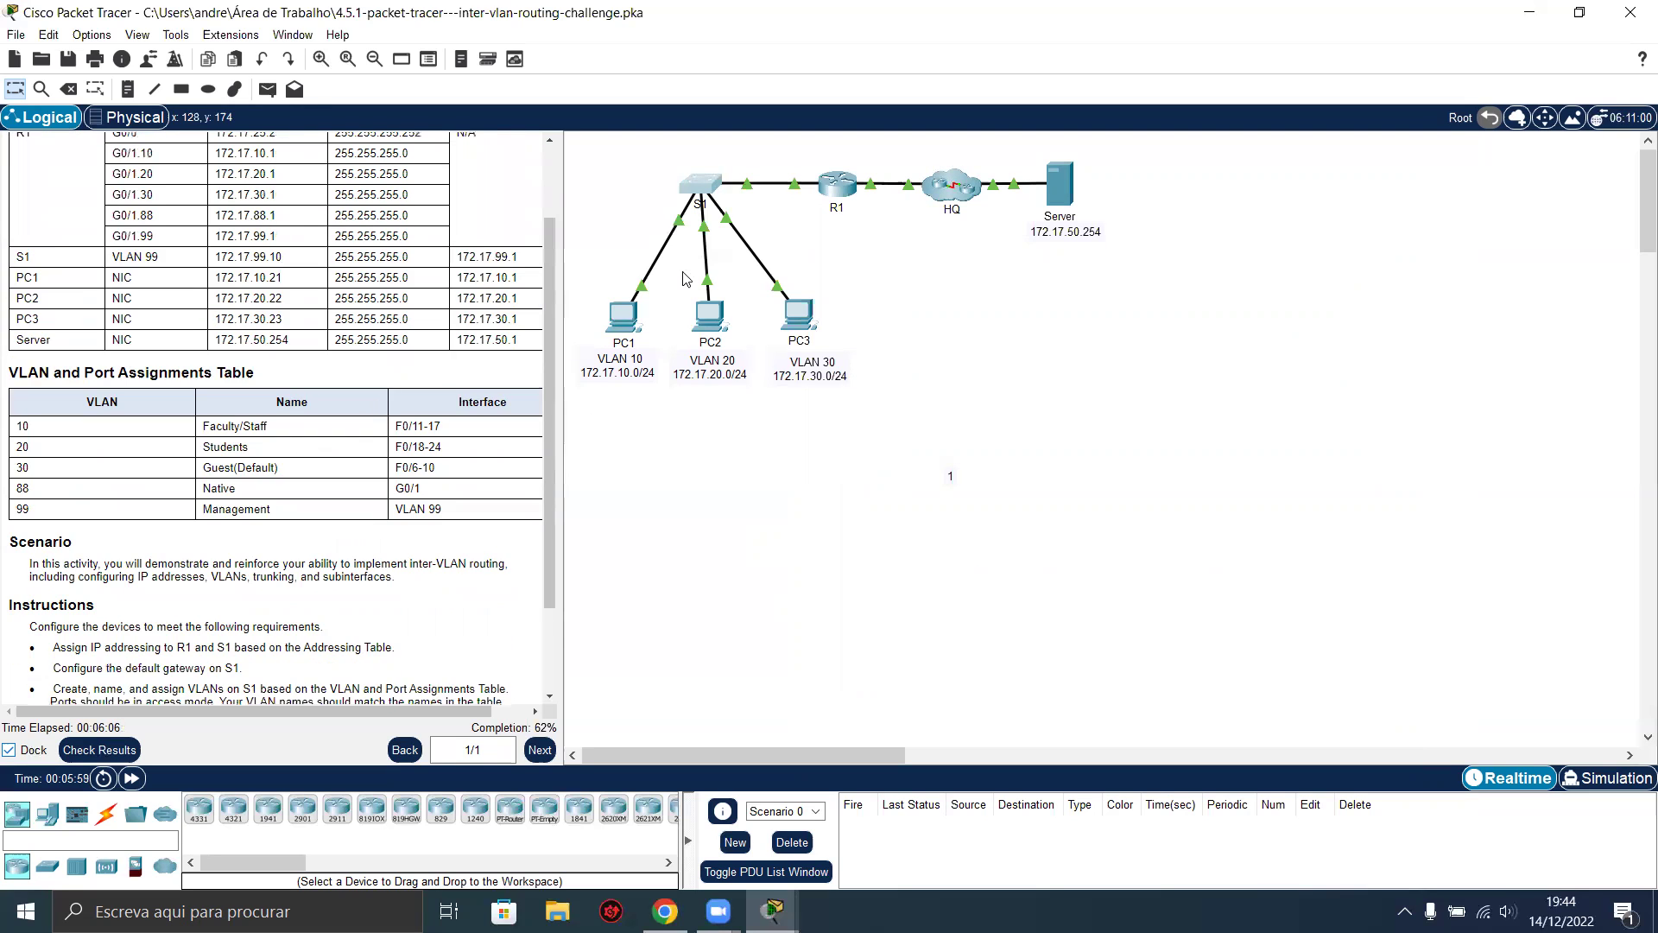
Return to S1's global configuration mode and set its default gateway to 172.17.99.1.
left_click(700, 184)
key("Return")
key("Return")
type("exi")
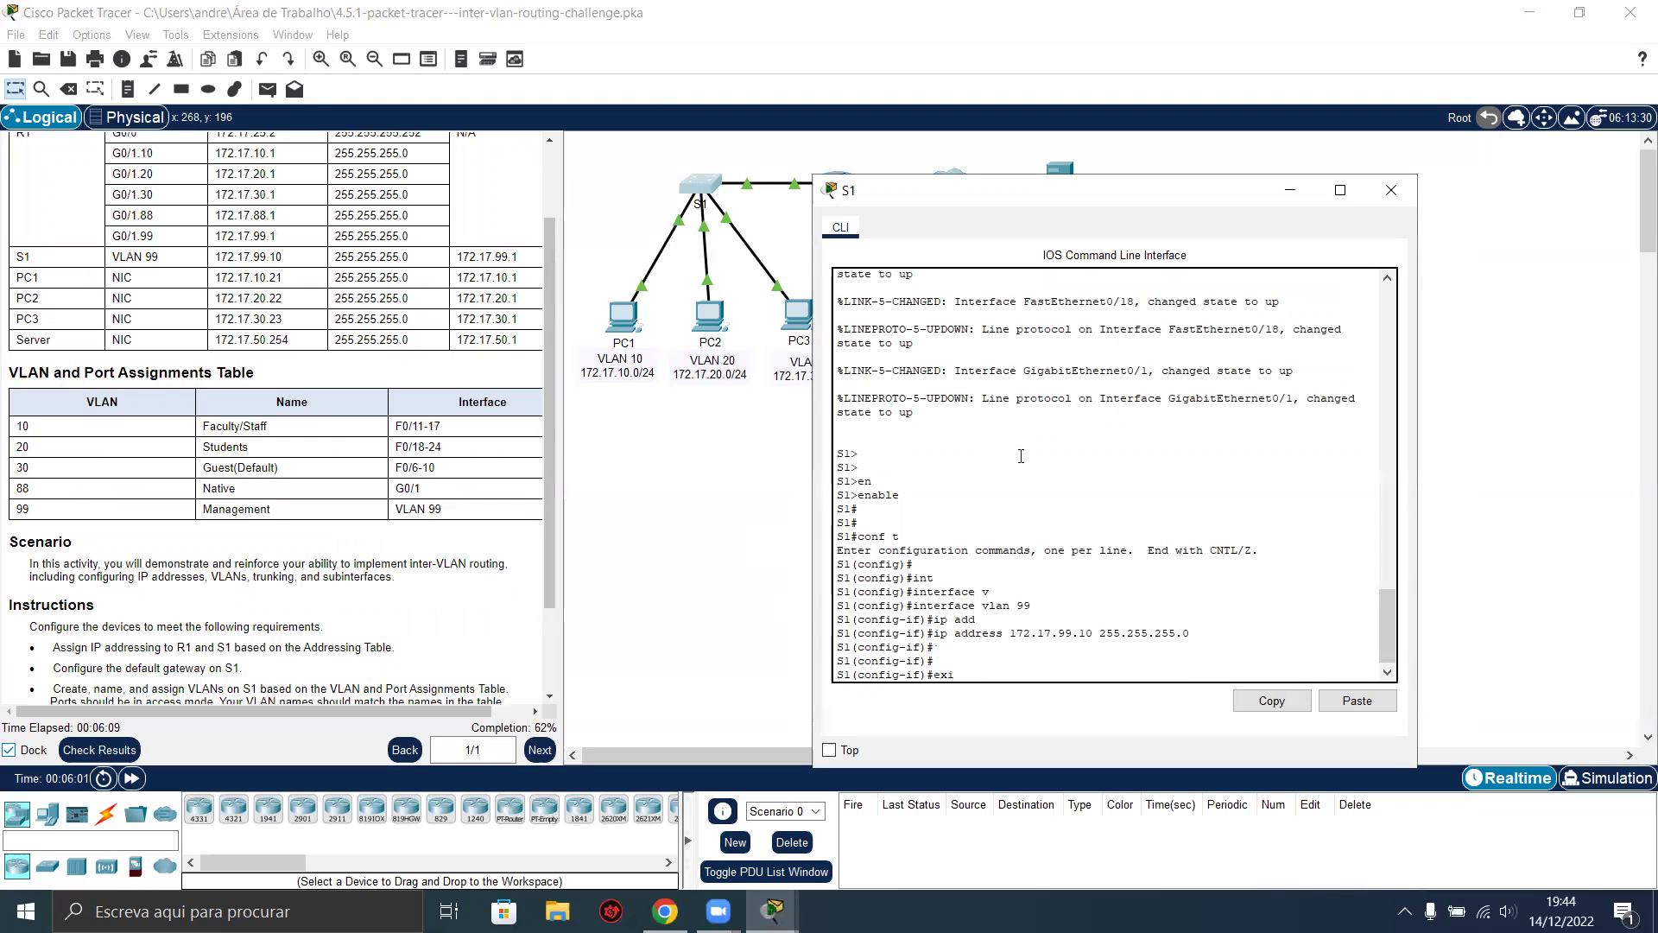
key("Tab")
key("Return")
type("ip de")
key("Tab")
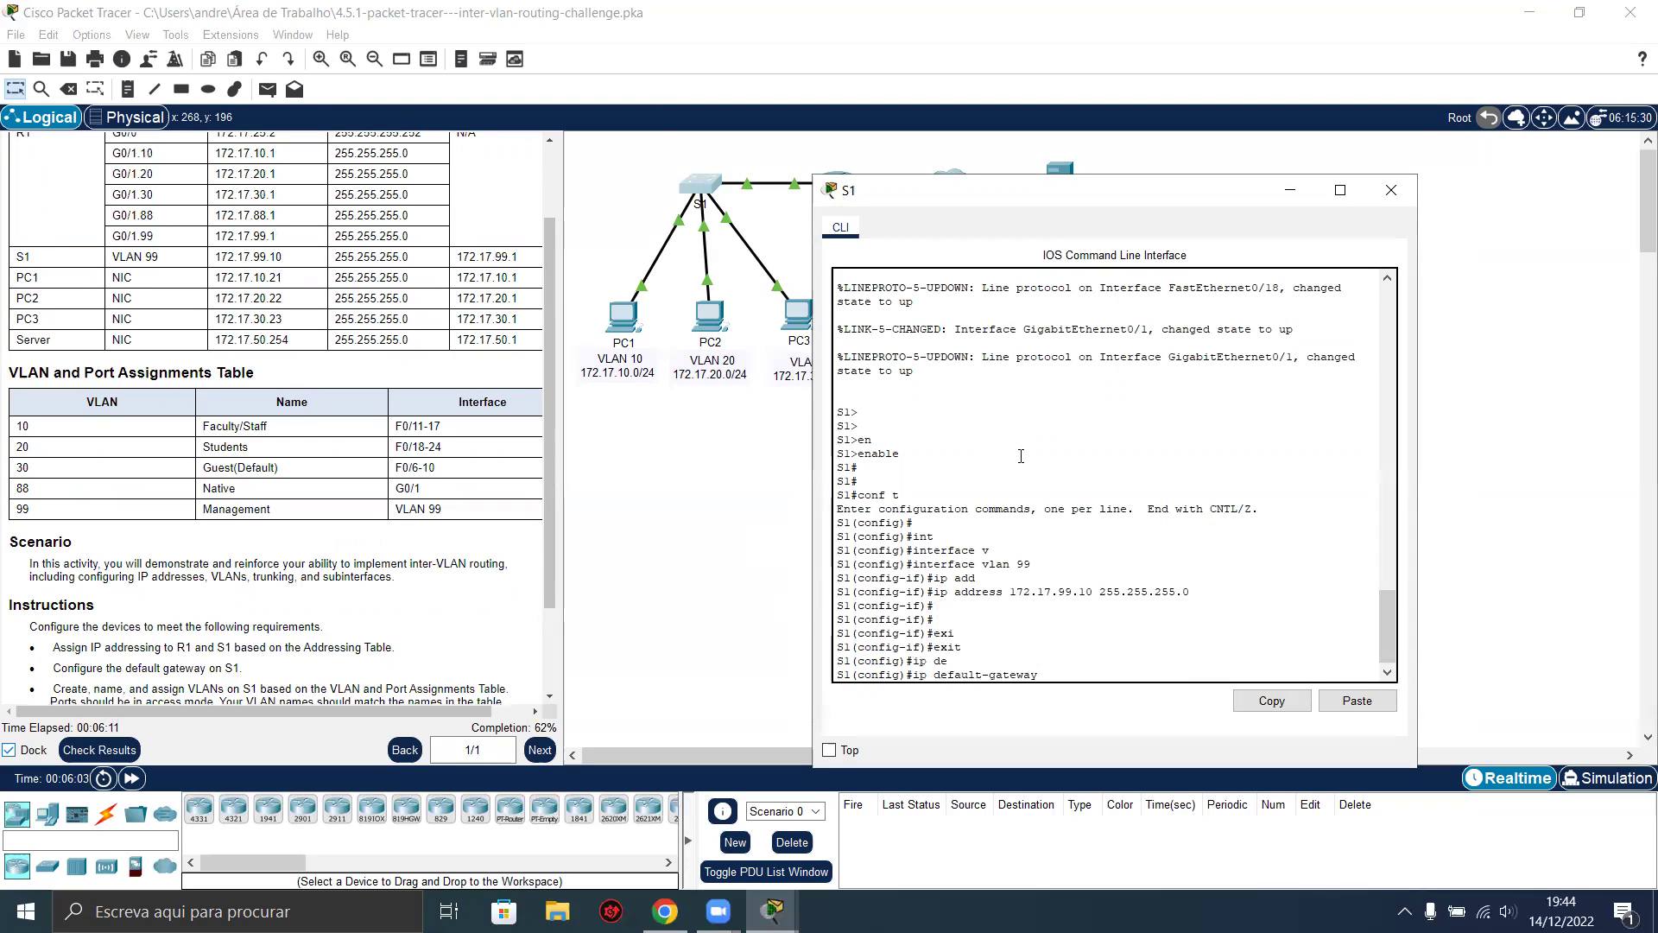
type("172.17.99.1")
key("Return")
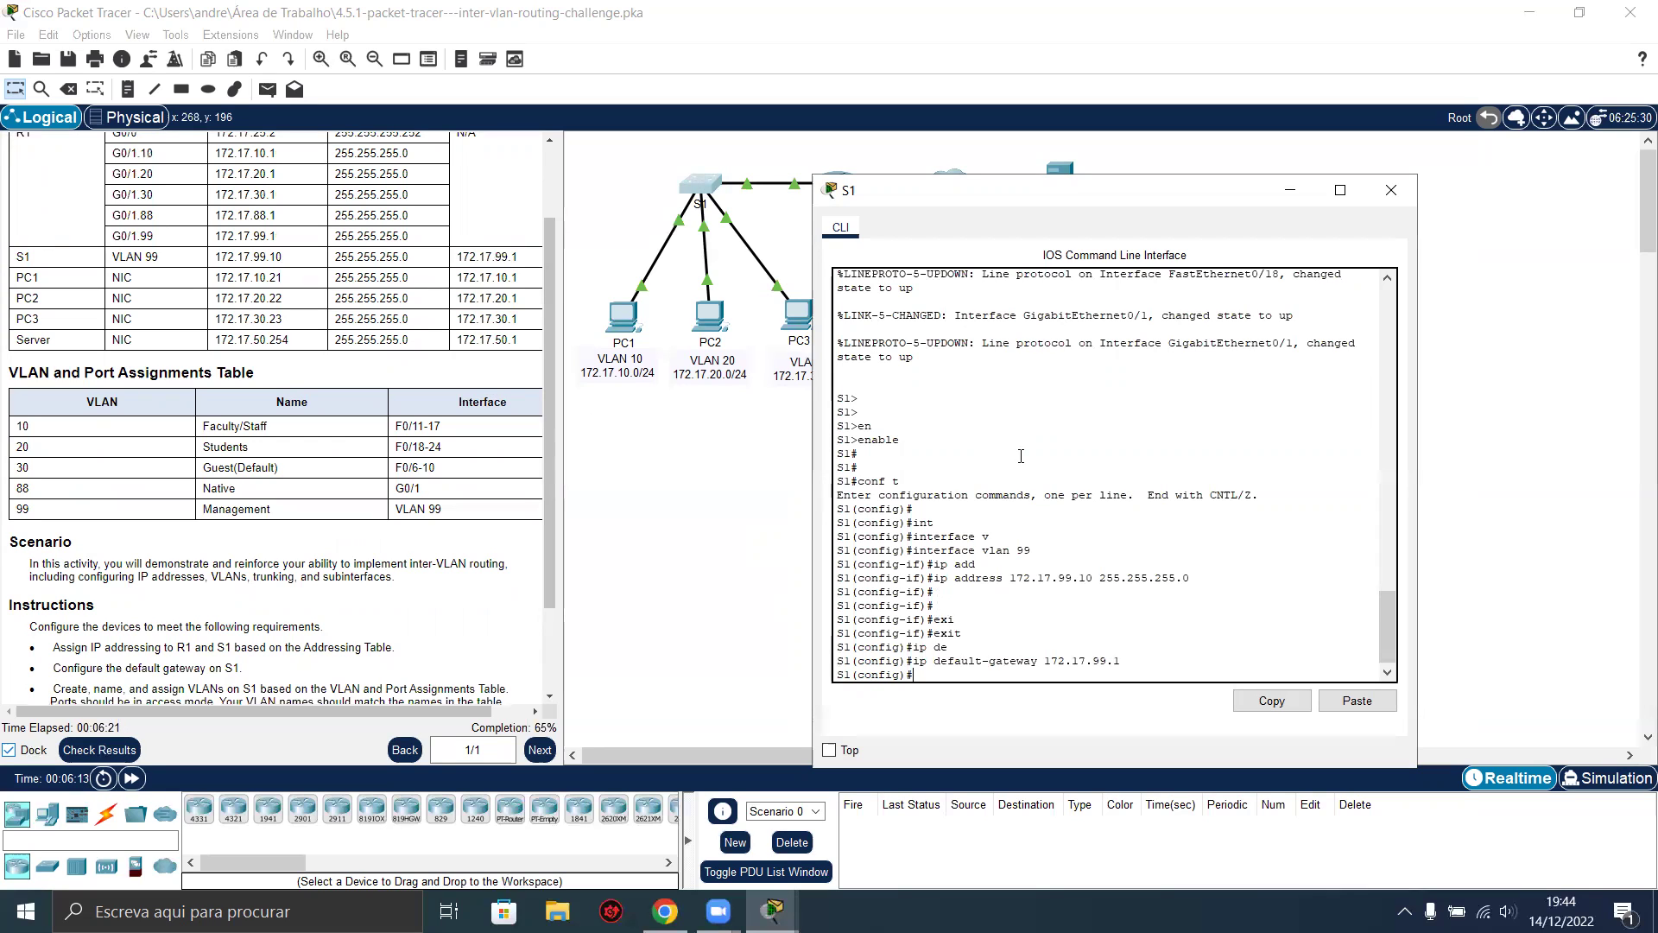
Check the instruction on creating and naming VLANs, and create VLAN 10 on S1.
scroll(239, 557, "down", 2)
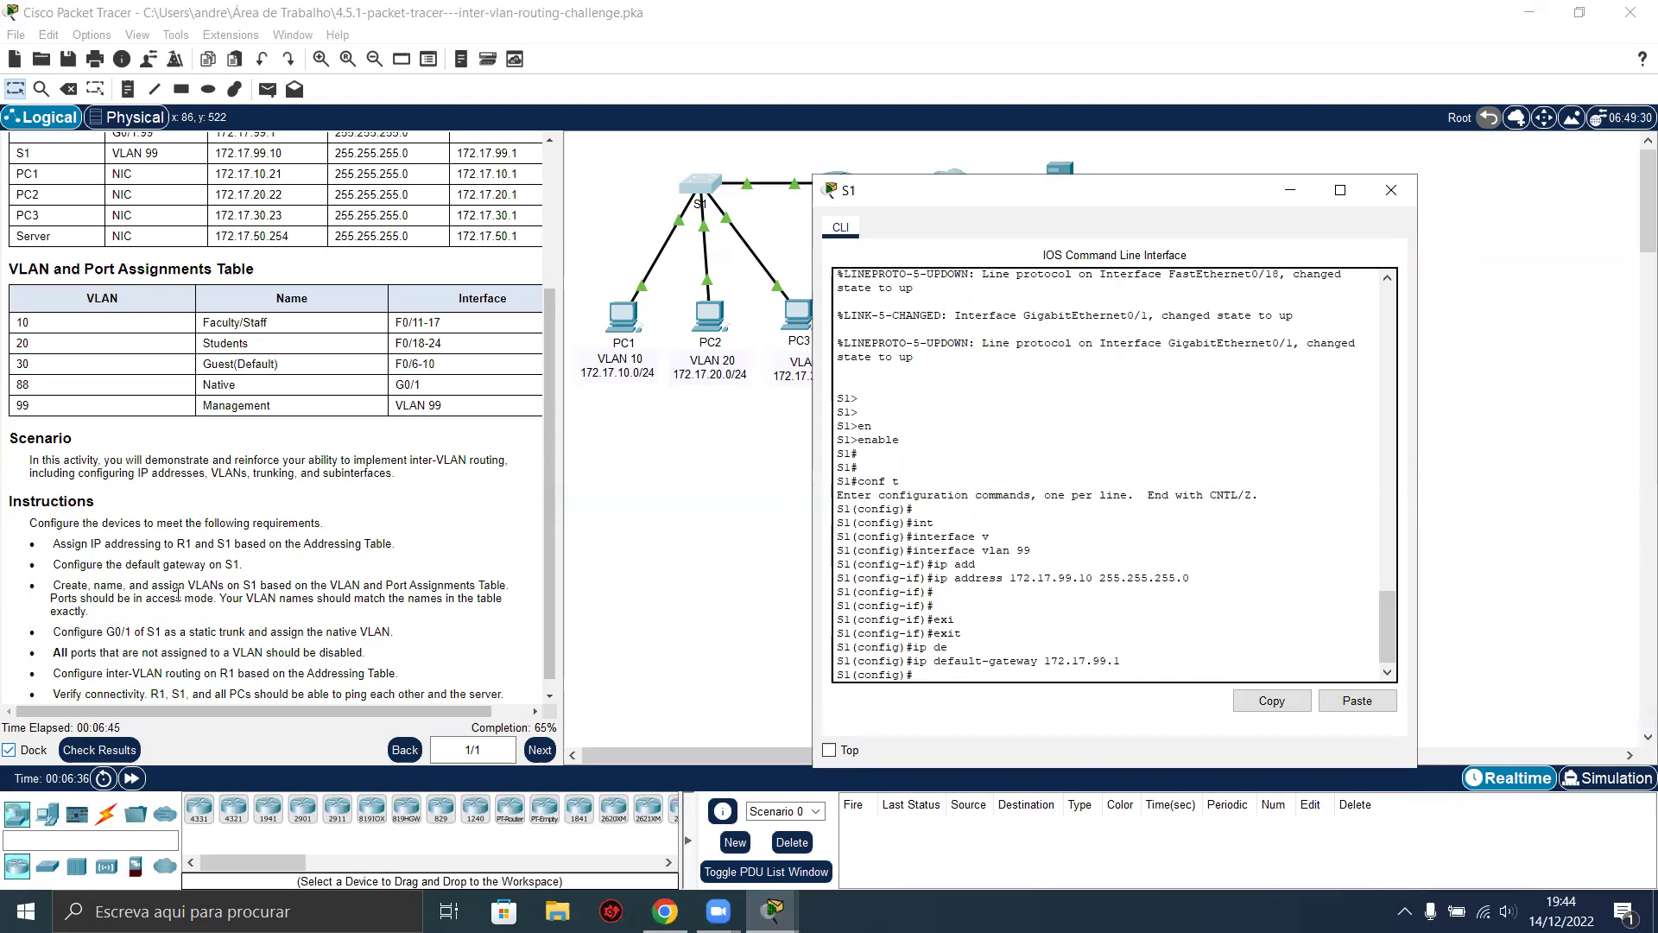
left_click(121, 608)
left_click_drag(55, 597, 207, 597)
left_click(208, 600)
scroll(497, 531, "up", 3)
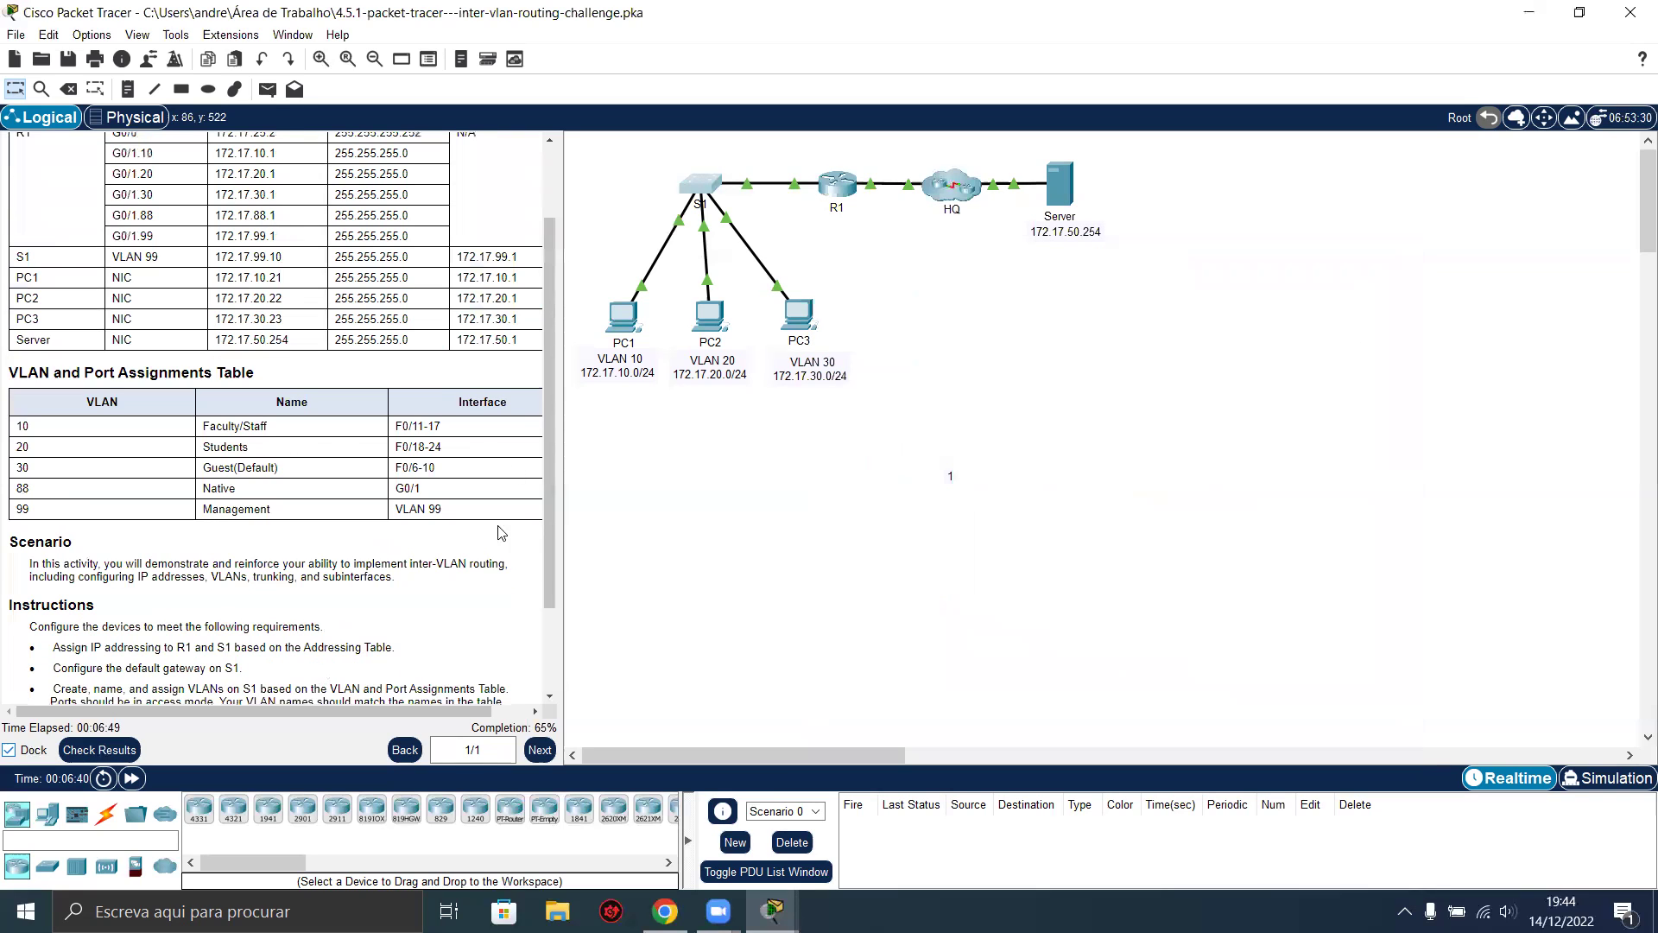
left_click(704, 192)
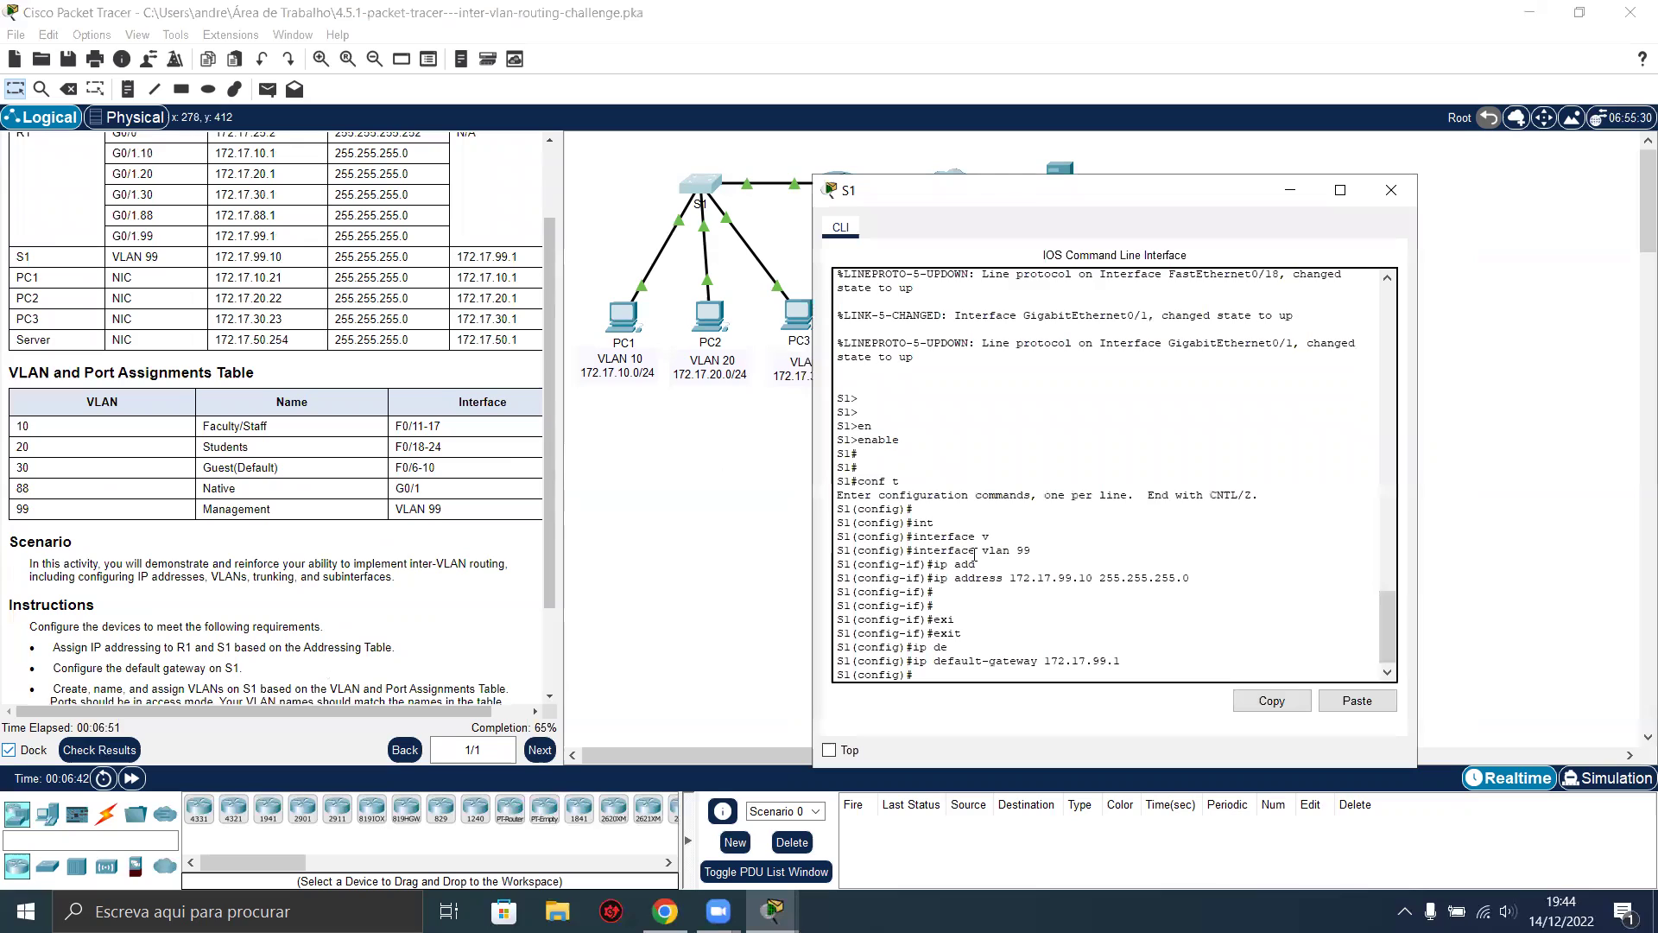
key("Return")
key("Return")
type("vlan 1")
key("Tab")
type("1")
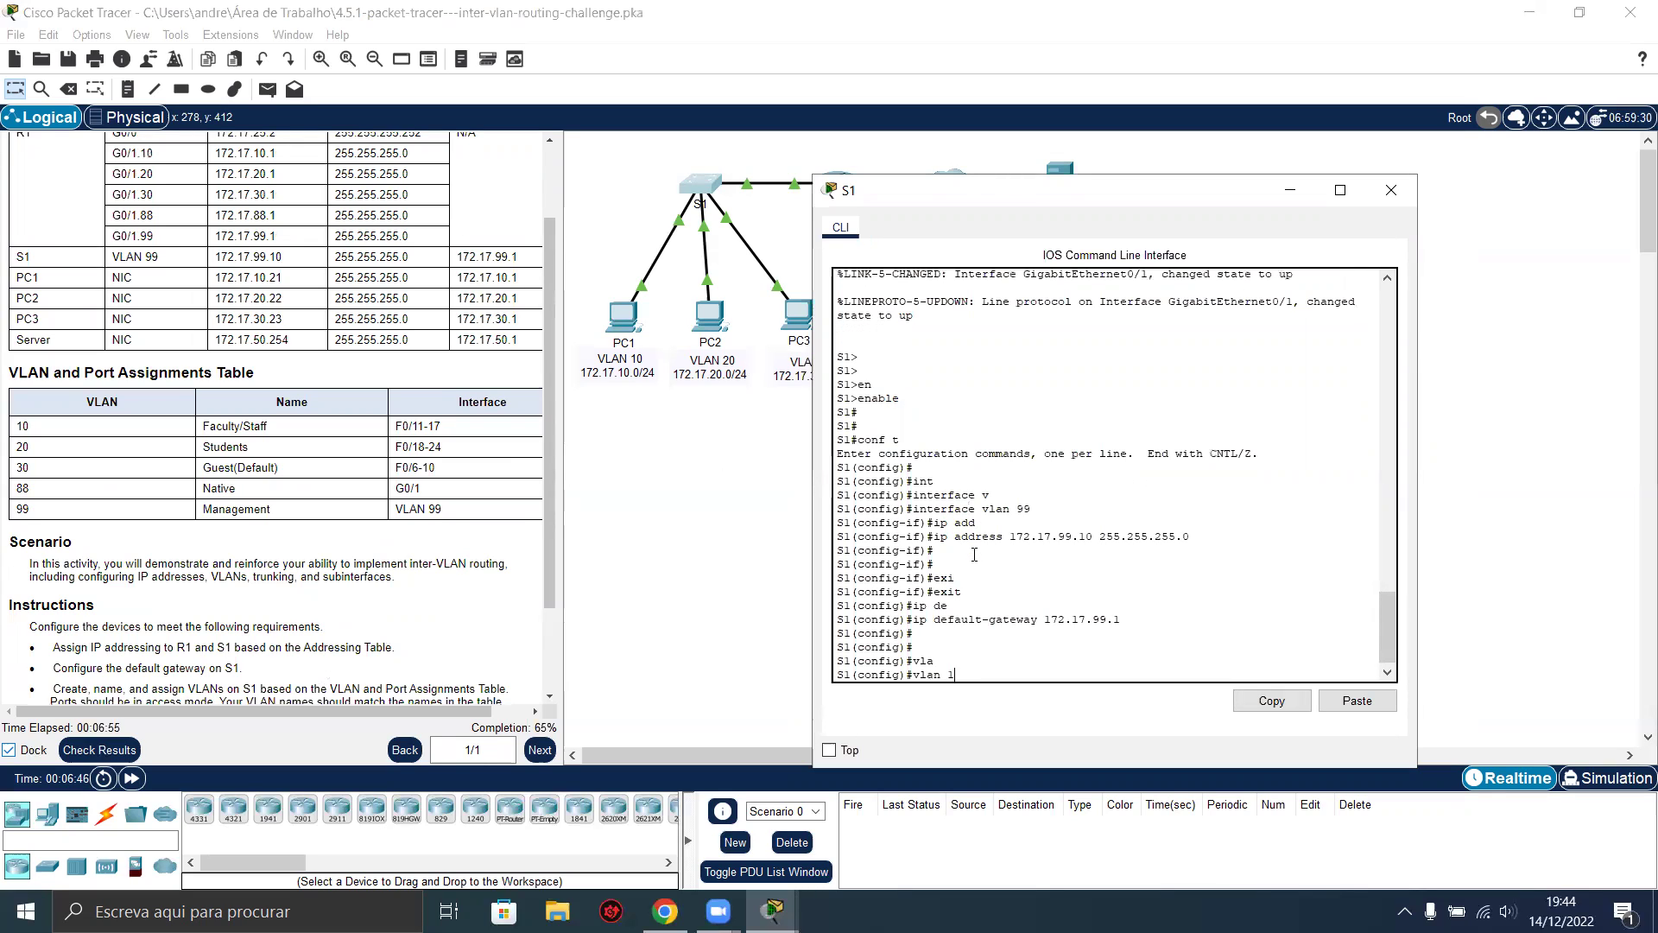
type("0")
key("Return")
Name VLAN 10 Faculty/Staff, as given in the VLAN and Port Assignments Table.
type("na")
key("Tab")
type("Faculty/")
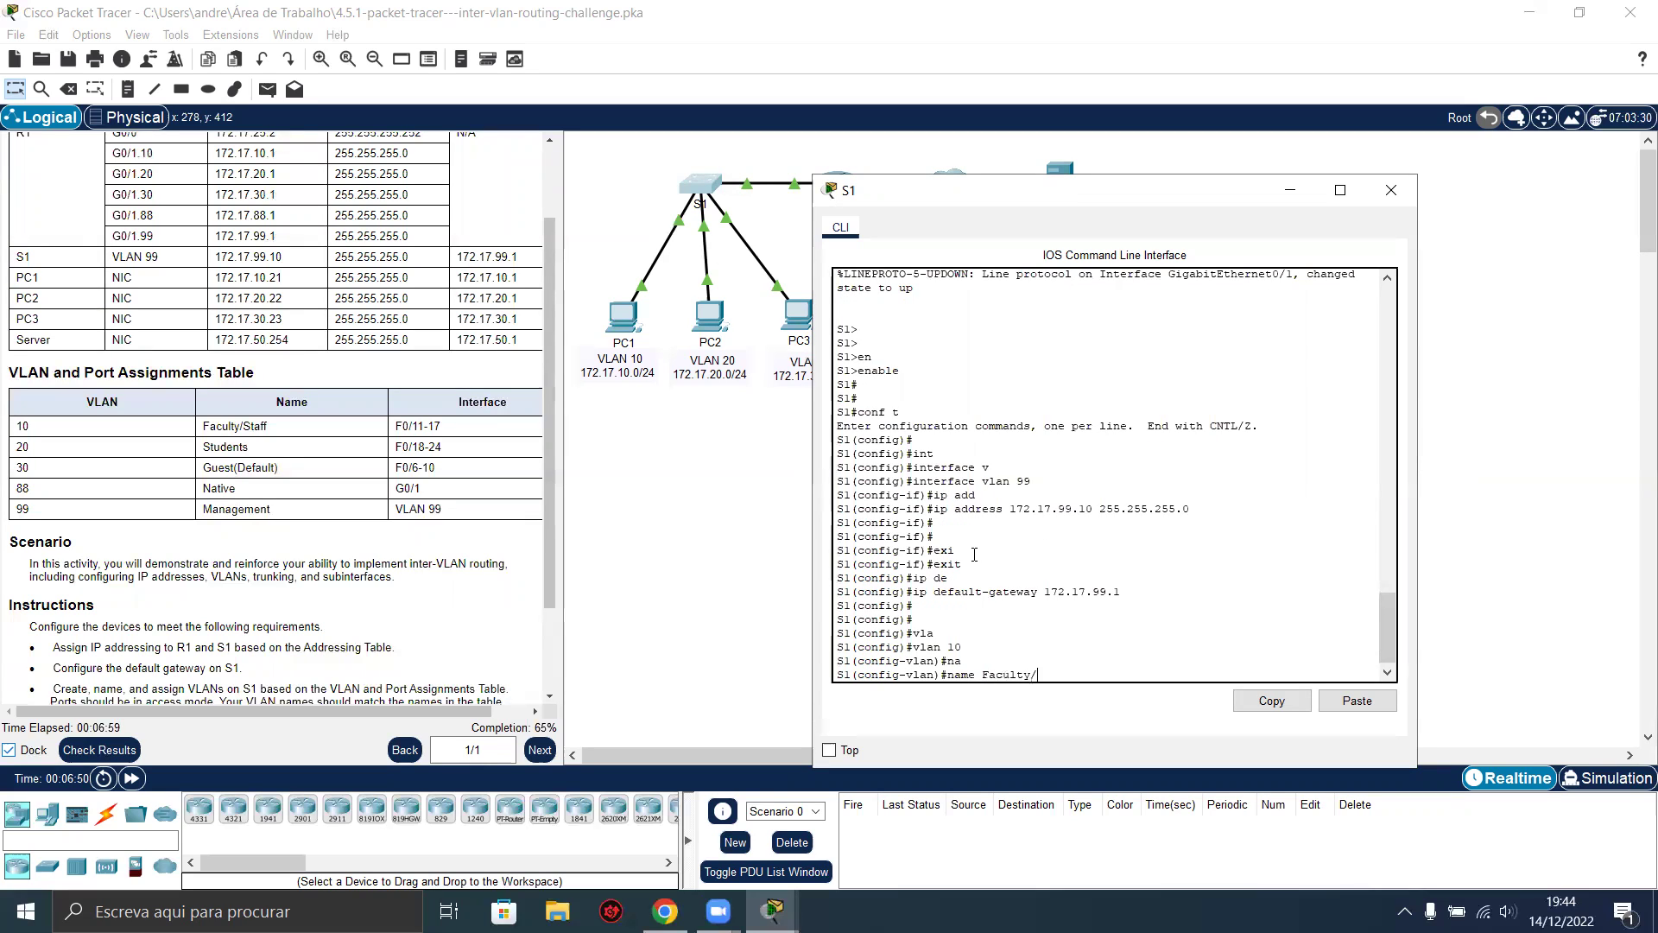
type("Staff")
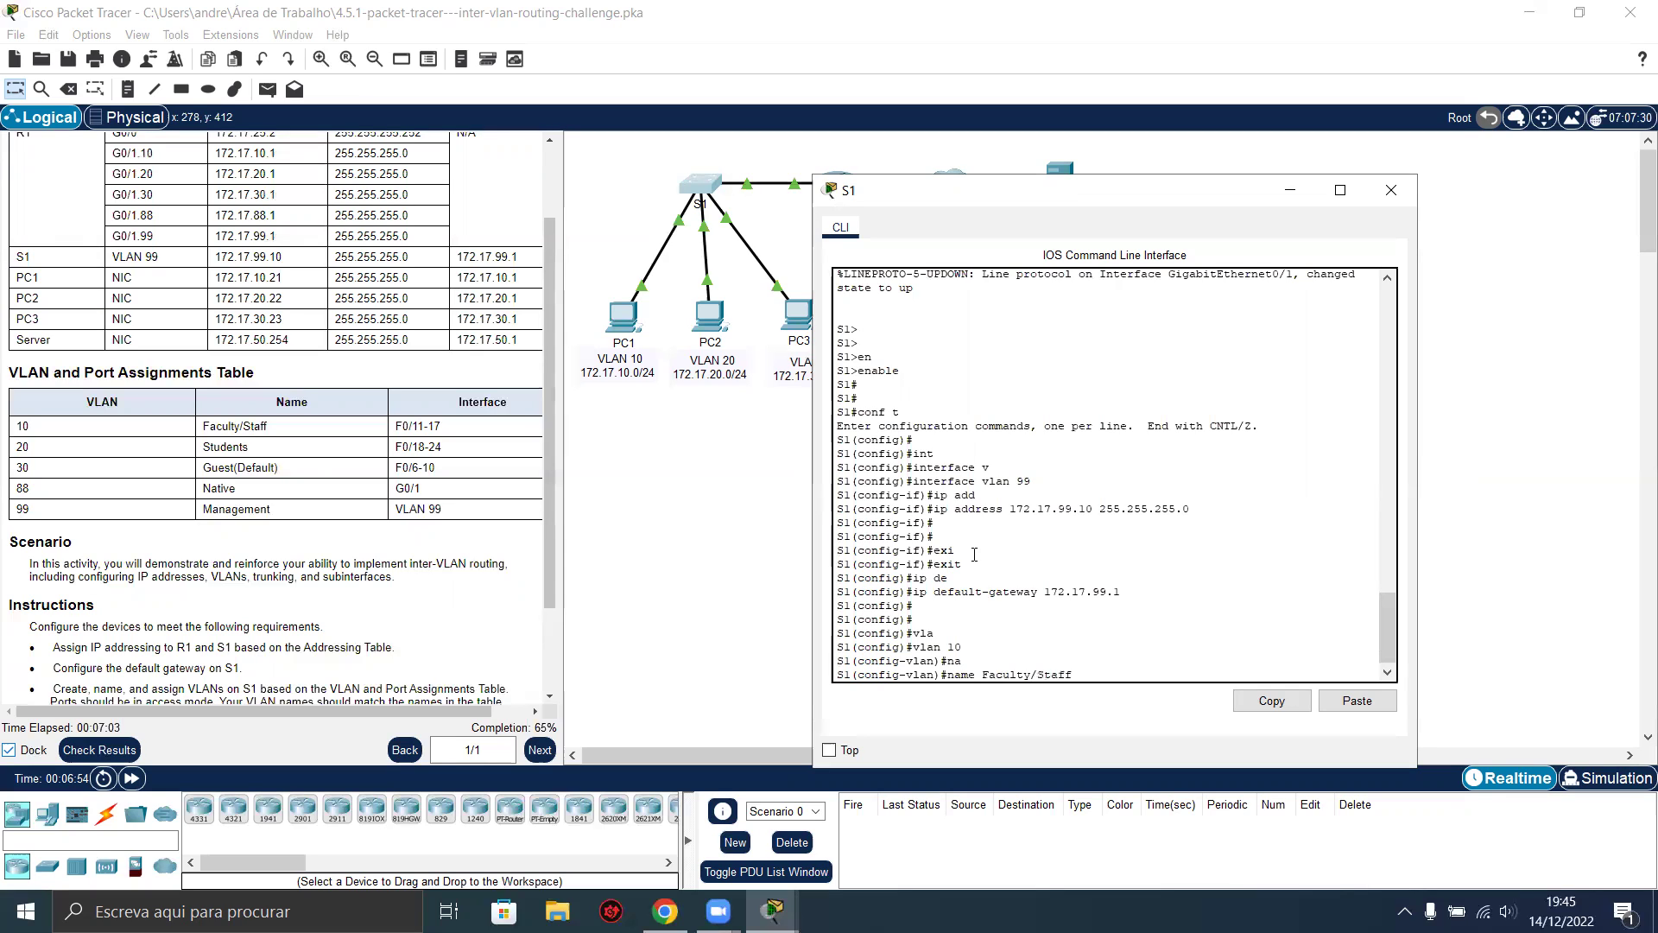
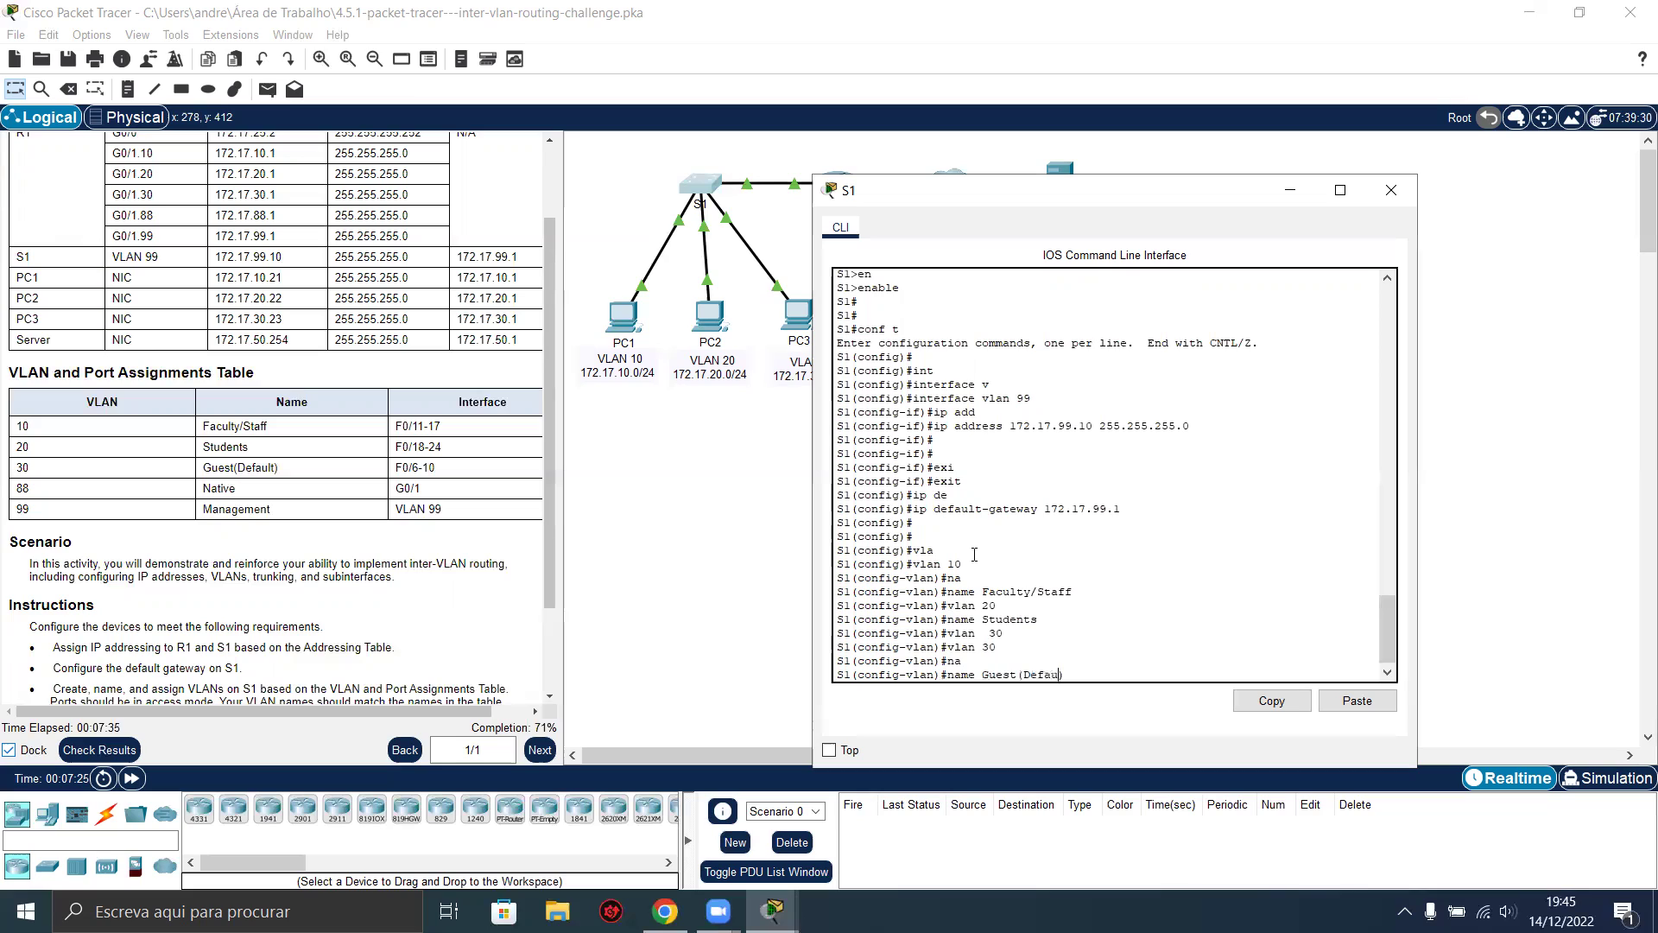
Apply the name Guest(Default) to VLAN 30, and create VLAN 88 on S1 with the name Native.
key("Return")
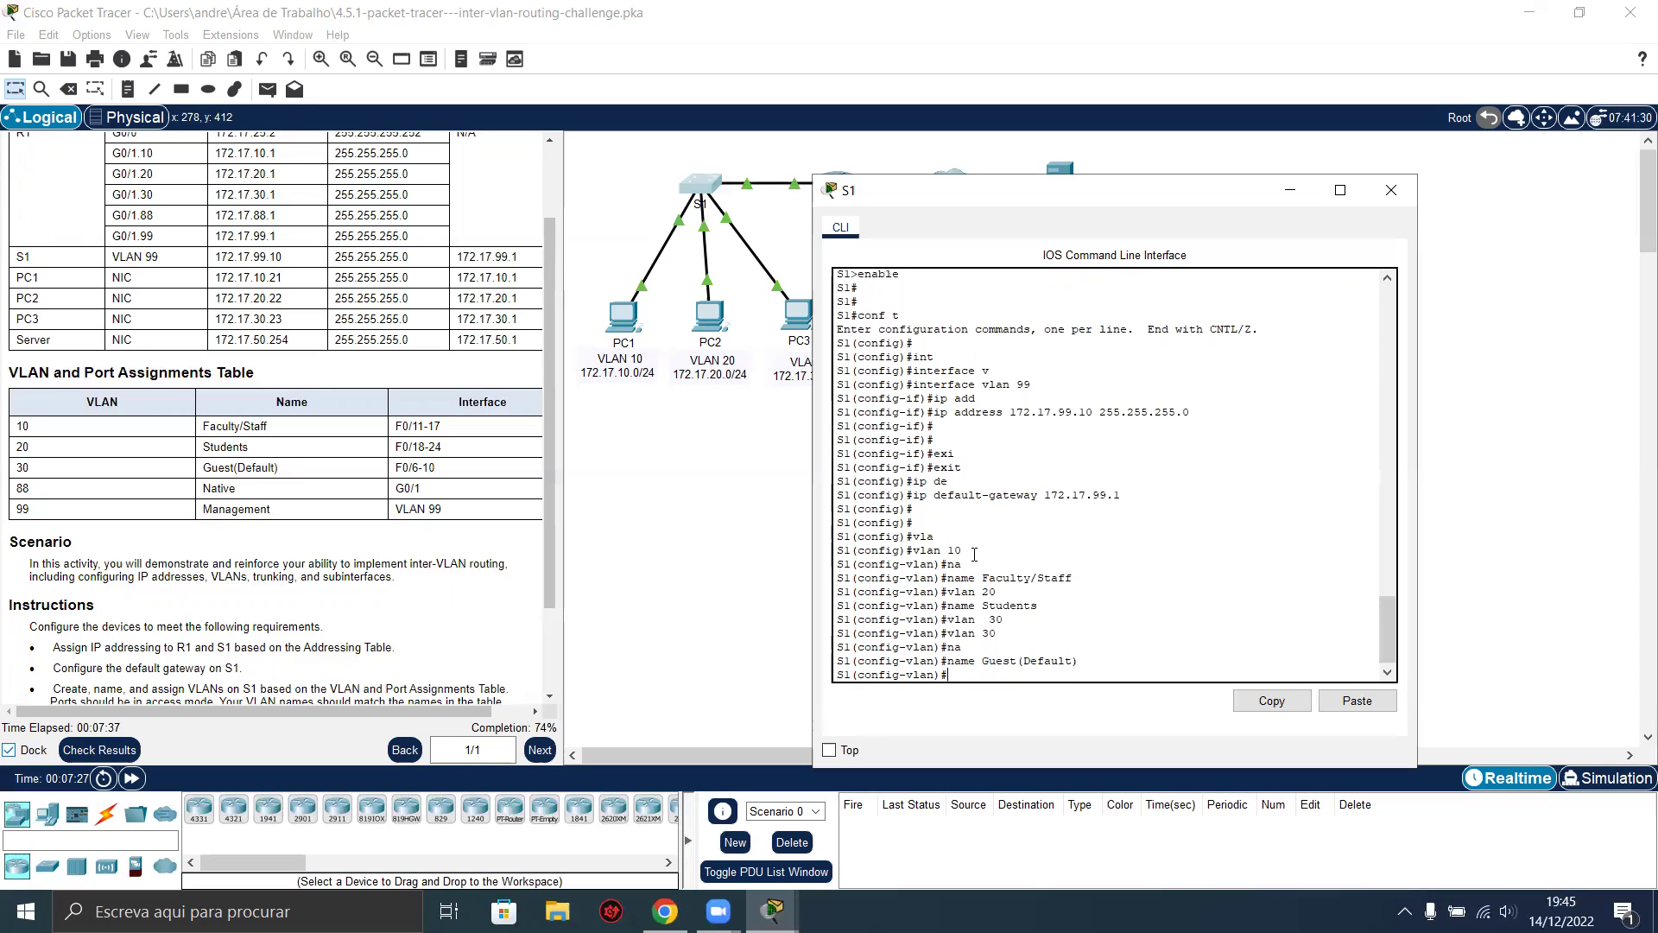
key("Up")
key("Up")
key("BackSpace")
key("BackSpace")
type("88")
key("Return")
type("na")
key("Tab")
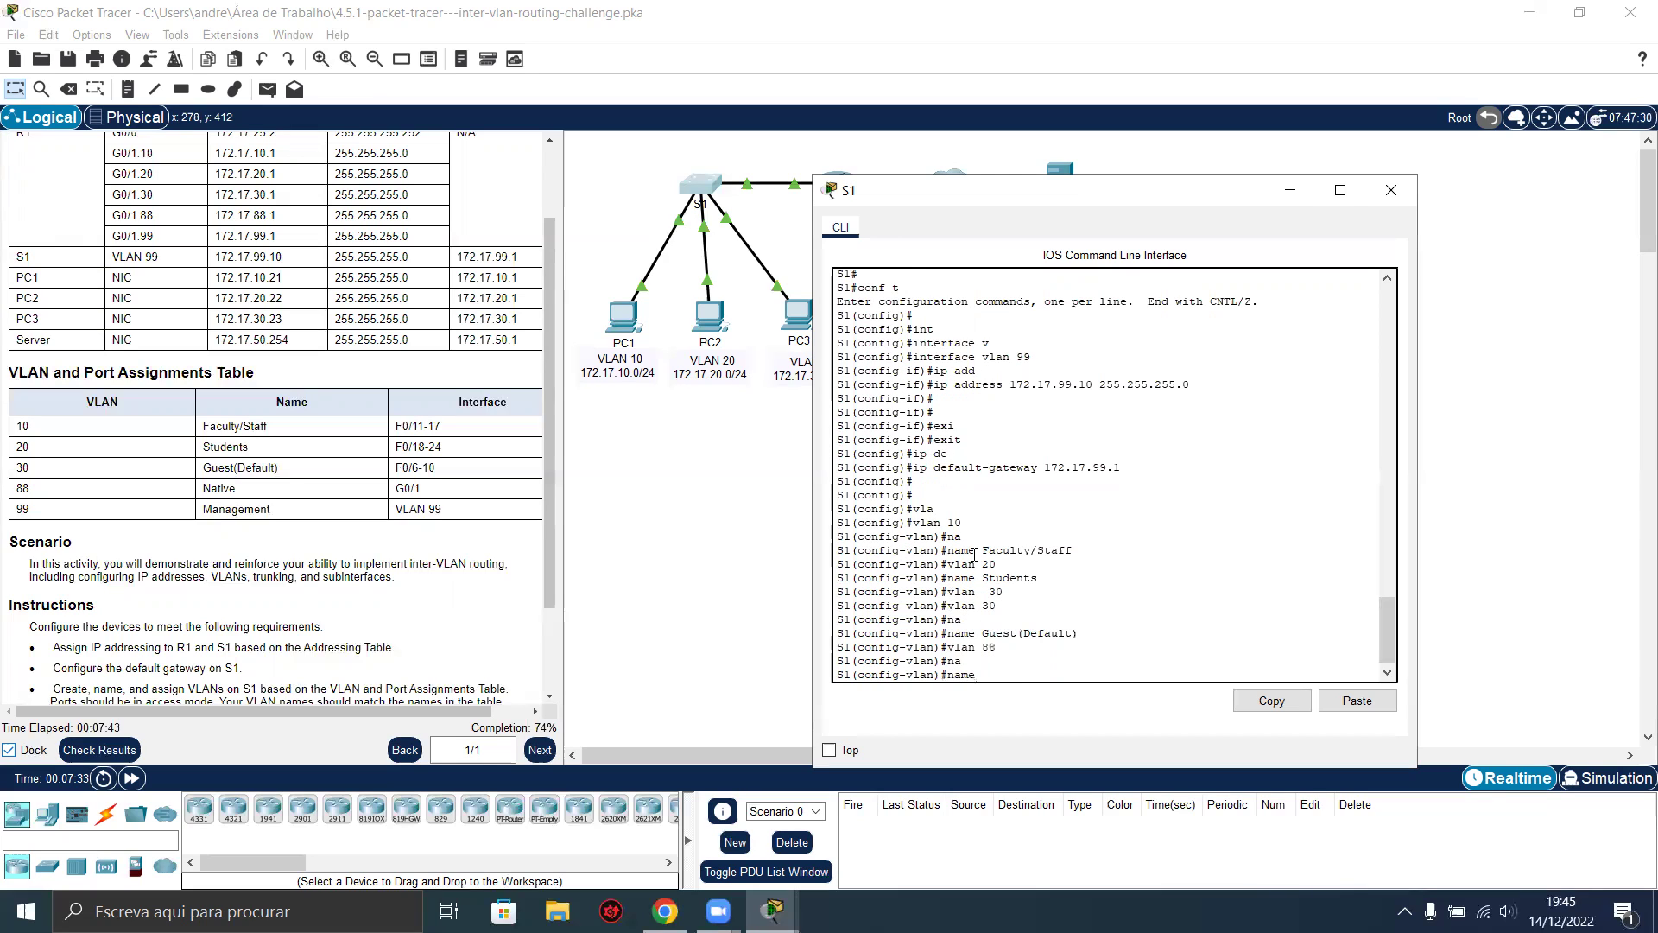
type("Native")
key("Return")
Create VLAN 99 on S1.
type("vlan 8")
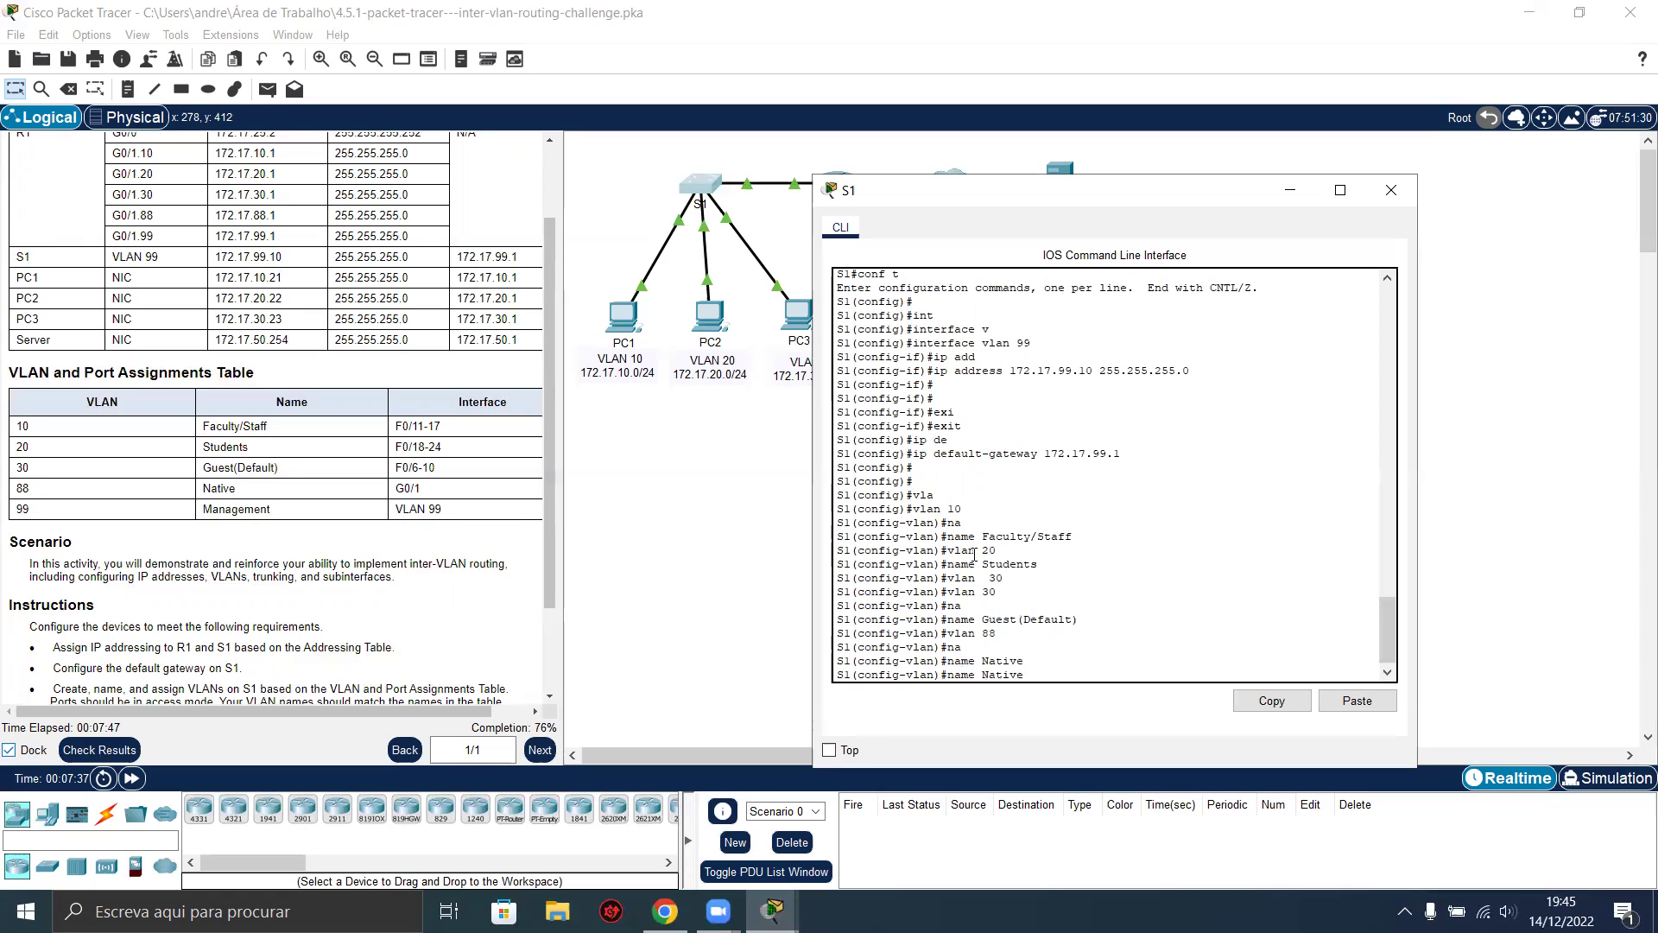
type("99")
key("Return")
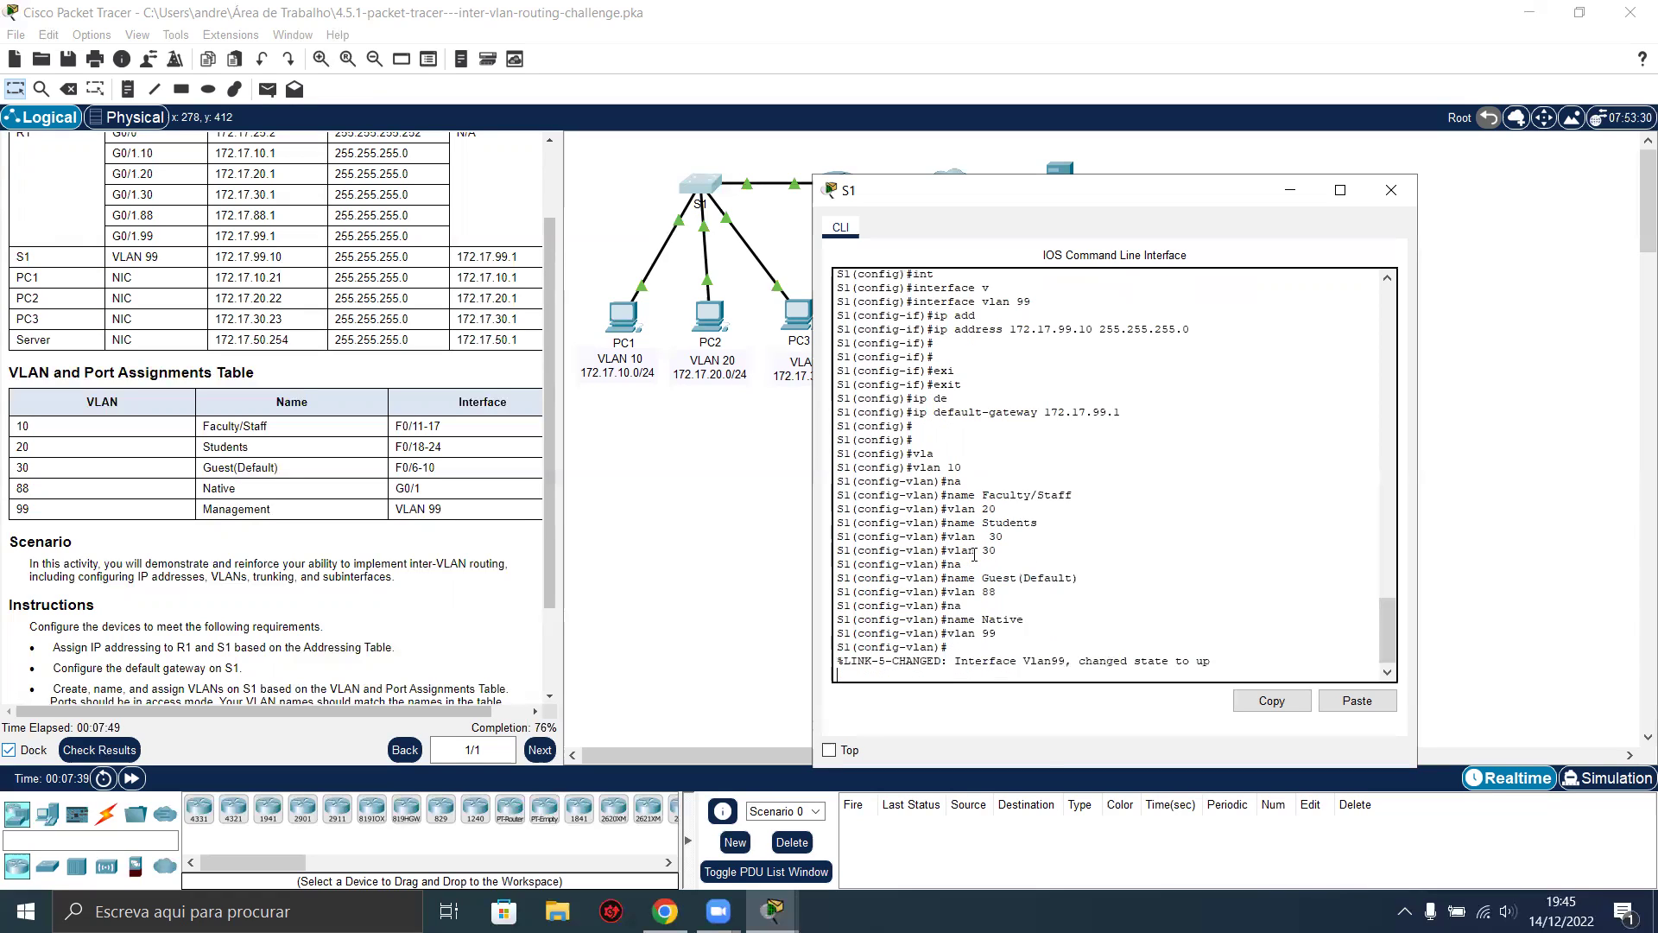
Name VLAN 99 Management on S1, as given in the VLAN and Port Assignments Table.
key("Return")
key("Return")
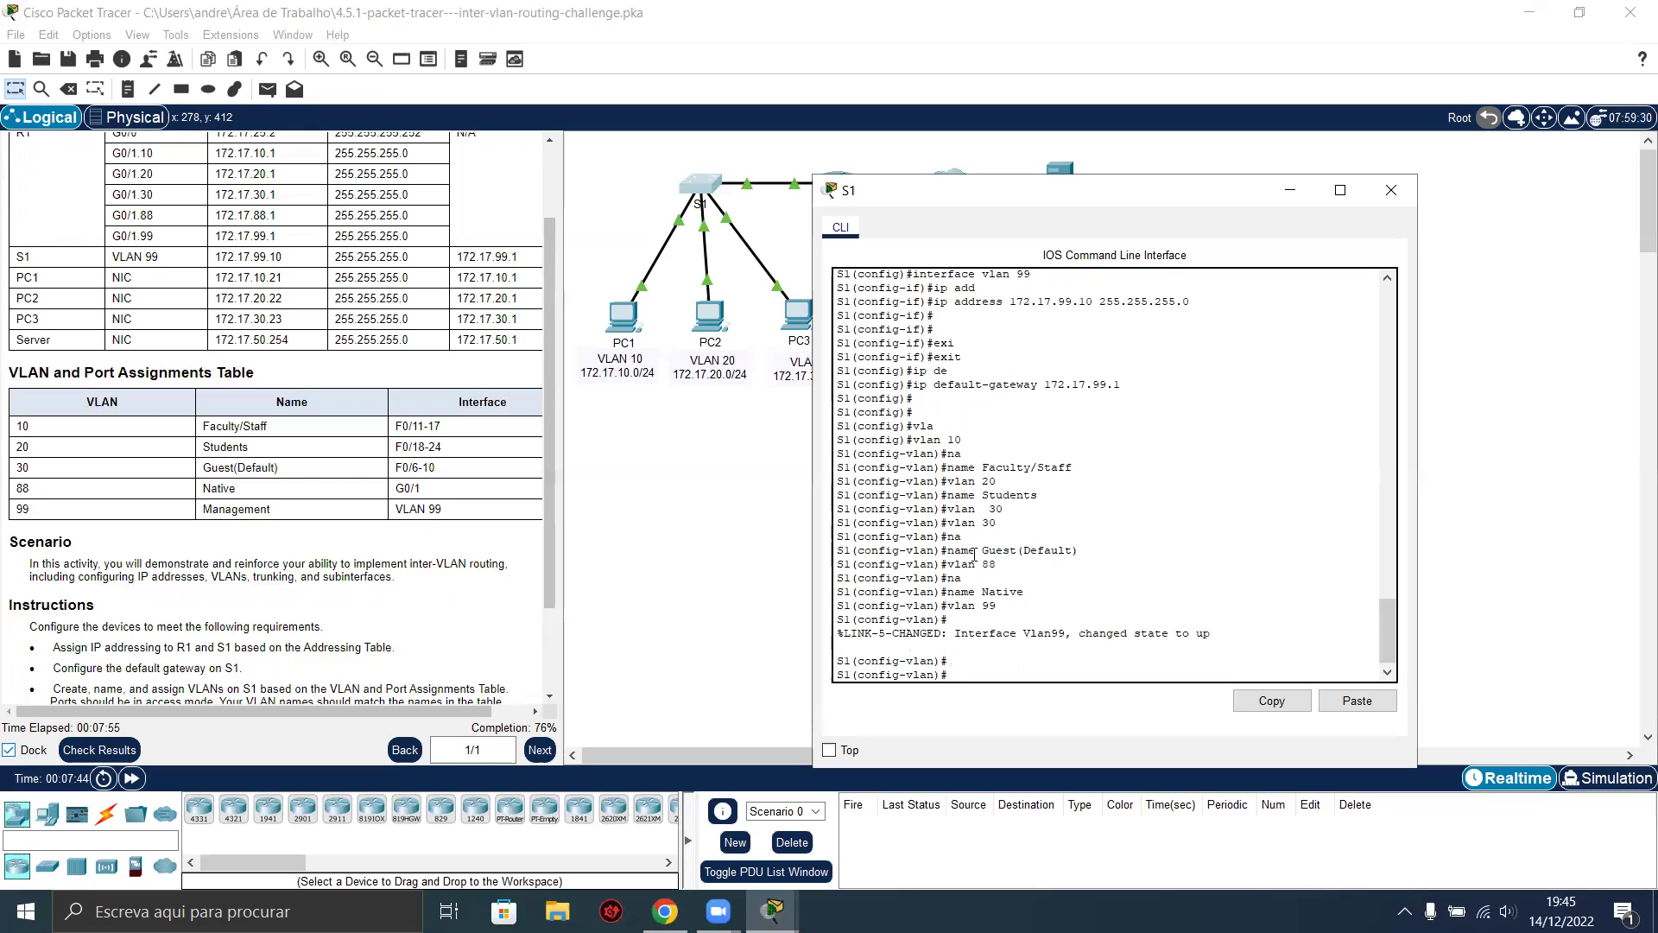
type("na")
key("Tab")
type("Managemen")
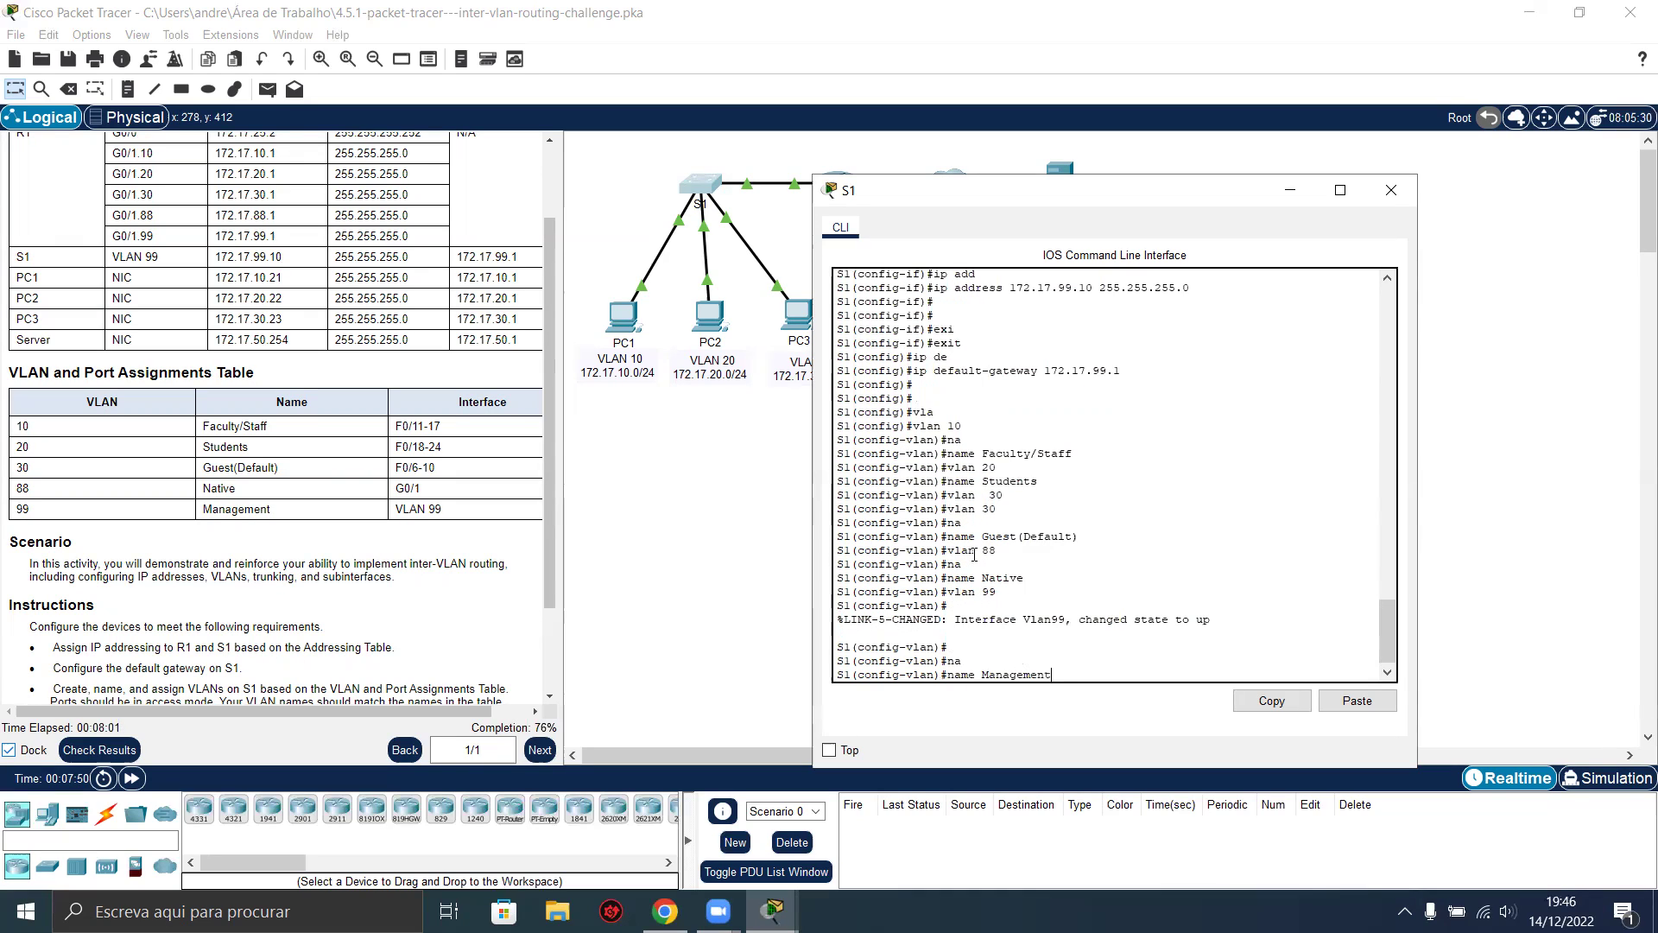
type("t")
key("Return")
key("Return")
key("Return")
key("Return")
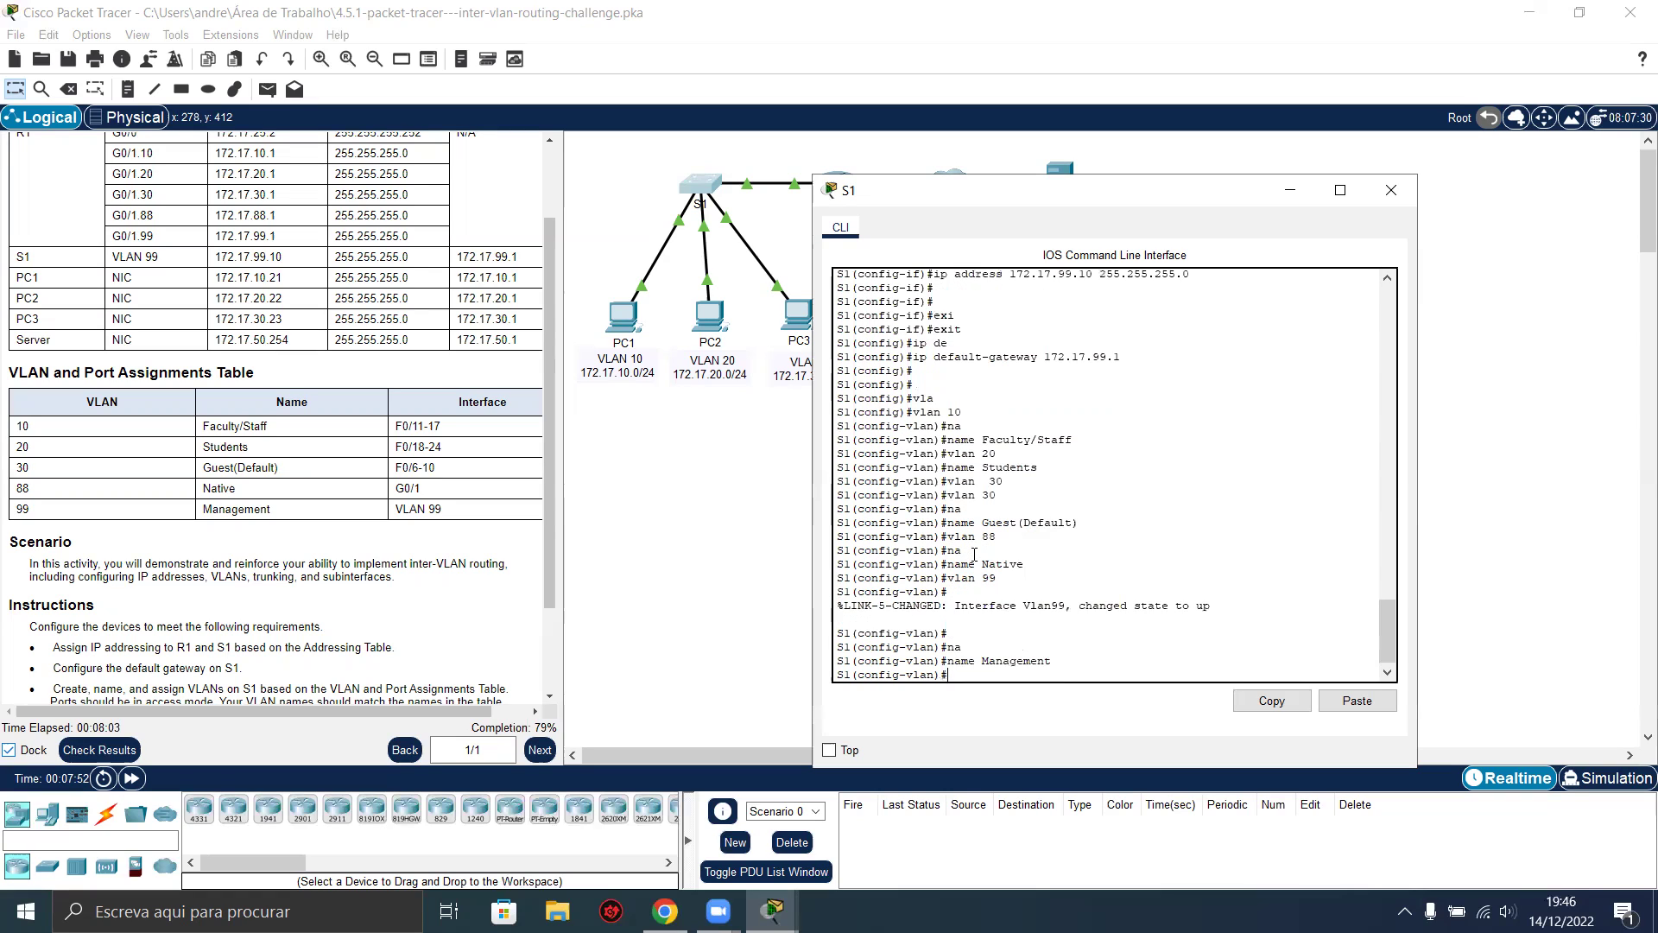
Display the brief VLAN summary on S1 and widen the CLI window so the port lists fit.
type("do show ip i")
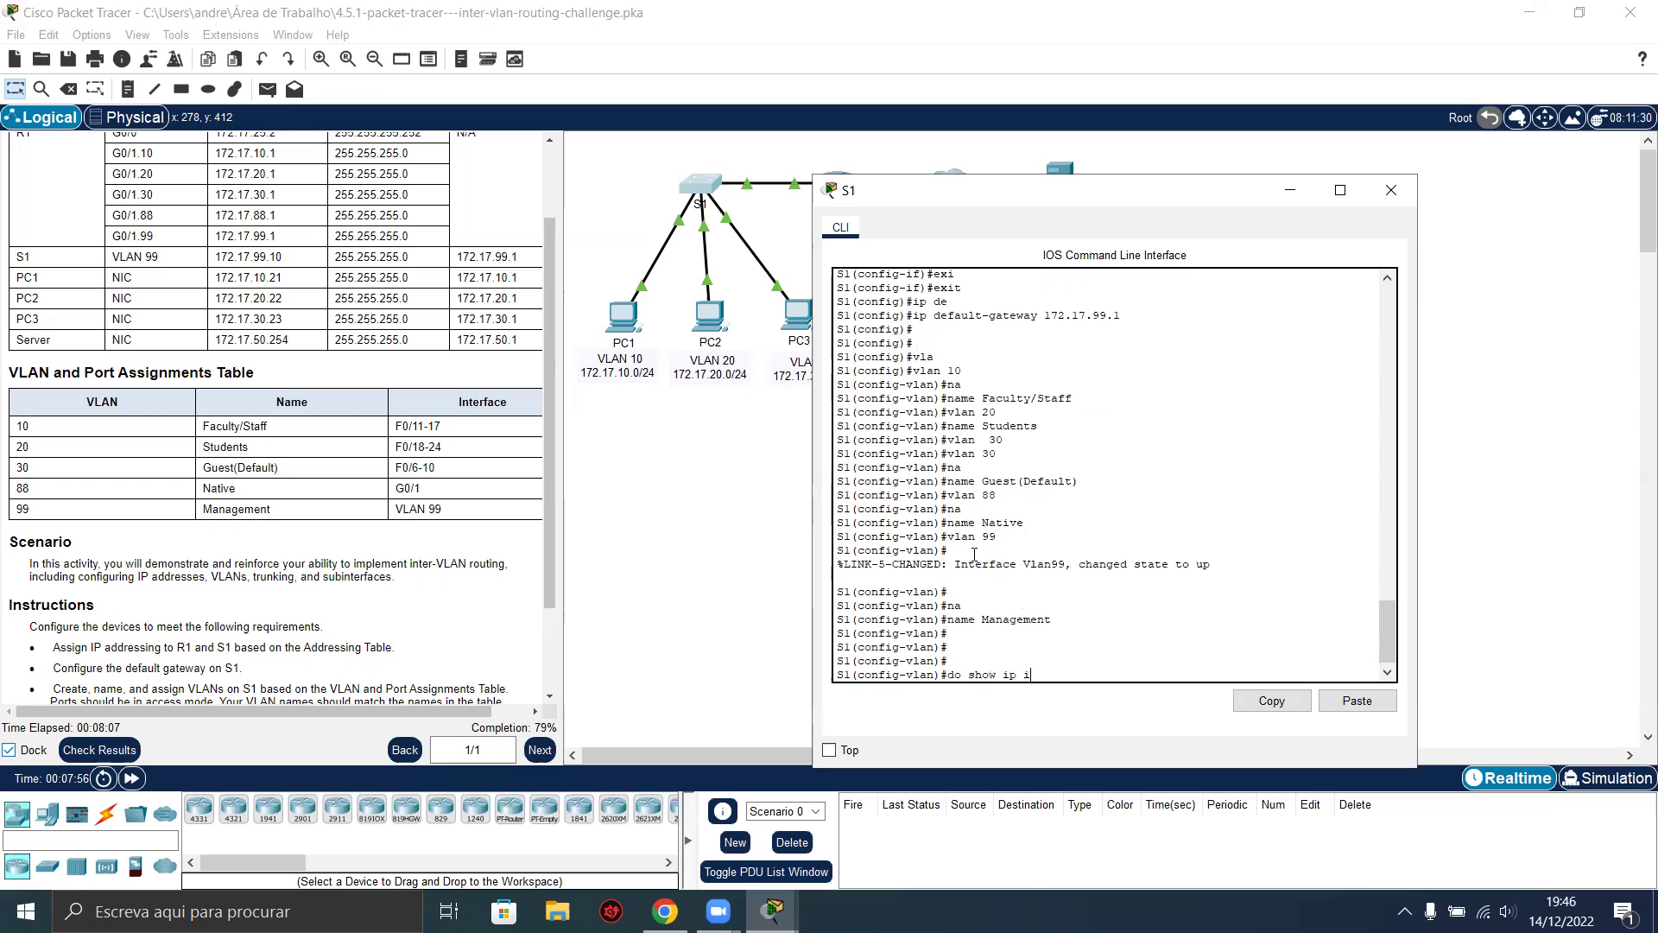
key("BackSpace")
key("BackSpace")
type("bvlan brief")
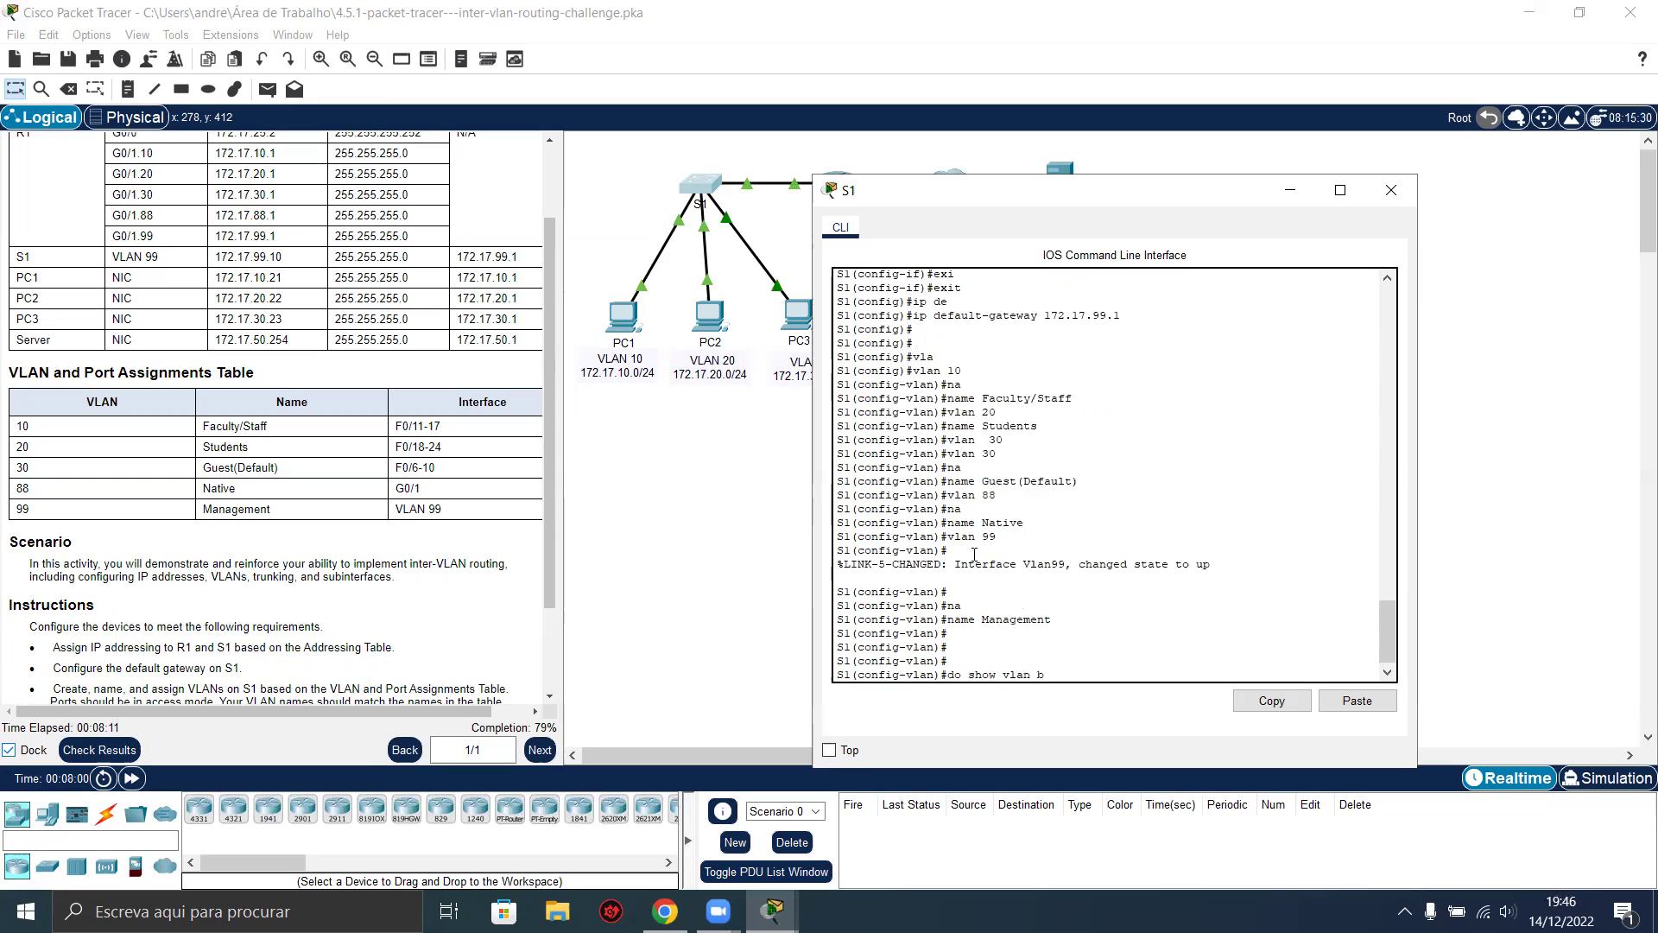
key("Return")
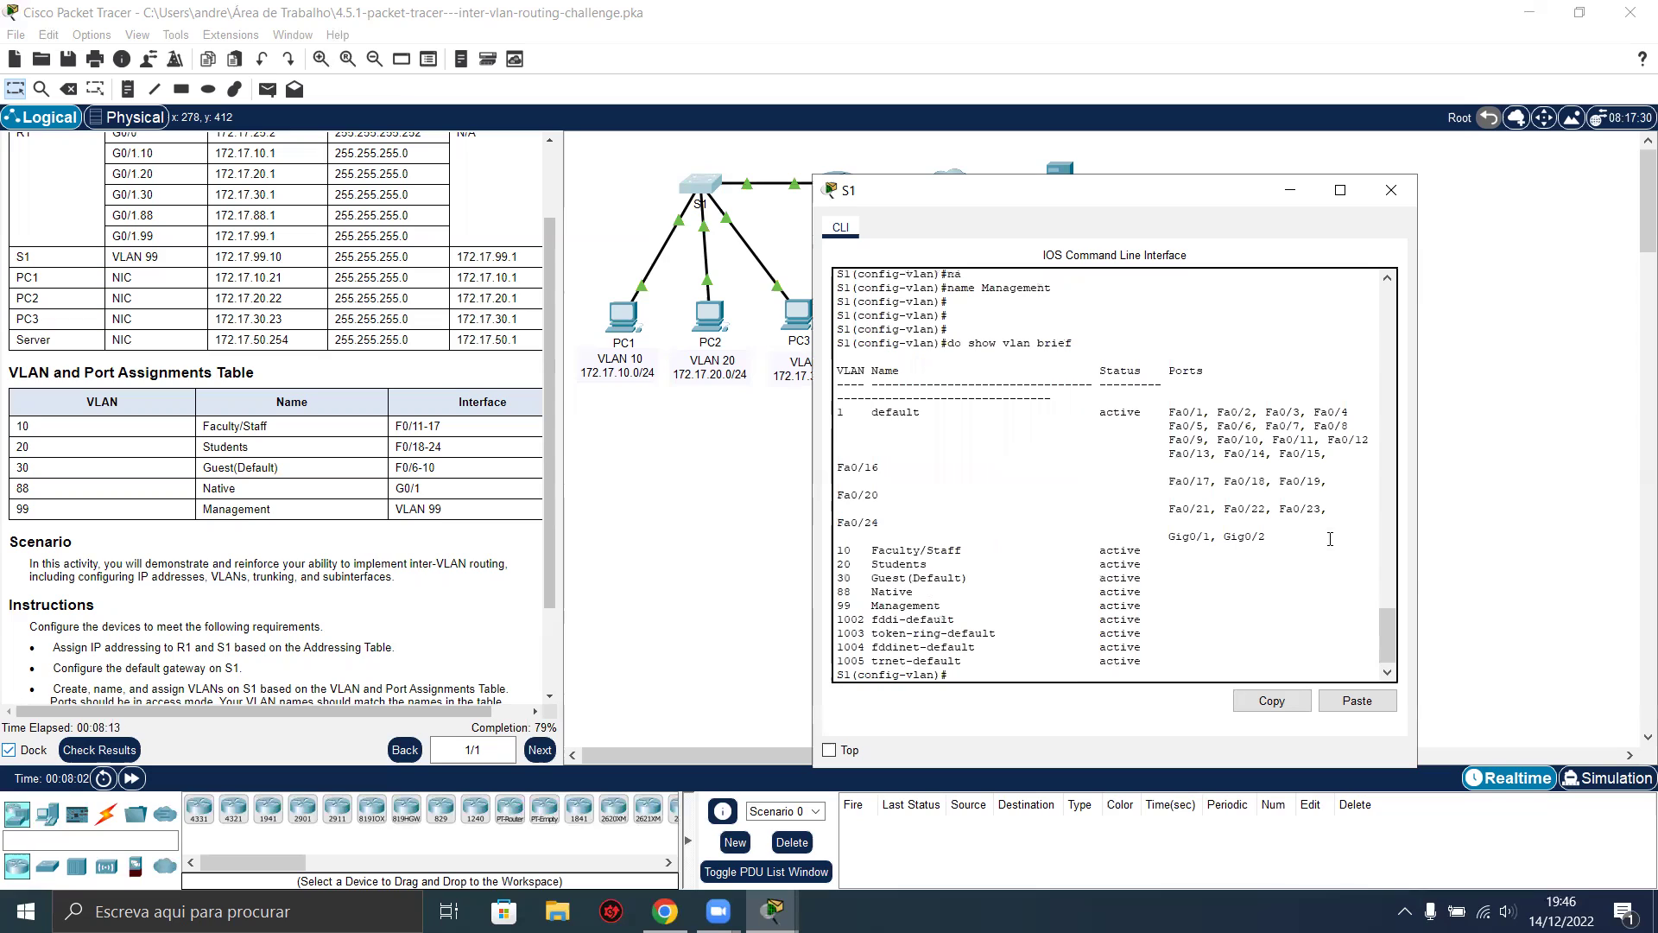
left_click_drag(1417, 575, 1538, 574)
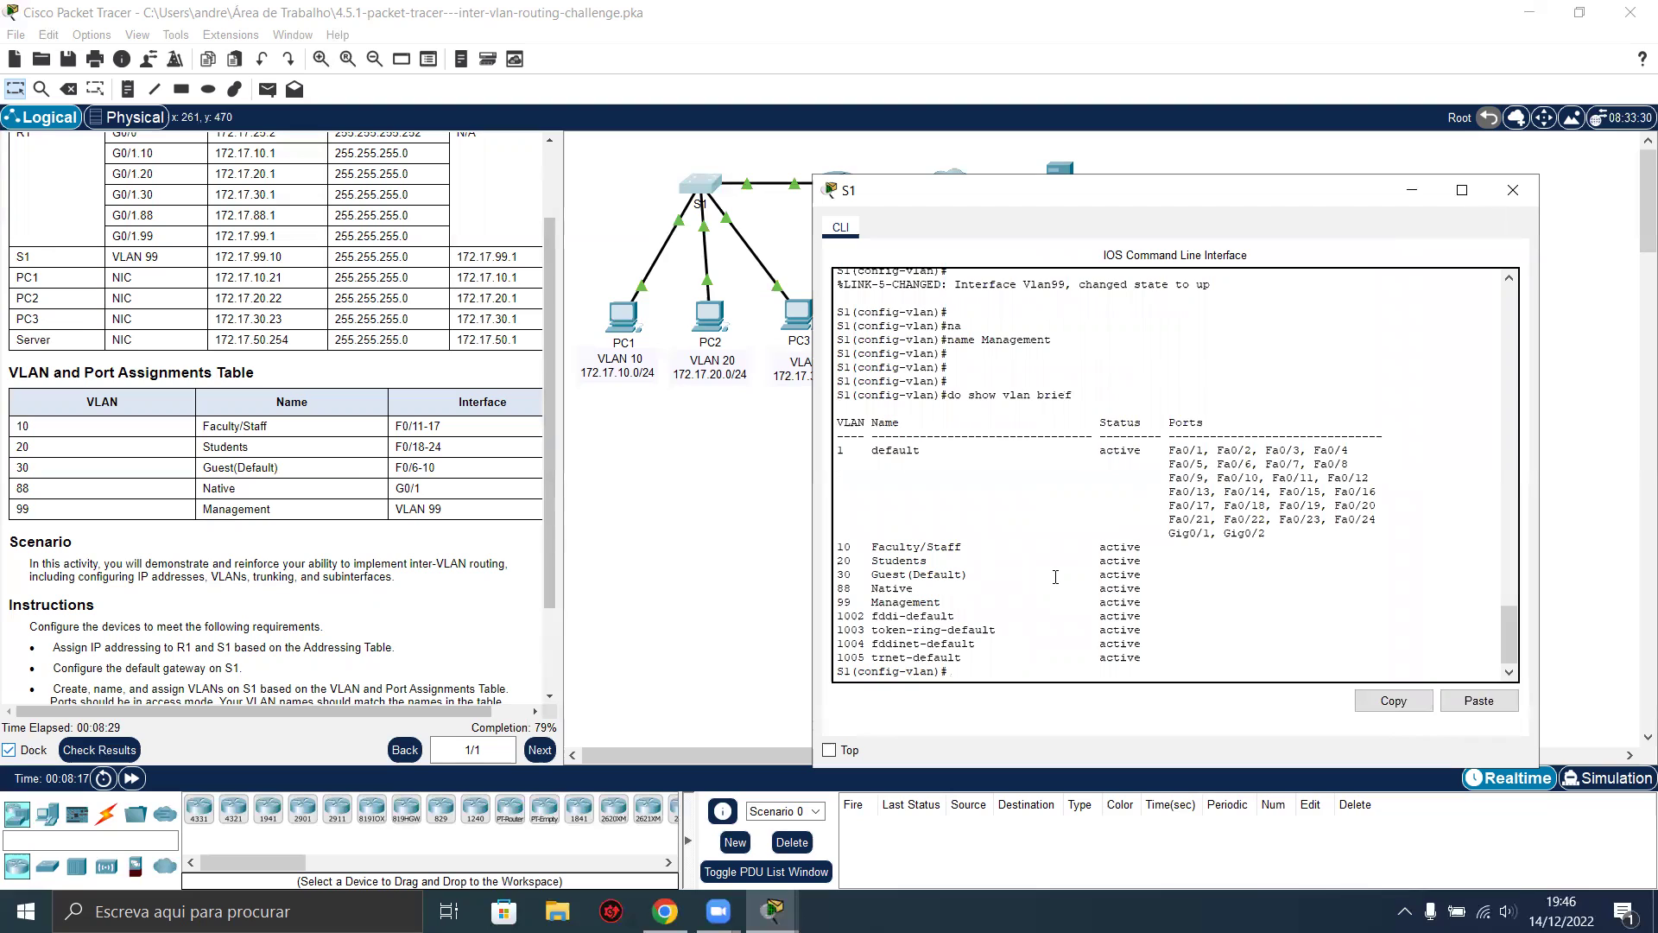
Leave VLAN configuration and enter interface range configuration for fastEthernet 0/11 - 17 on S1.
key("Return")
key("Return")
type("exi")
key("Tab")
key("Return")
key("Return")
key("Return")
type("int")
key("Tab")
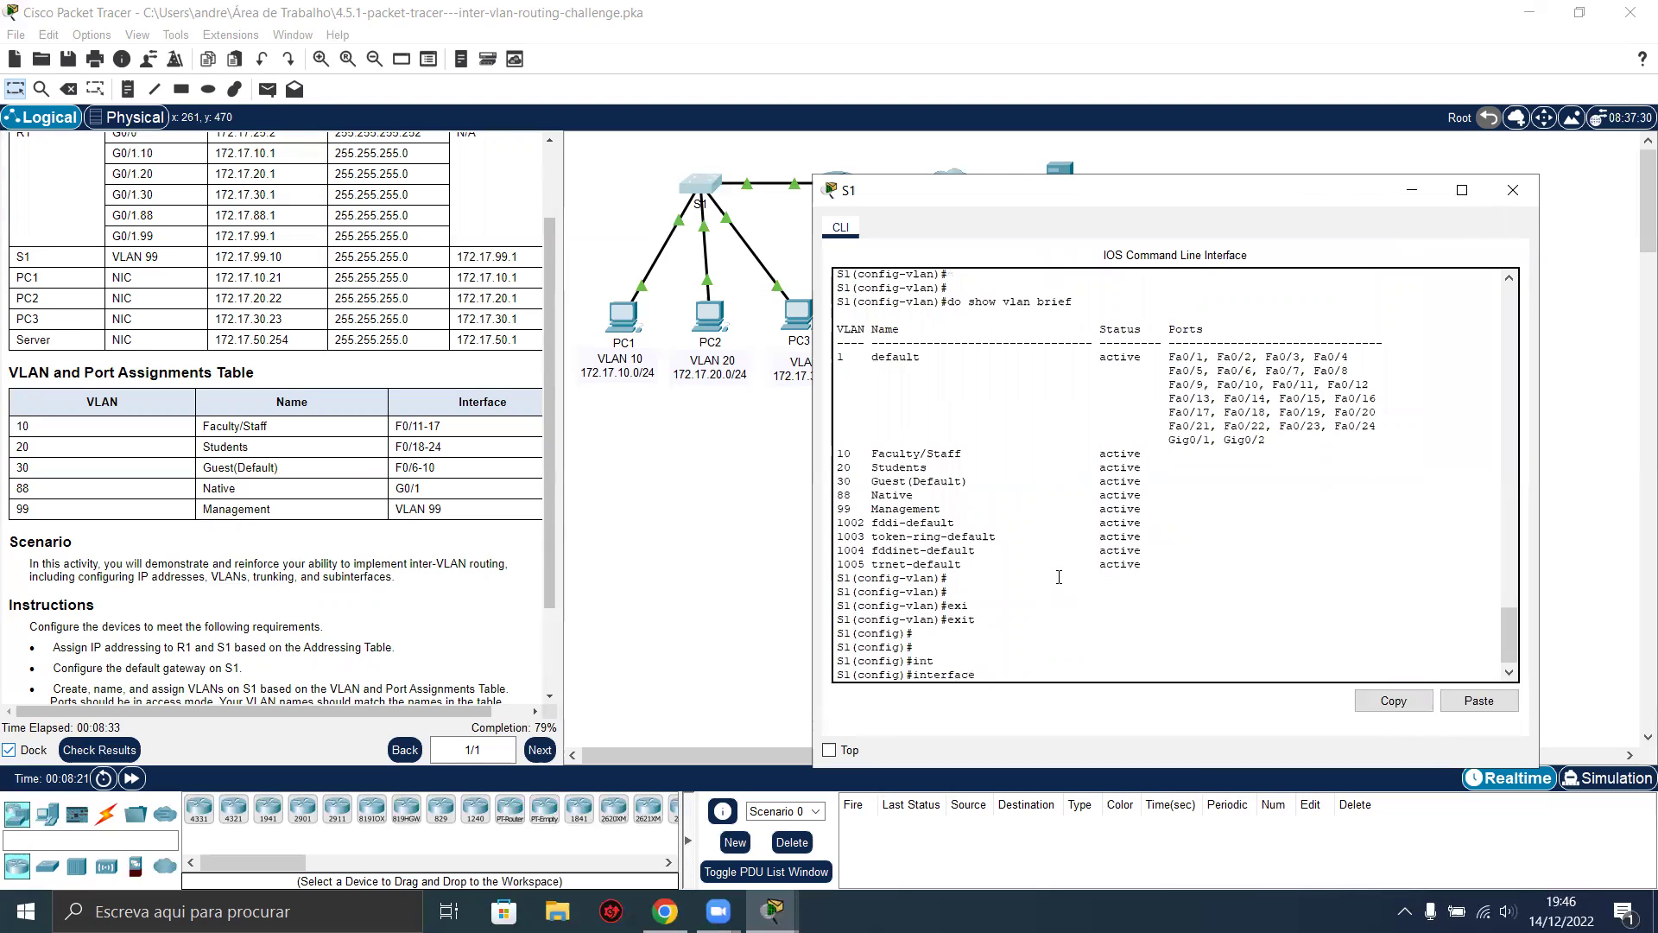
type("ra")
key("Tab")
type("fas")
key("Tab")
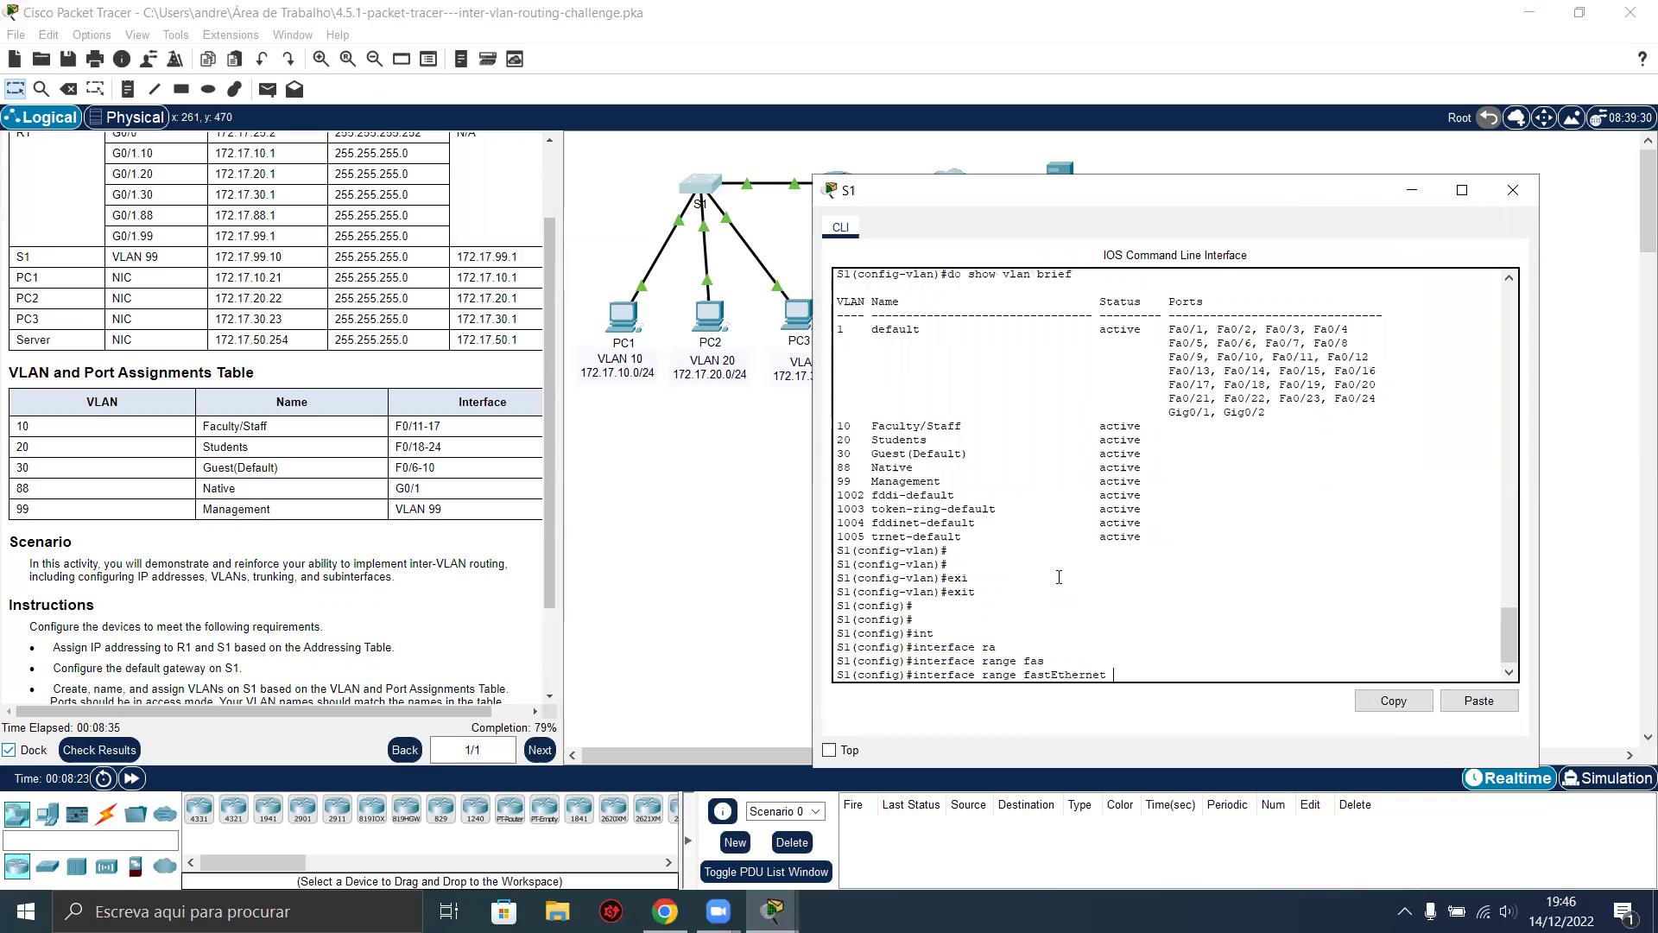
type("0/11 - 17")
key("Return")
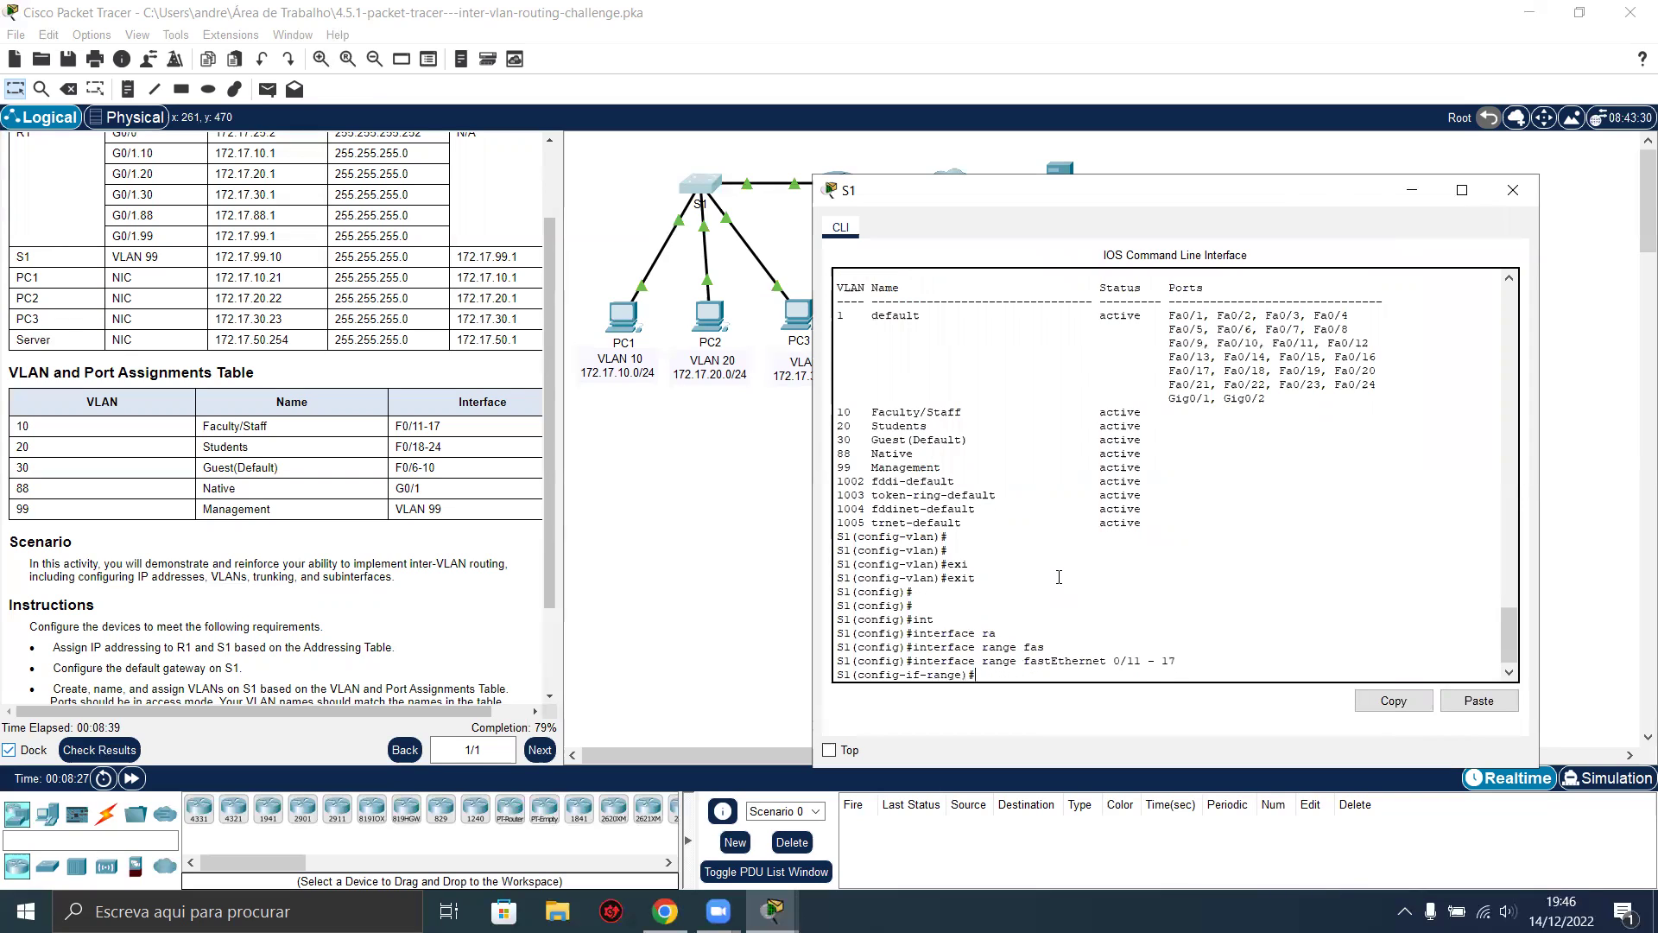
Set the fastEthernet 0/11 - 17 ports to switchport access mode.
type("sw")
key("Tab")
type("mo")
key("Tab")
type("ac")
key("Tab")
key("Return")
Assign the fastEthernet 0/11 - 17 ports to access VLAN 10.
type("sw")
key("Tab")
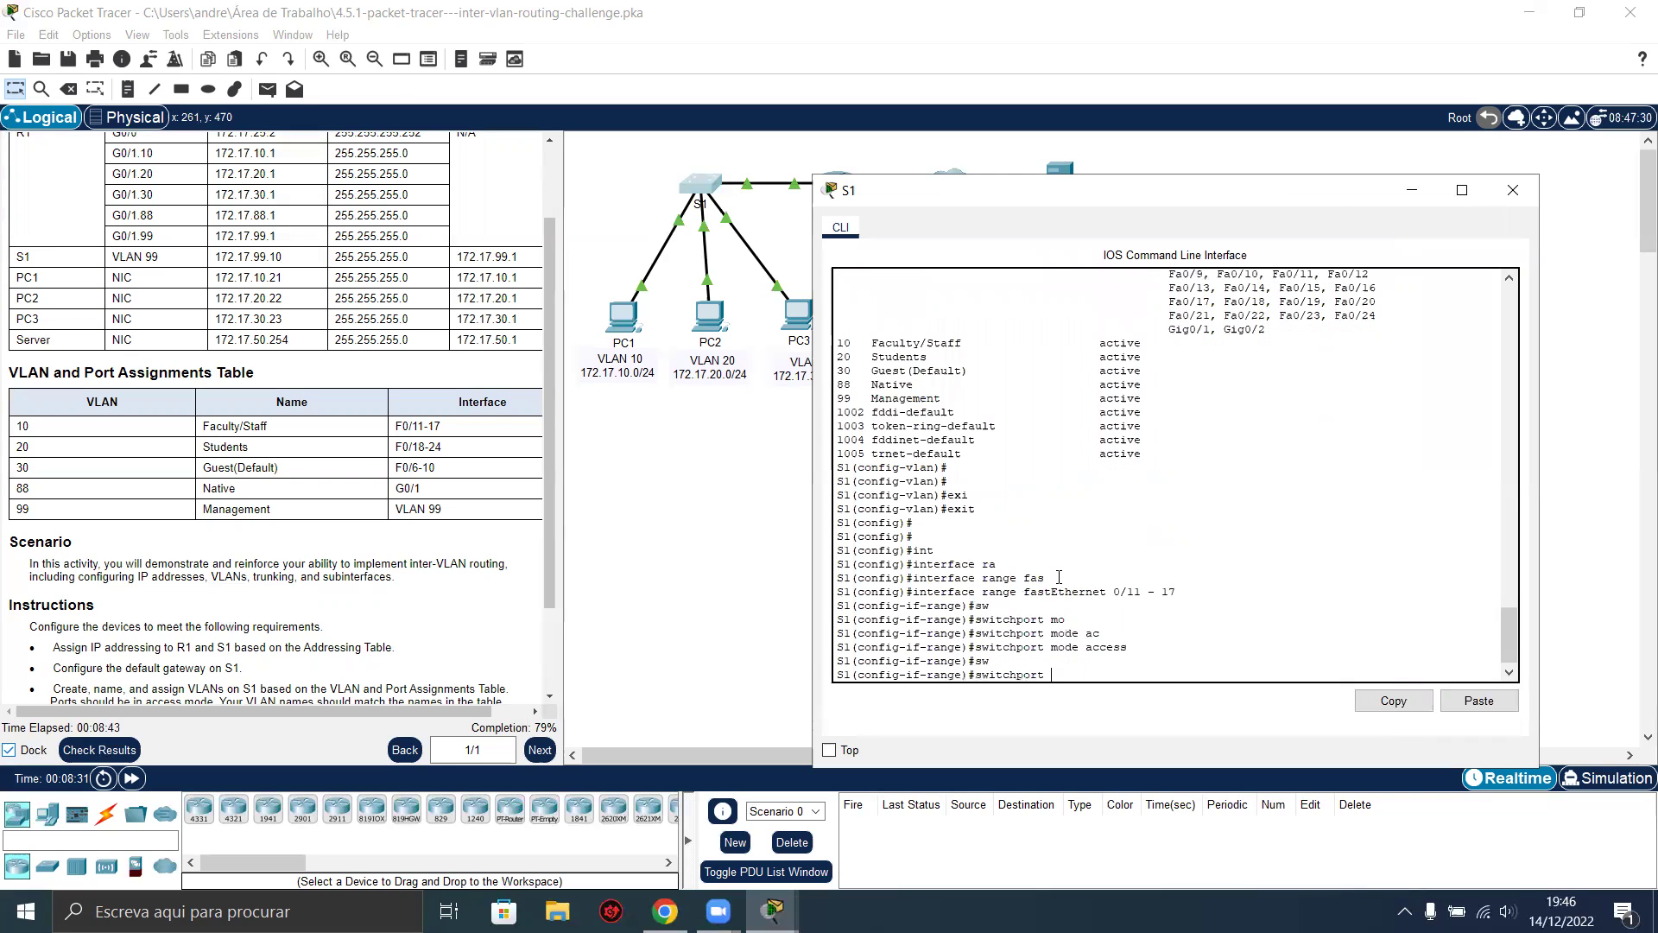
type("access")
key("Tab")
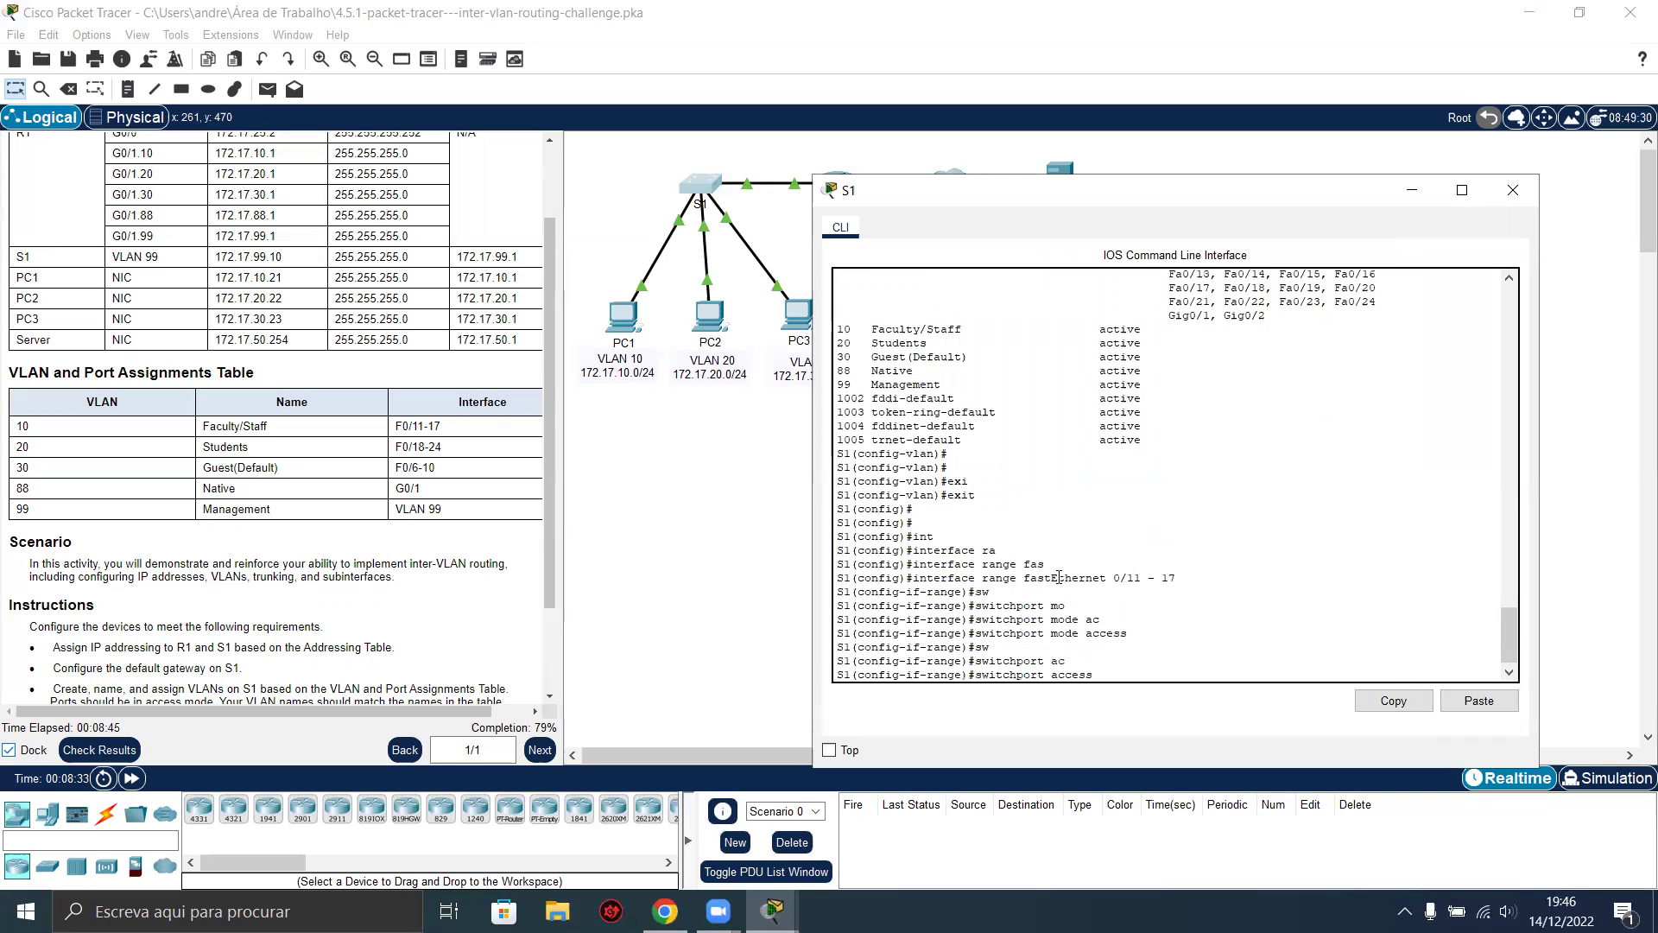
type("v")
key("Tab")
type("10")
key("Return")
Switch to the interface range fastEthernet 0/18-24 and set its ports to access mode.
key("Up")
key("Up")
key("Up")
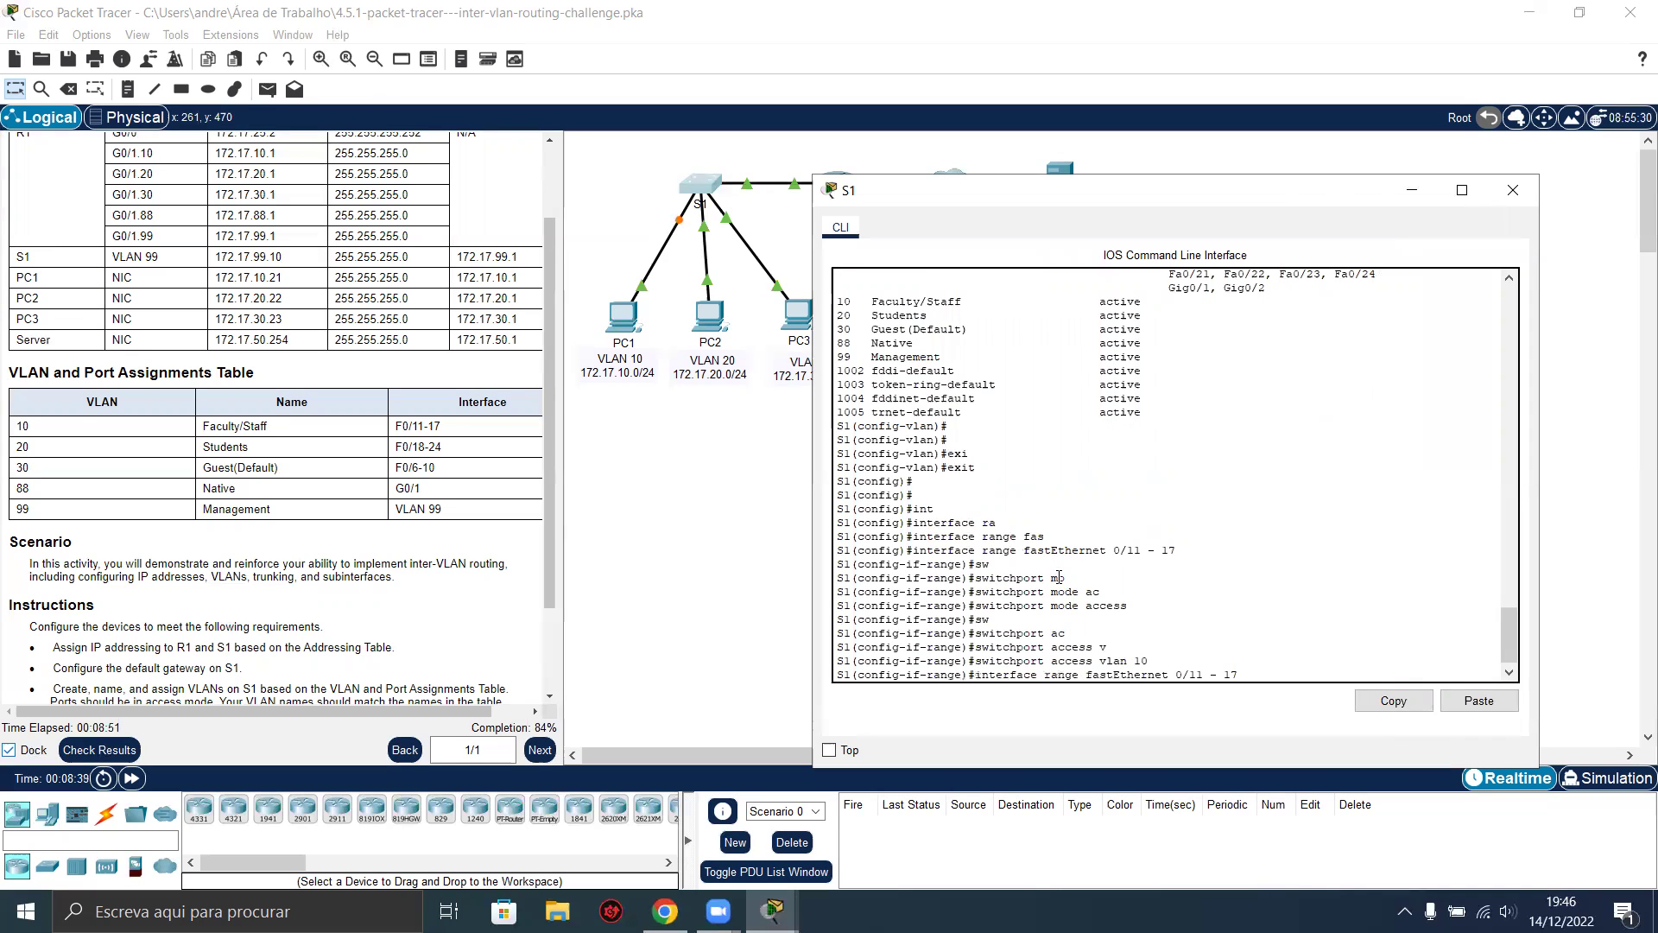
type("18-24")
key("Return")
type("sw")
key("Tab")
type("mo")
key("Tab")
type("ac")
key("Tab")
key("Return")
Assign the fastEthernet 0/18-24 ports to access VLAN 20.
type("sw")
key("Tab")
type("ac")
key("Tab")
type("v")
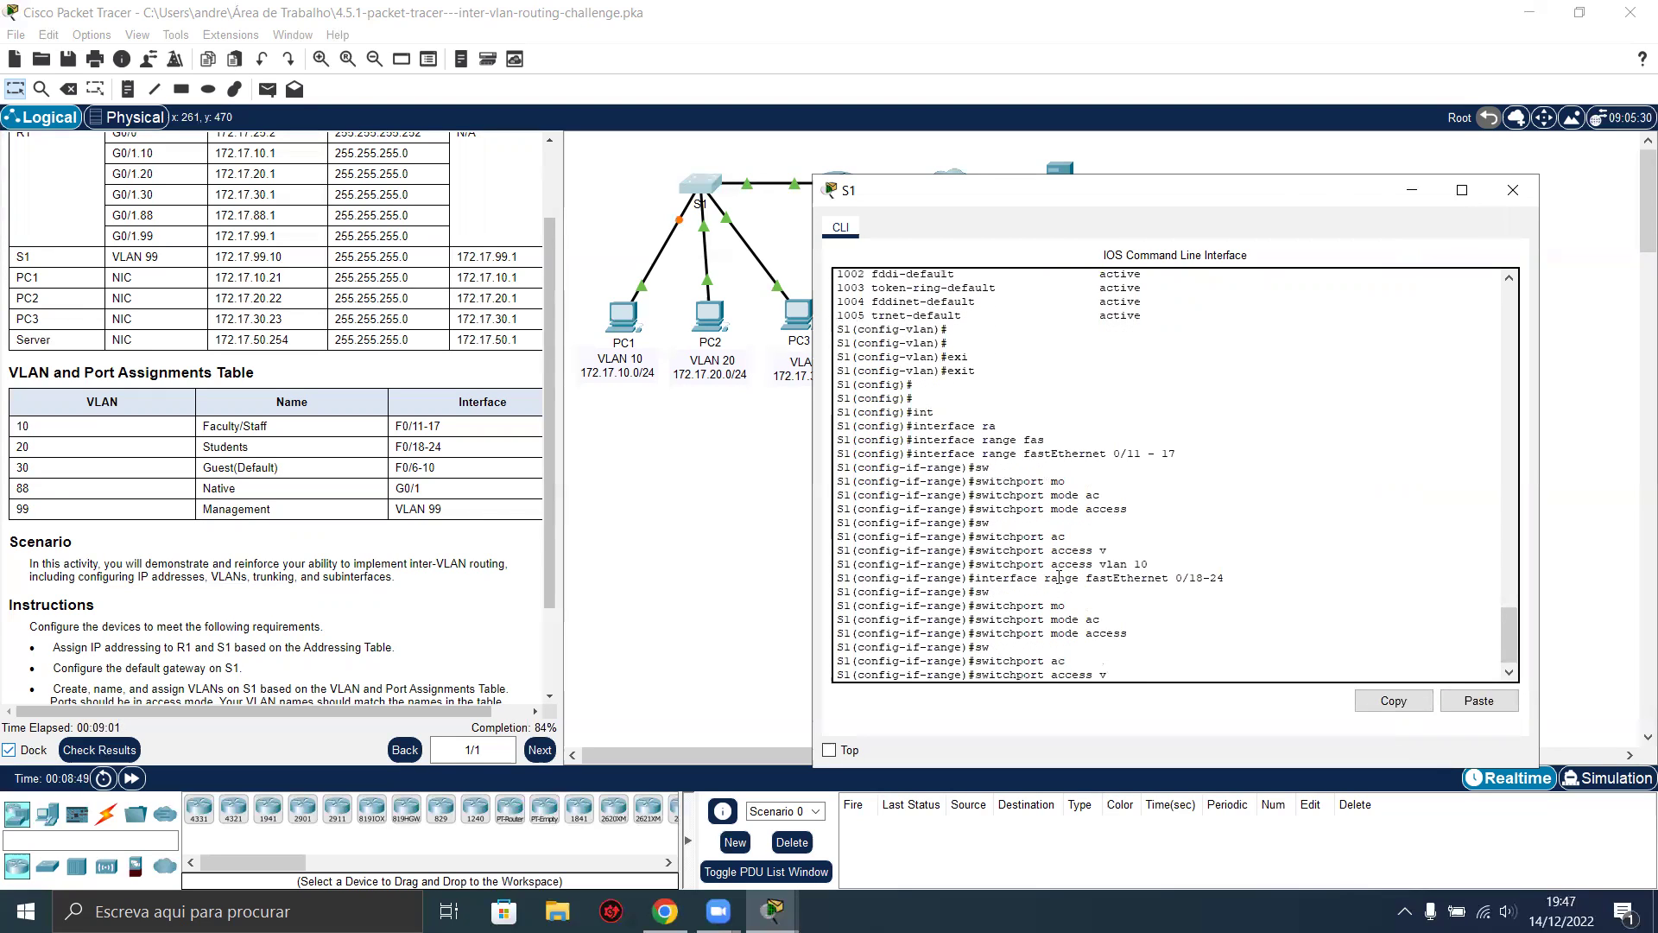
type("l")
key("Tab")
type("20")
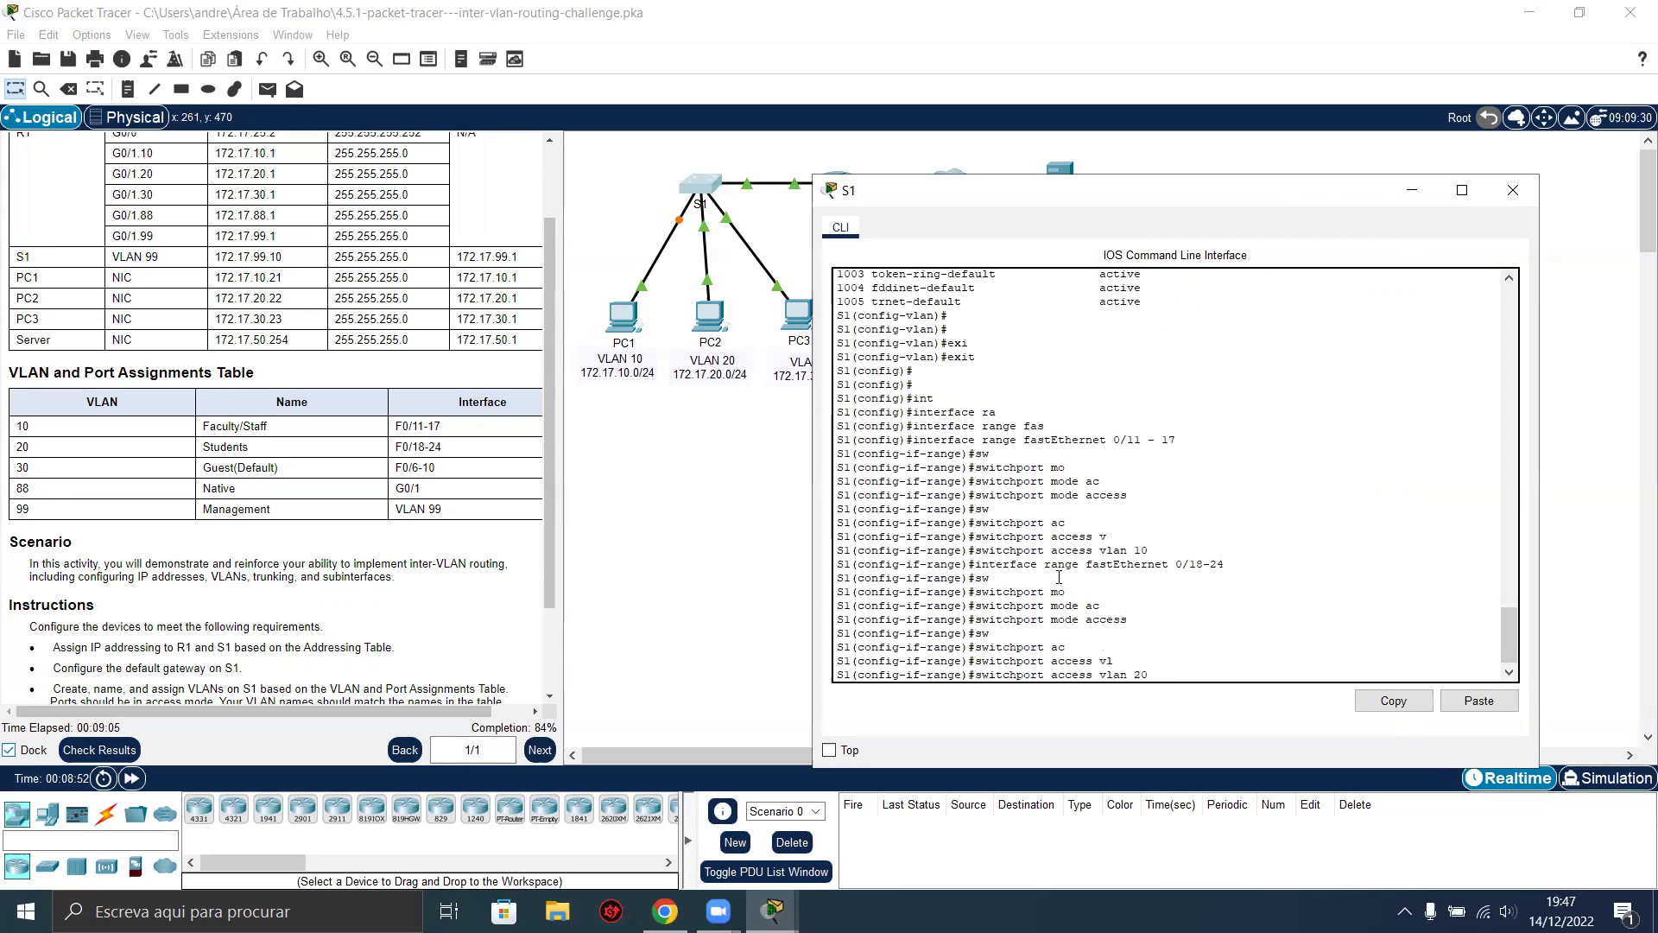
key("Return")
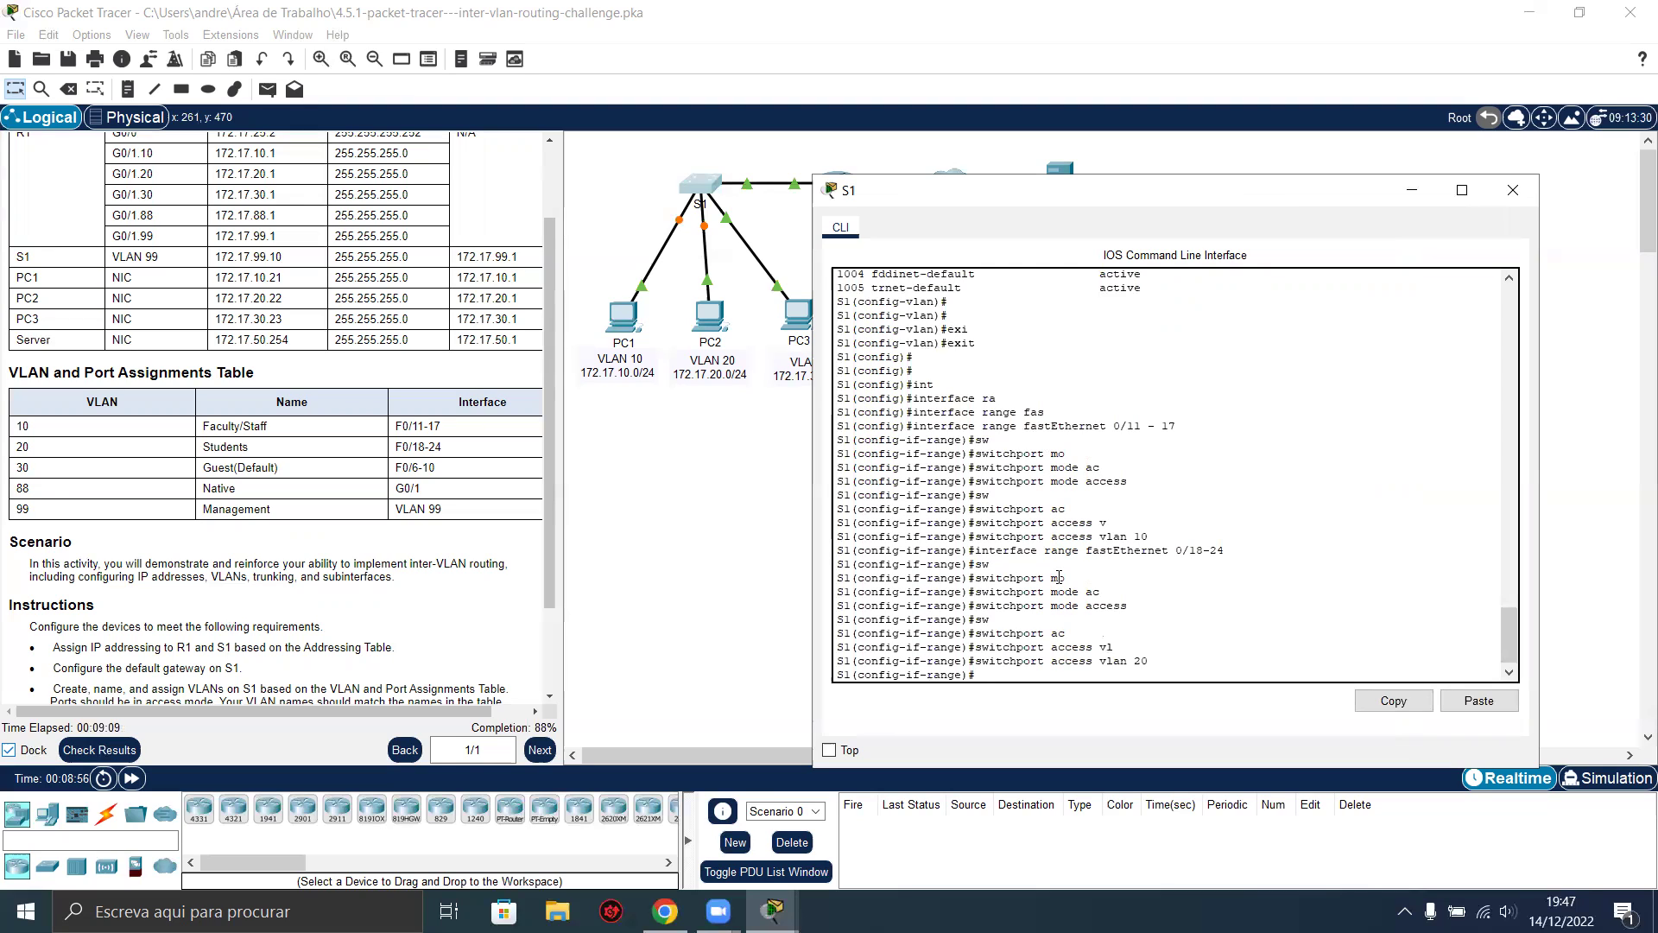
Switch to the interface range fastEthernet 0/6-10 and set its ports to access mode.
key("Up")
key("Up")
key("Up")
key("BackSpace")
key("BackSpace")
key("BackSpace")
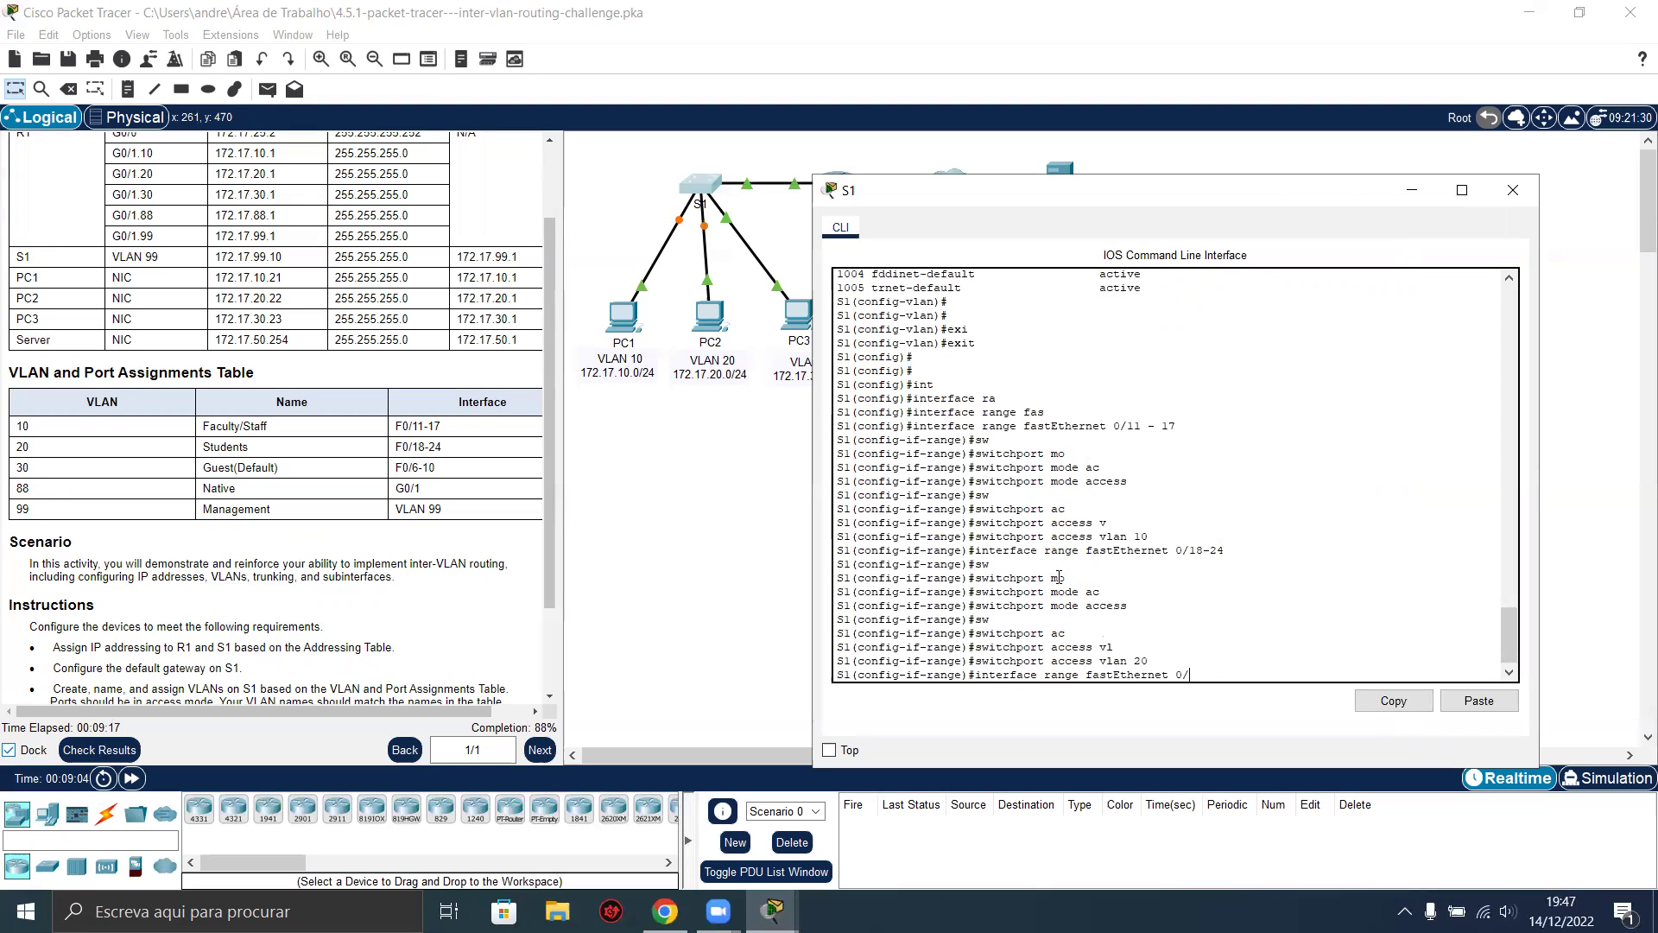
type("6-10")
key("Return")
type("sw")
key("Tab")
type("mo")
key("Tab")
type("ac")
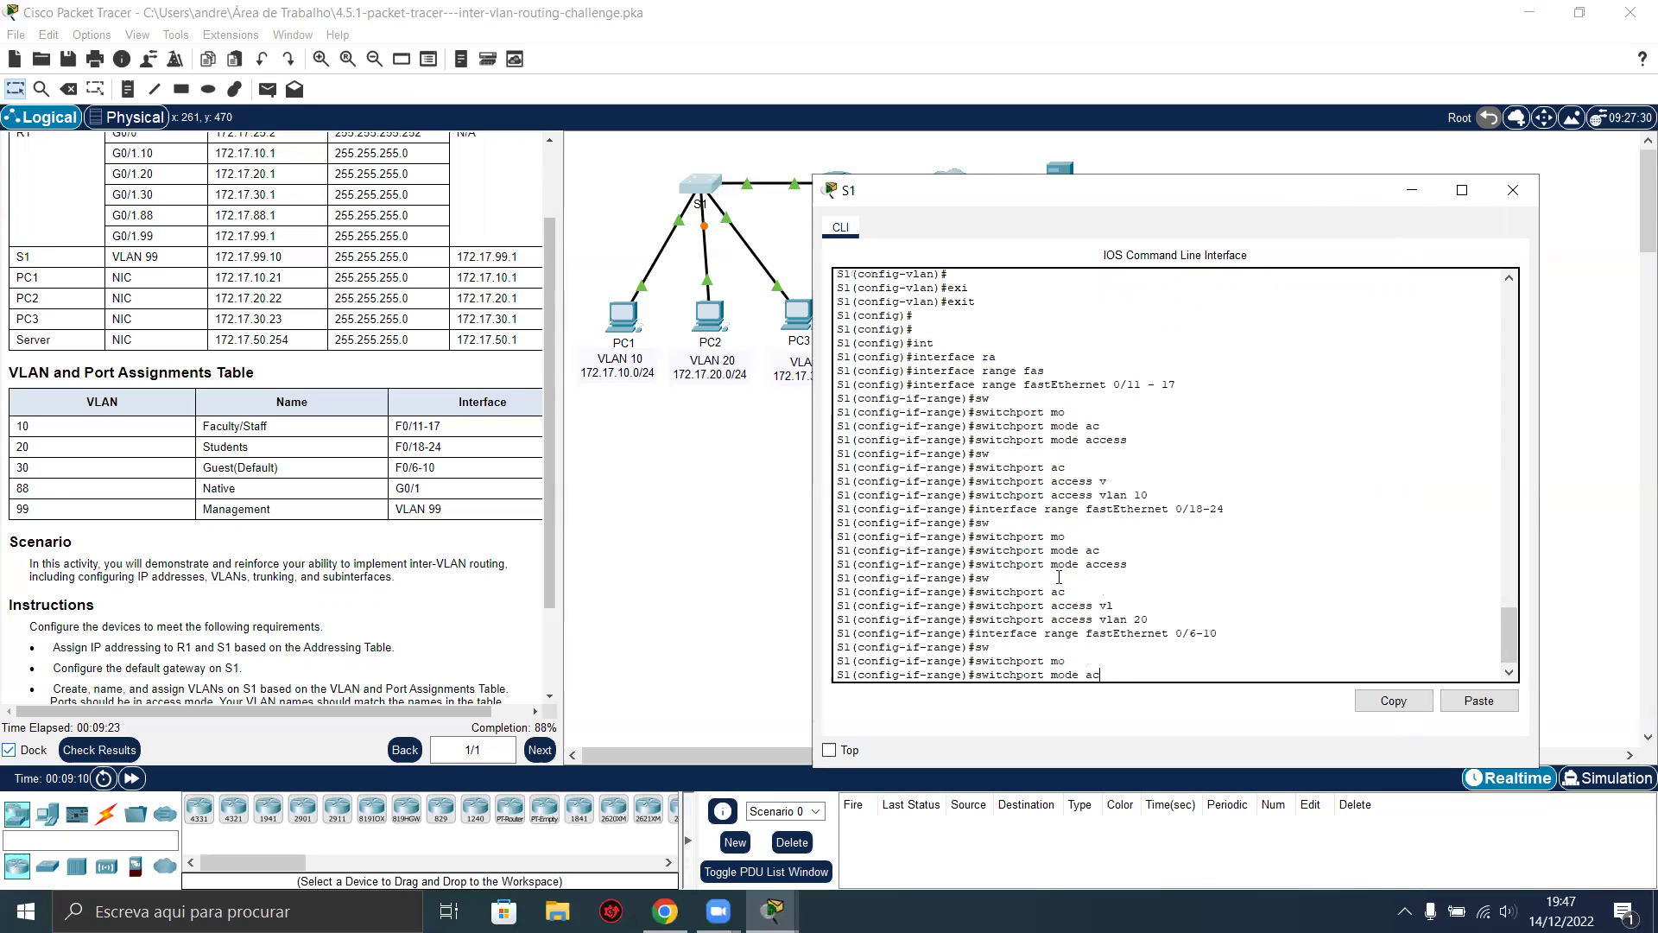
key("Tab")
key("Return")
Assign the fastEthernet 0/6-10 ports to access VLAN 30.
type("sw")
key("Tab")
type("ac")
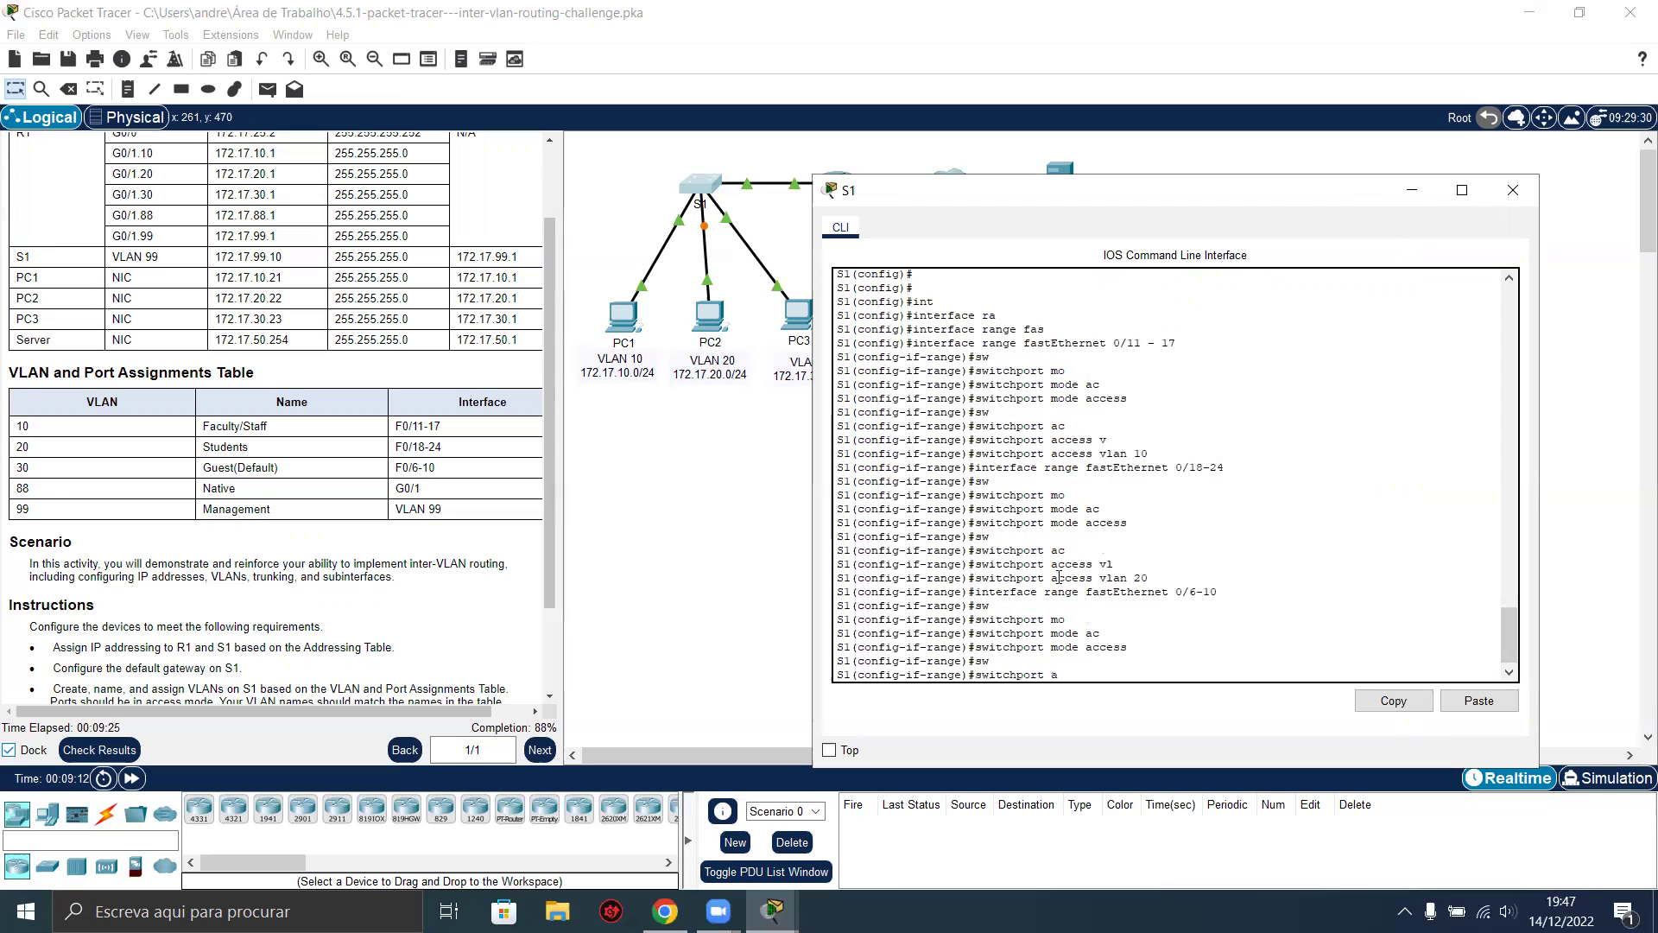
key("Tab")
type("v")
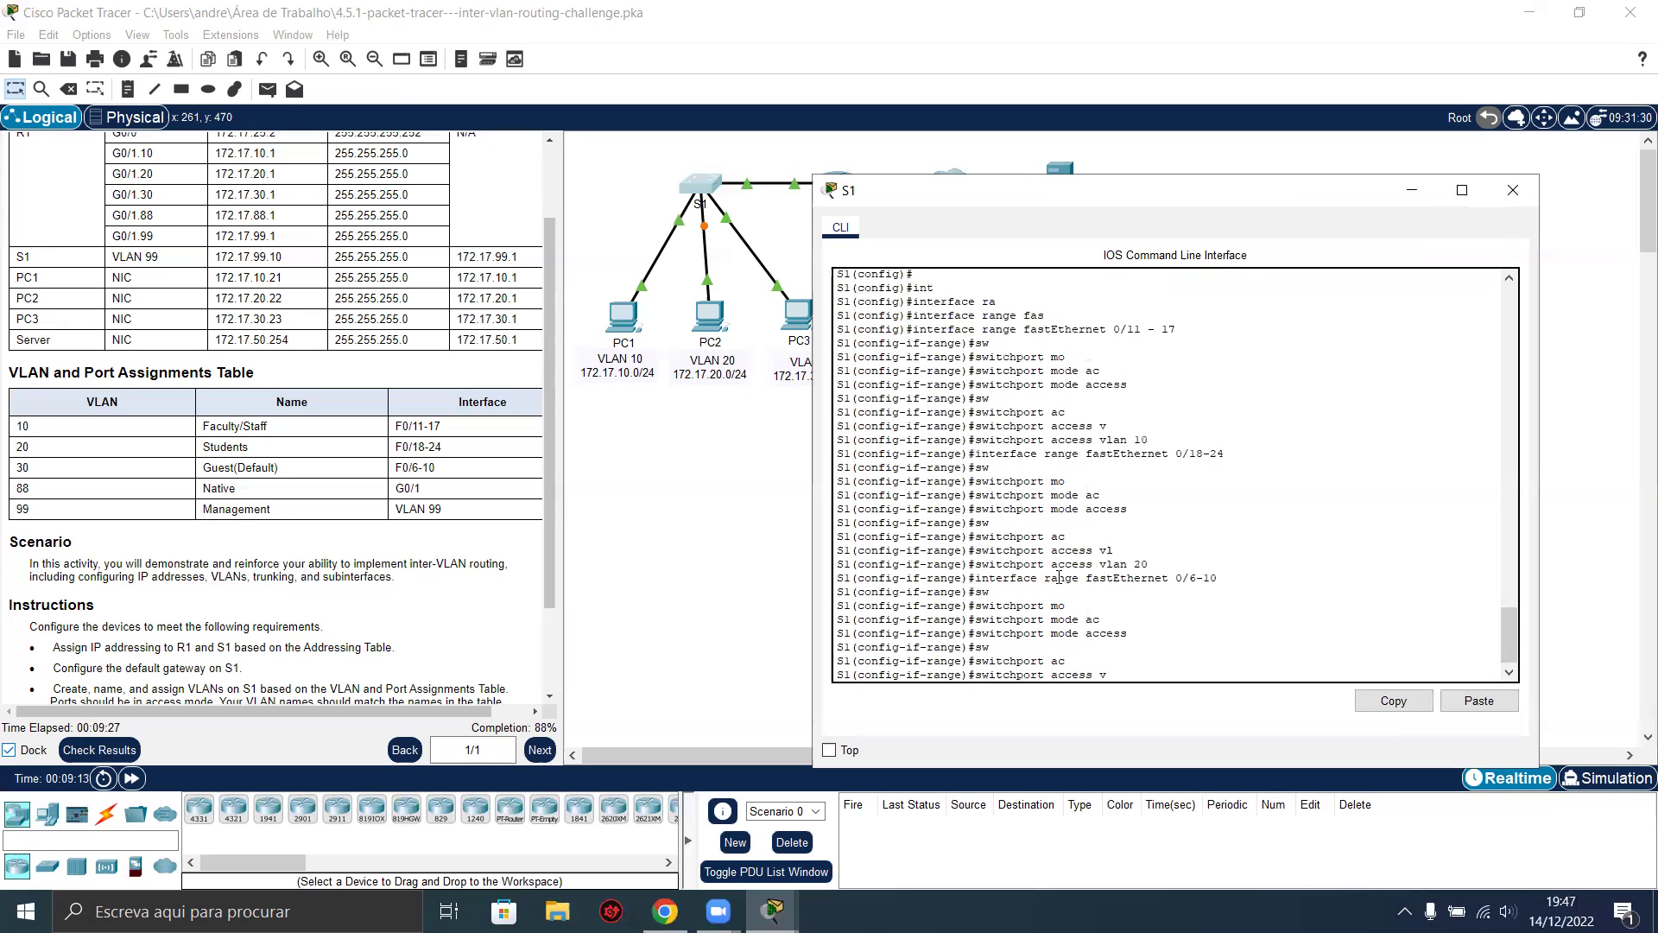
key("Tab")
type("30")
key("Return")
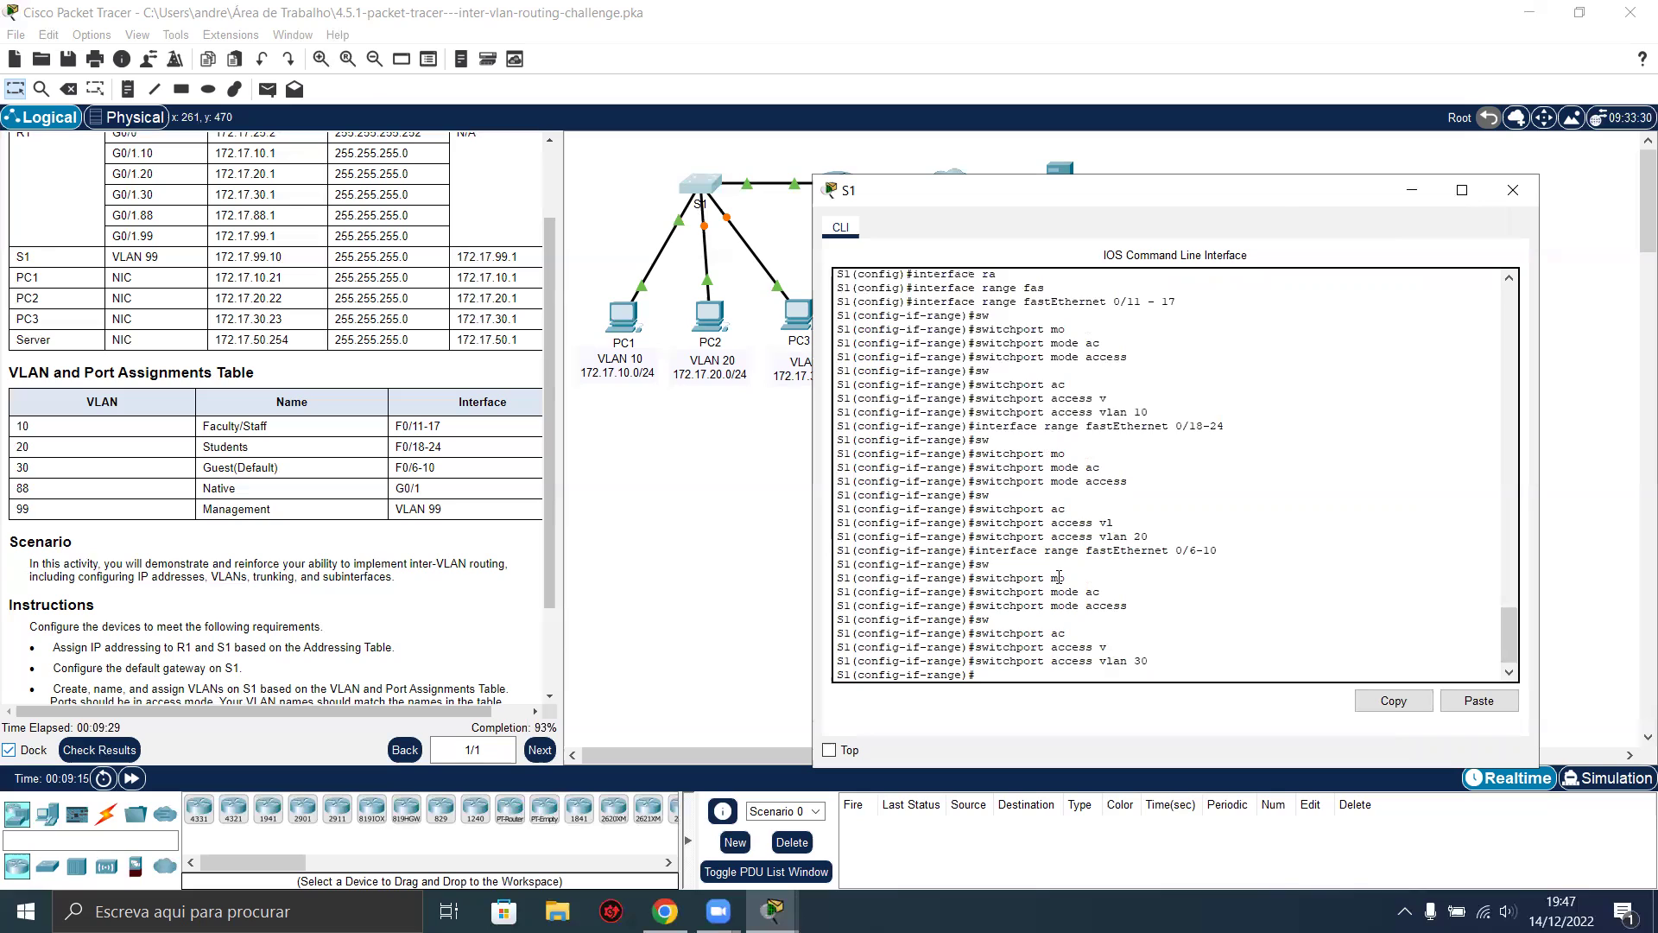
key("Return")
key("Return")
key("Return")
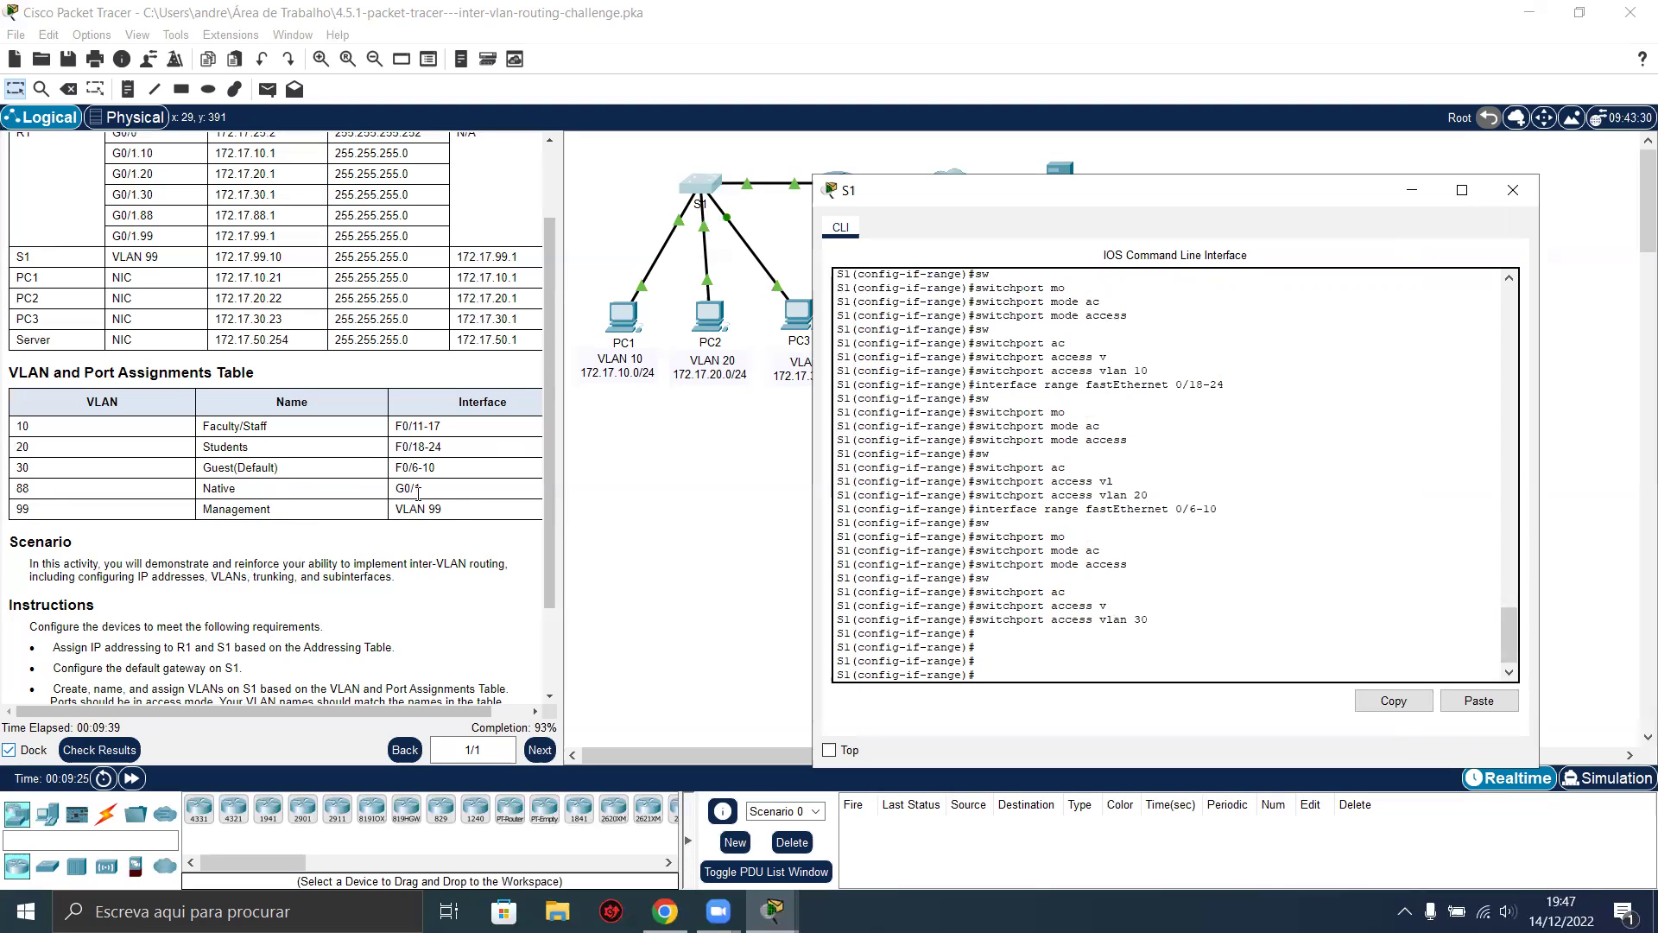
Check the instruction on trunking G0/1 and its native VLAN, and return to S1's CLI.
left_click(751, 192)
scroll(165, 666, "down", 2)
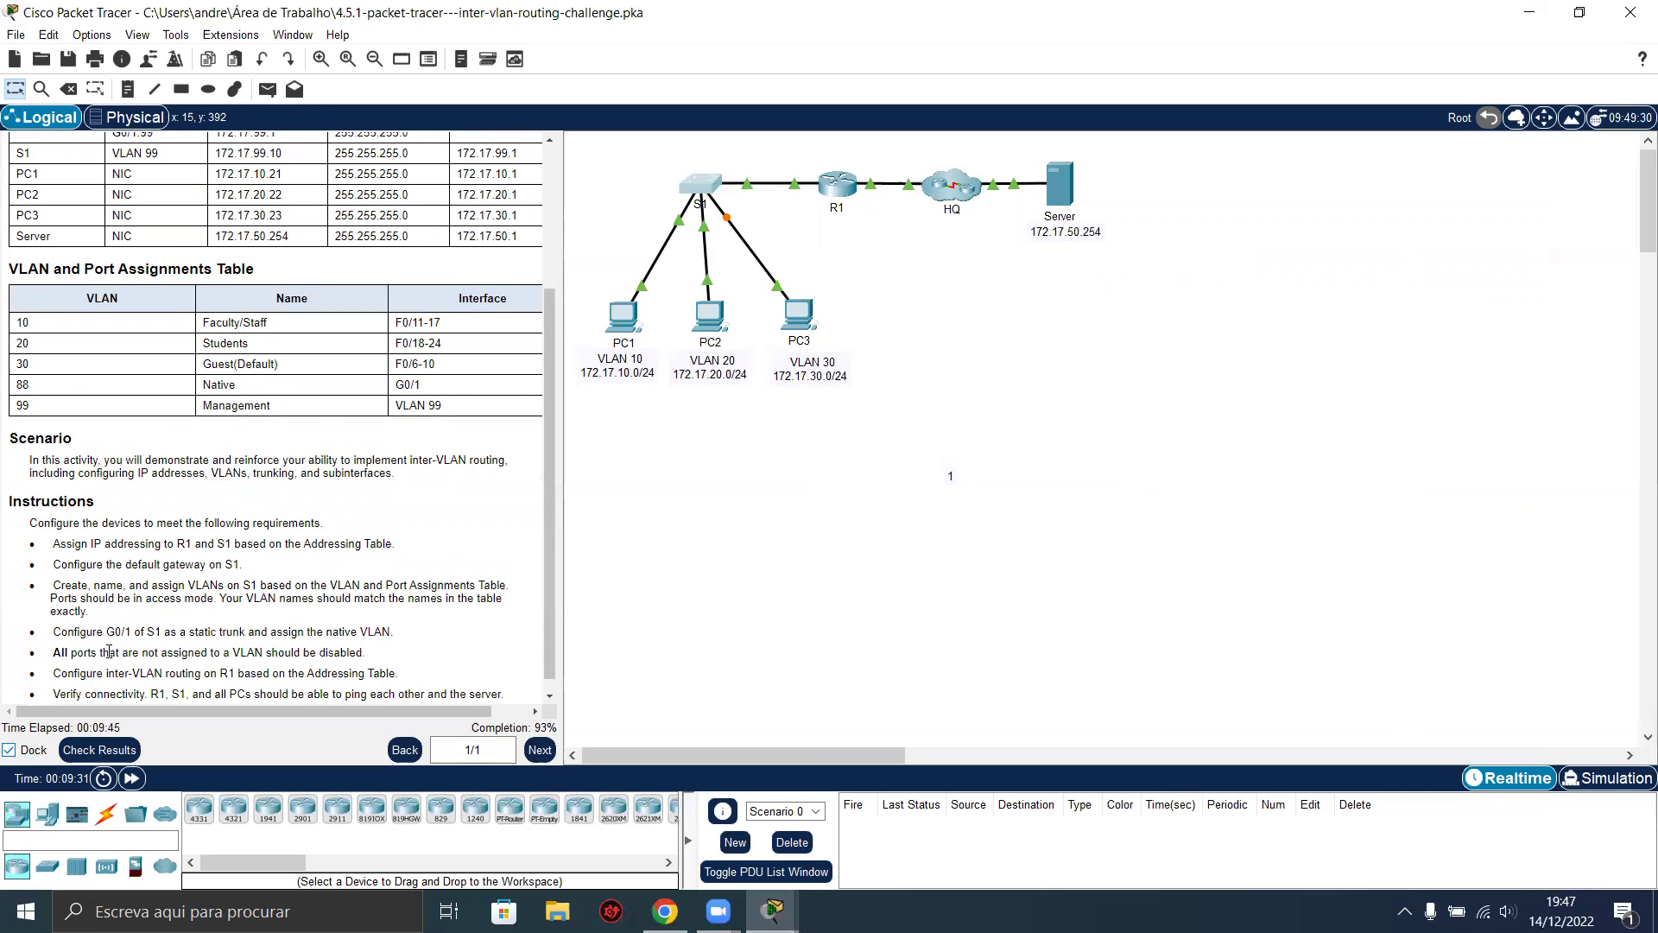
left_click_drag(75, 631, 166, 631)
left_click(166, 631)
scroll(558, 371, "up", 1)
left_click(695, 204)
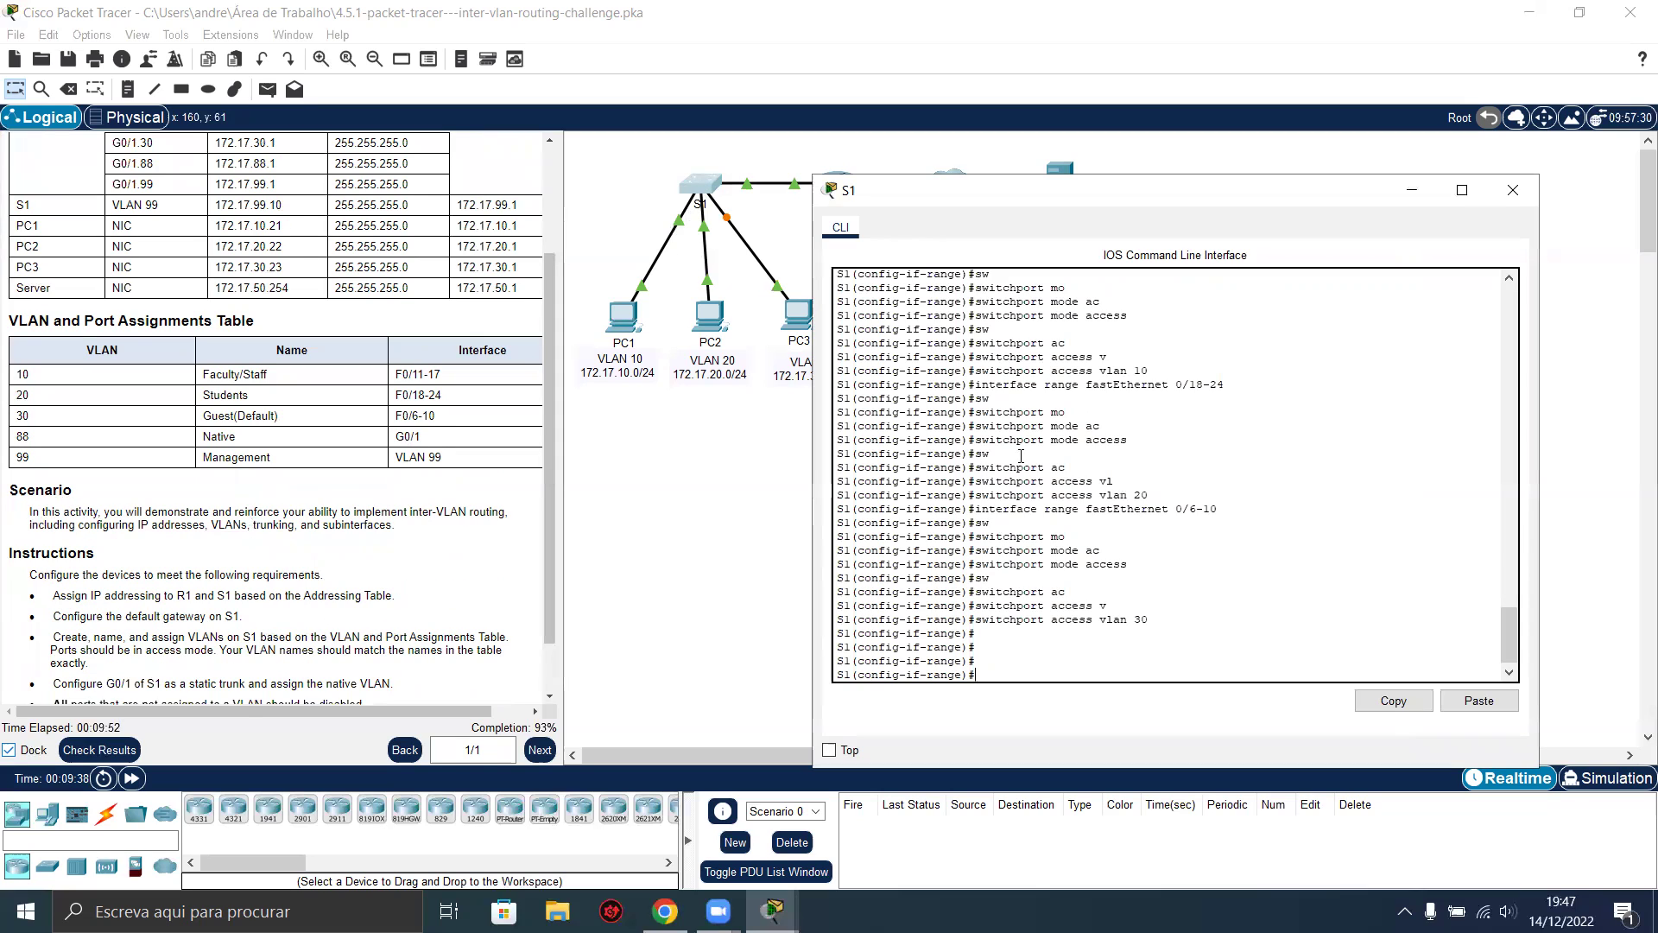
Leave the interface range and enter configuration of interface gigabitEthernet 0/1 on S1.
type("exi")
key("Tab")
key("Return")
type("int")
key("Tab")
type("gi")
key("Tab")
type("0/1")
key("Return")
Set gigabitEthernet 0/1 to static trunk mode.
type("s")
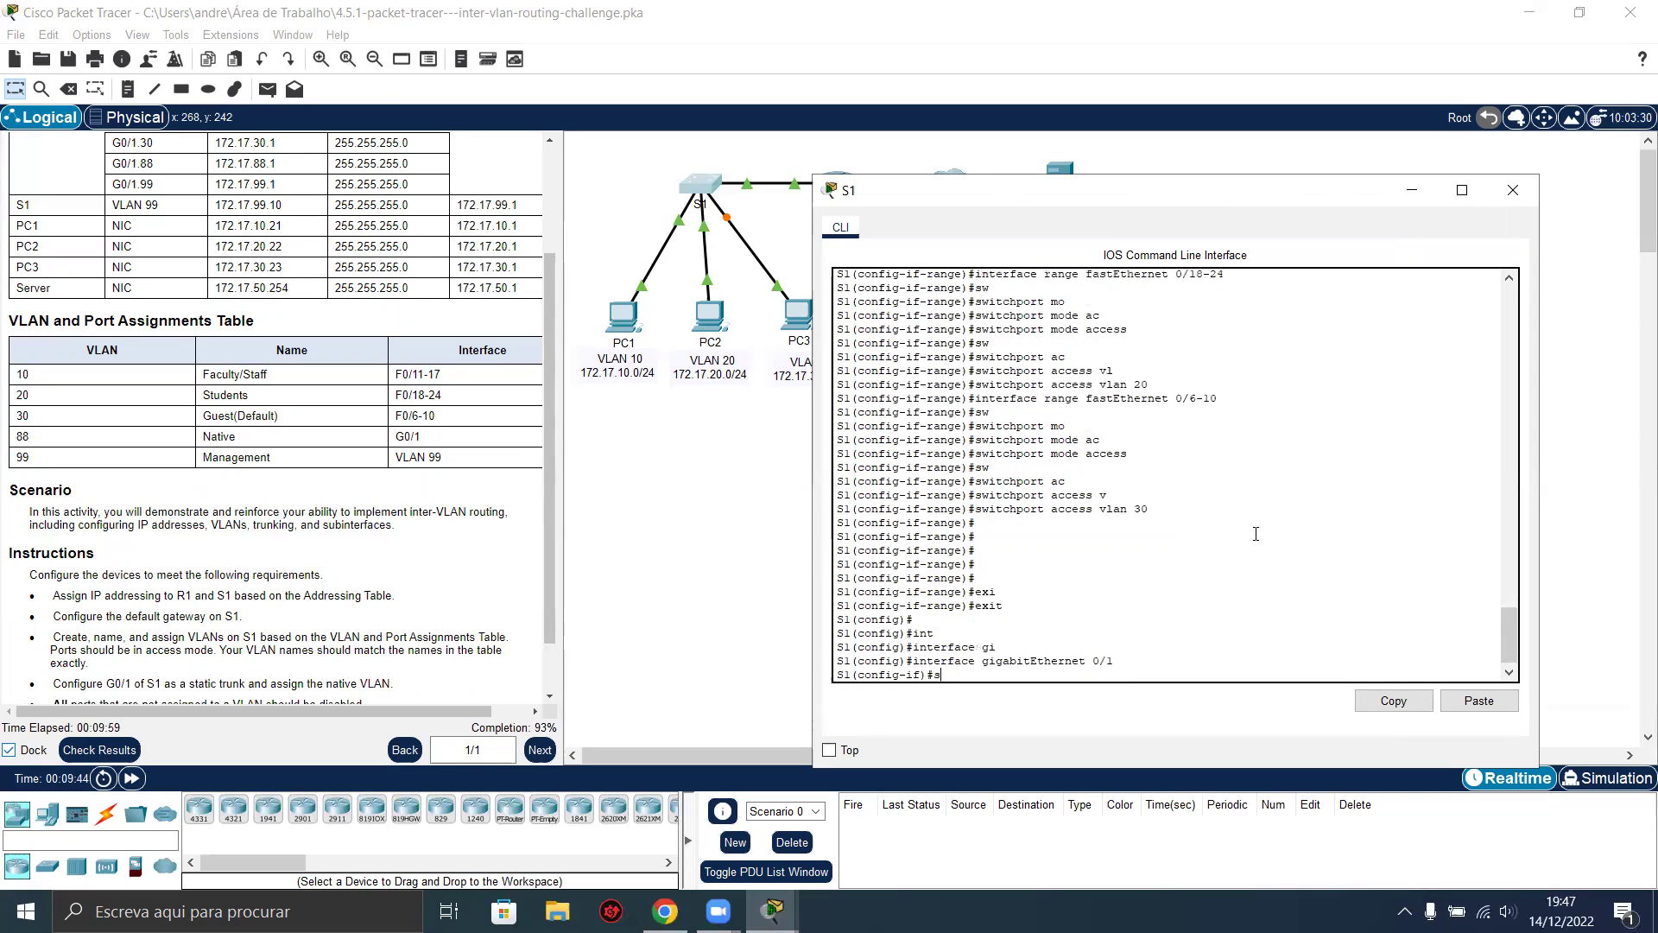
type("w")
key("Tab")
type(",o")
key("Tab")
key("BackSpace")
key("BackSpace")
type("mode tr")
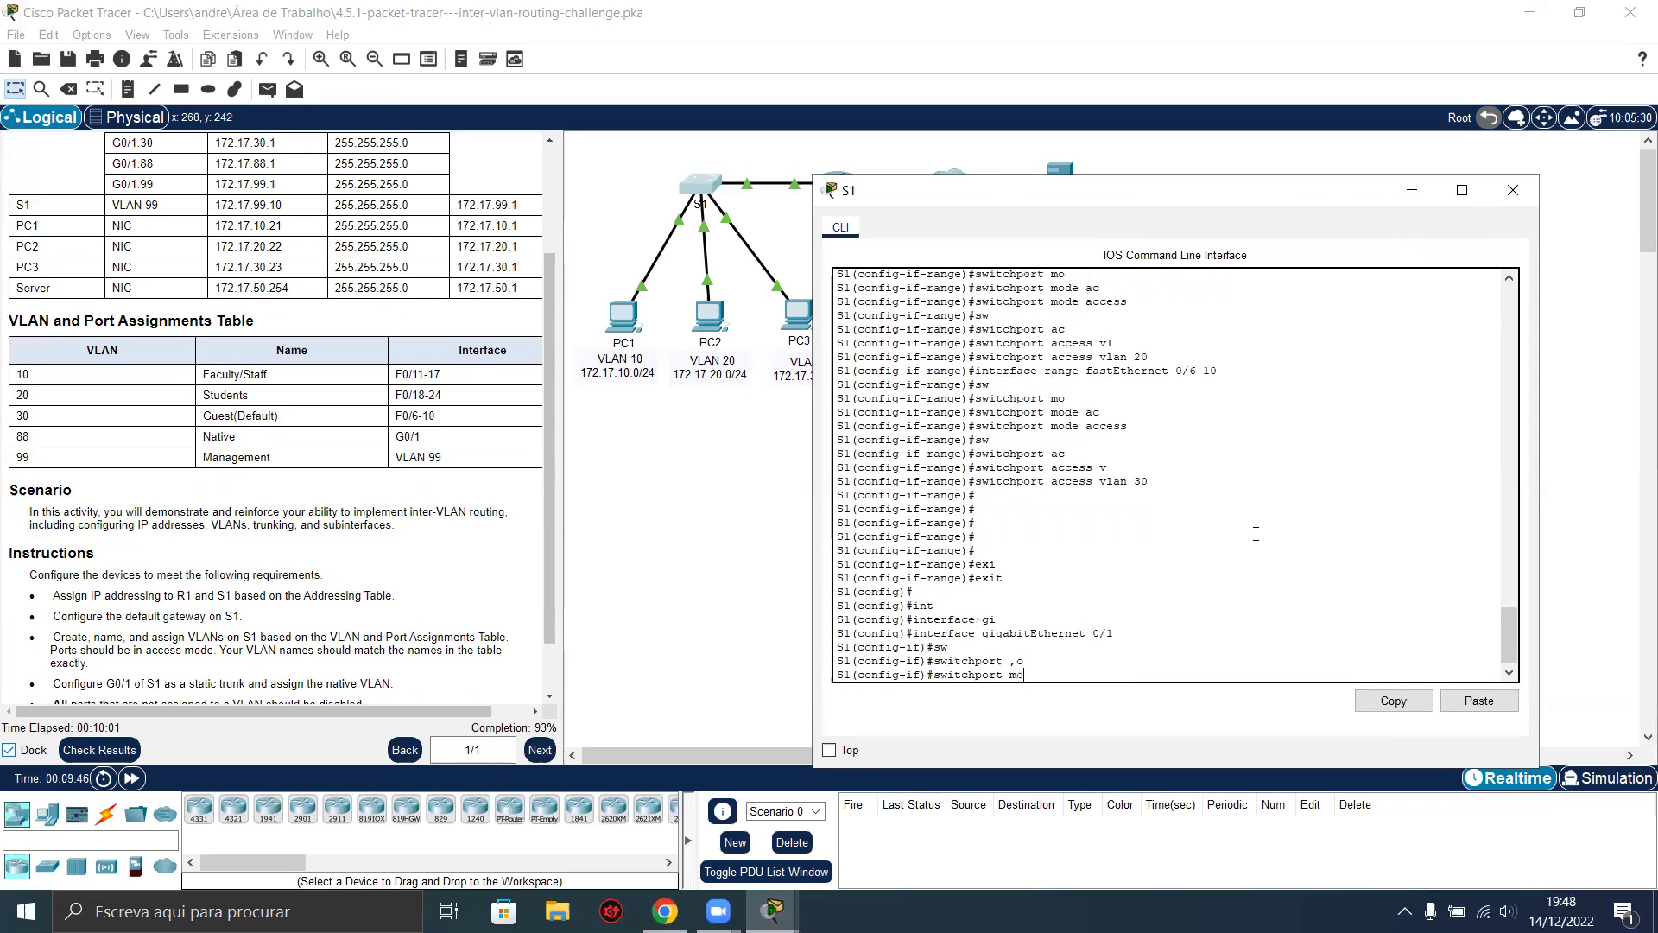
key("Tab")
type("tru")
key("Tab")
key("Return")
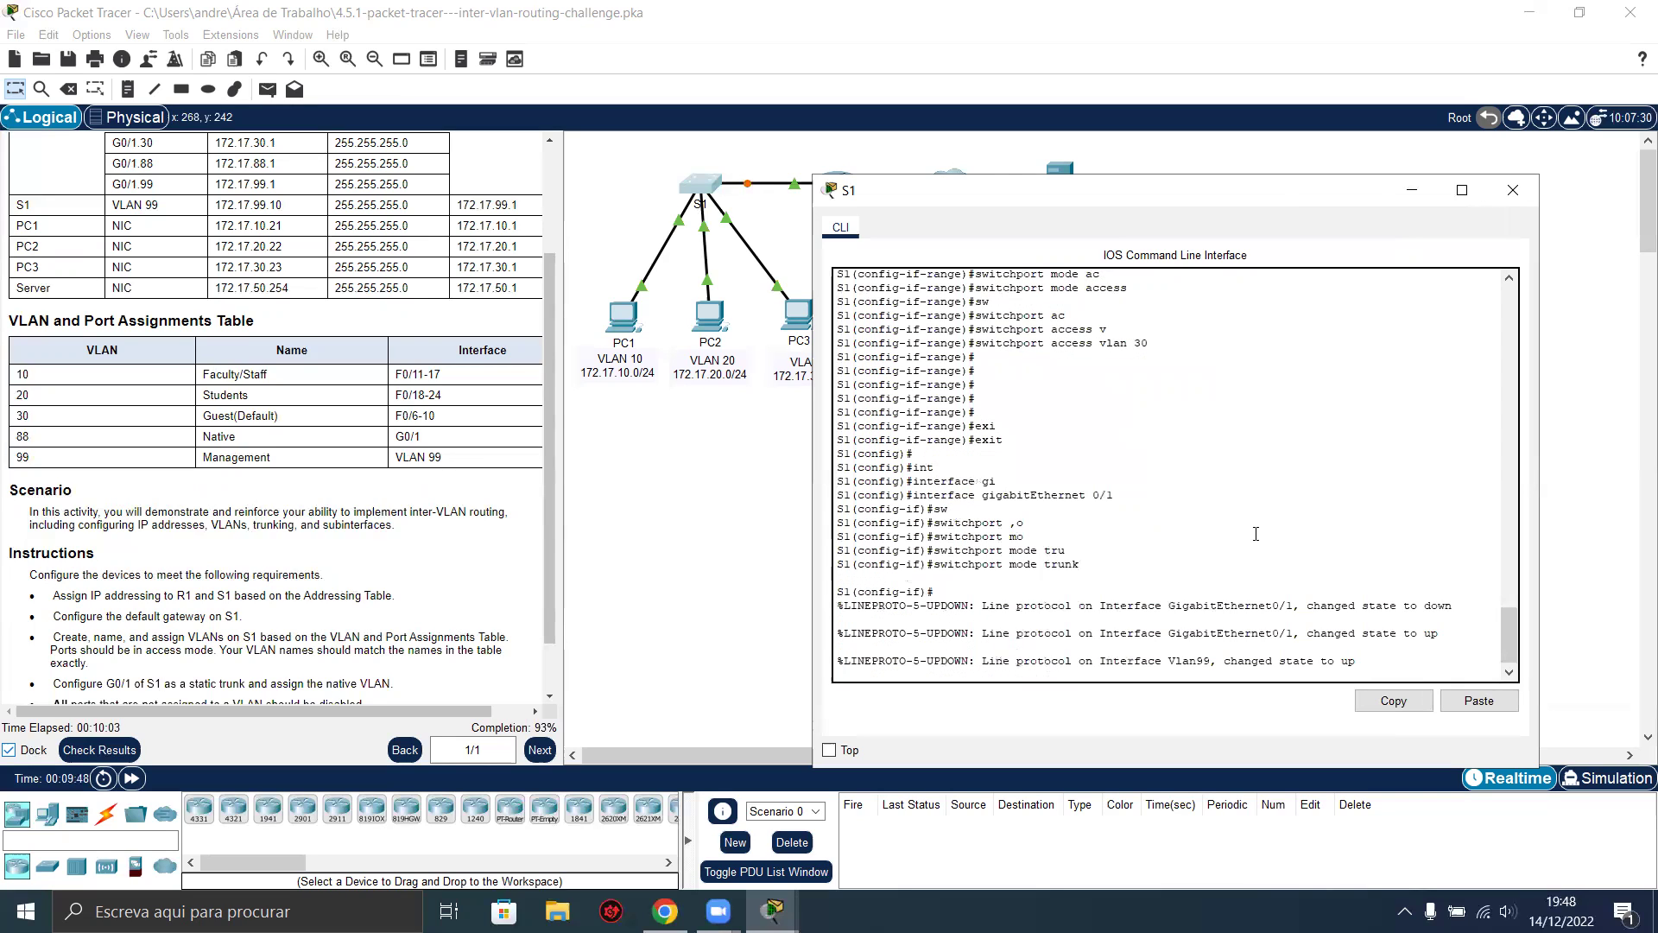
Assign VLAN 88 as the native VLAN of the gigabitEthernet 0/1 trunk.
key("Return")
key("Return")
key("Return")
type("sw")
key("Tab")
type("tru")
key("Tab")
type("na")
key("Tab")
type("v")
key("Tab")
type("88")
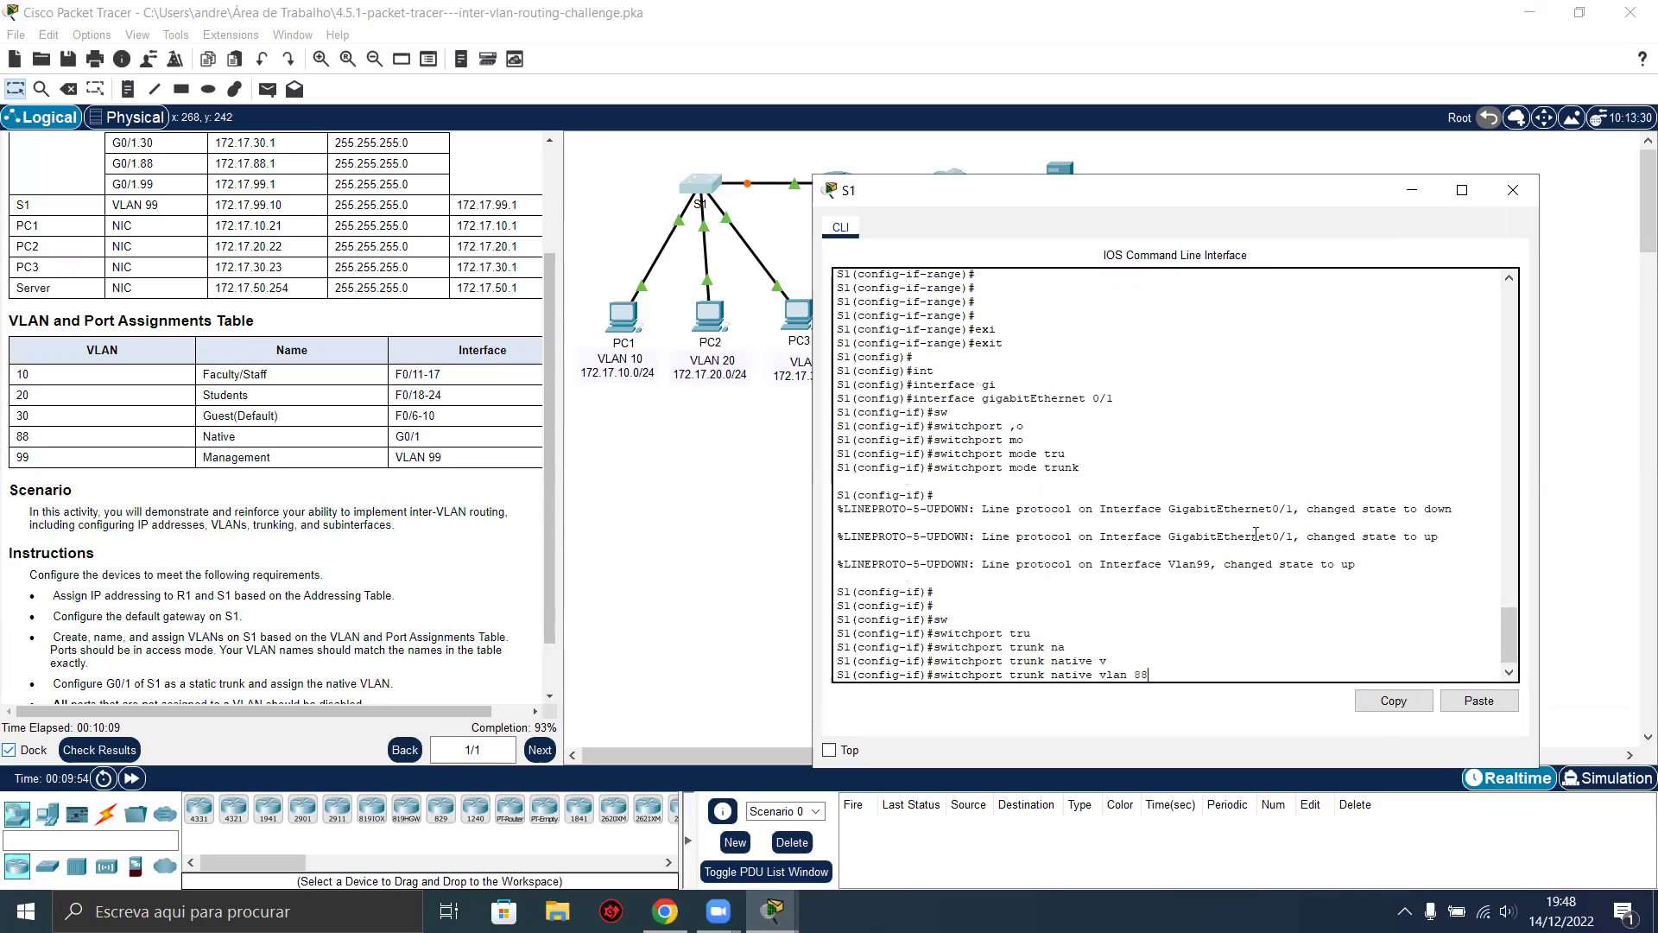
key("Return")
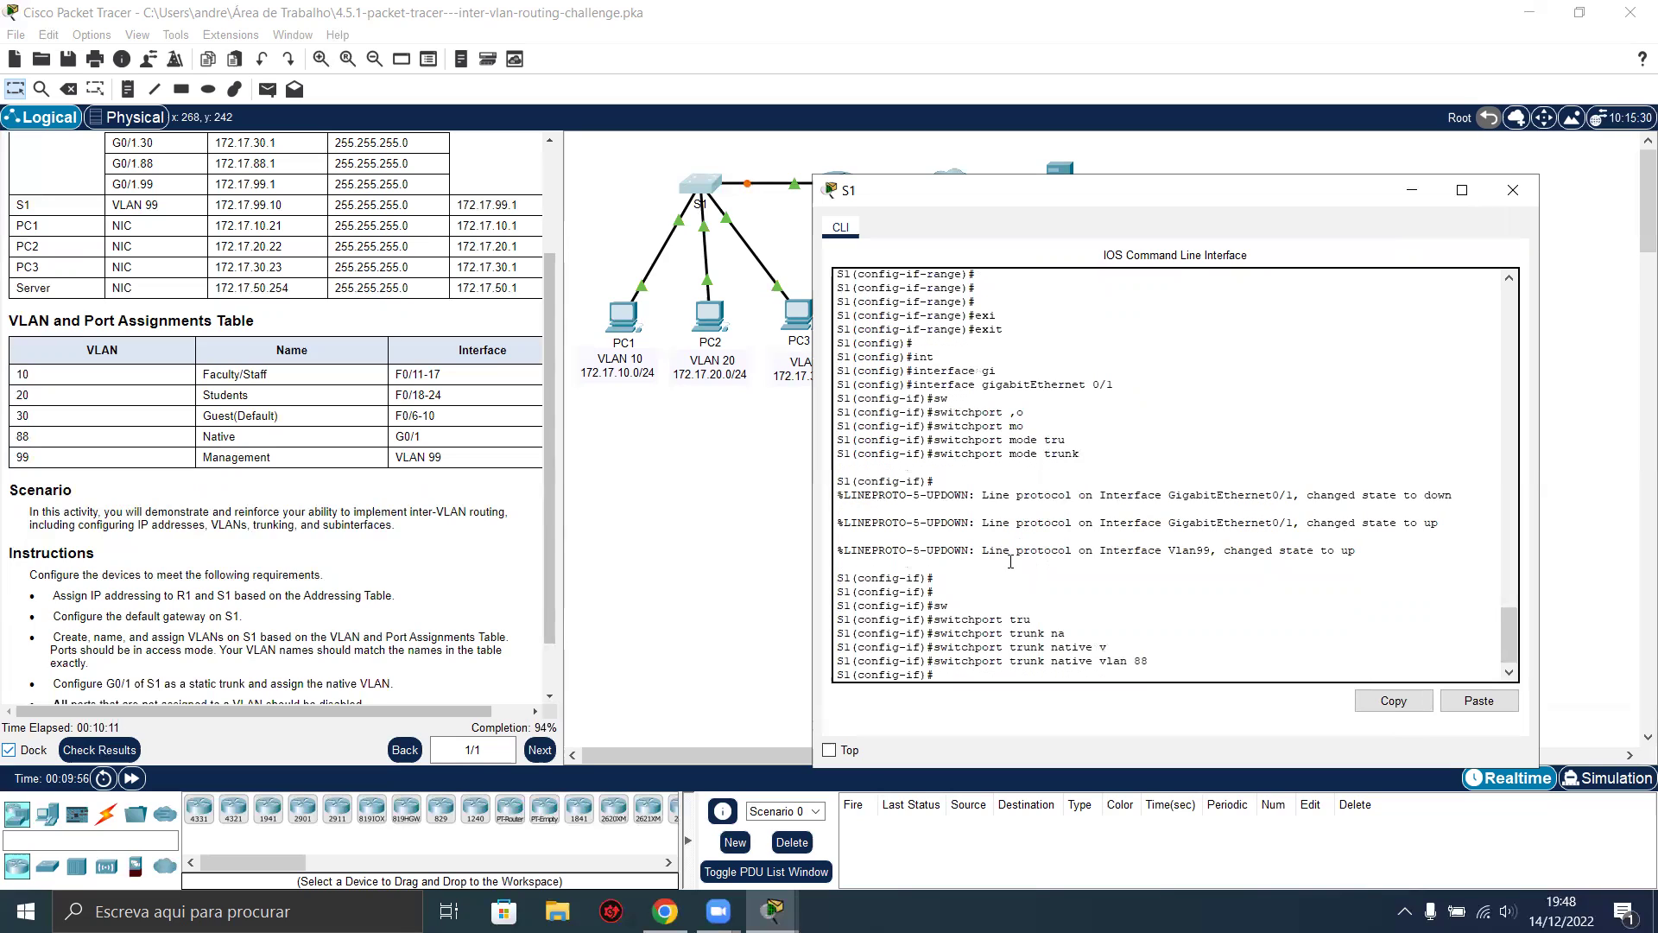
Check the instruction on disabling ports without a VLAN, and return S1 to global configuration mode.
scroll(336, 596, "down", 1)
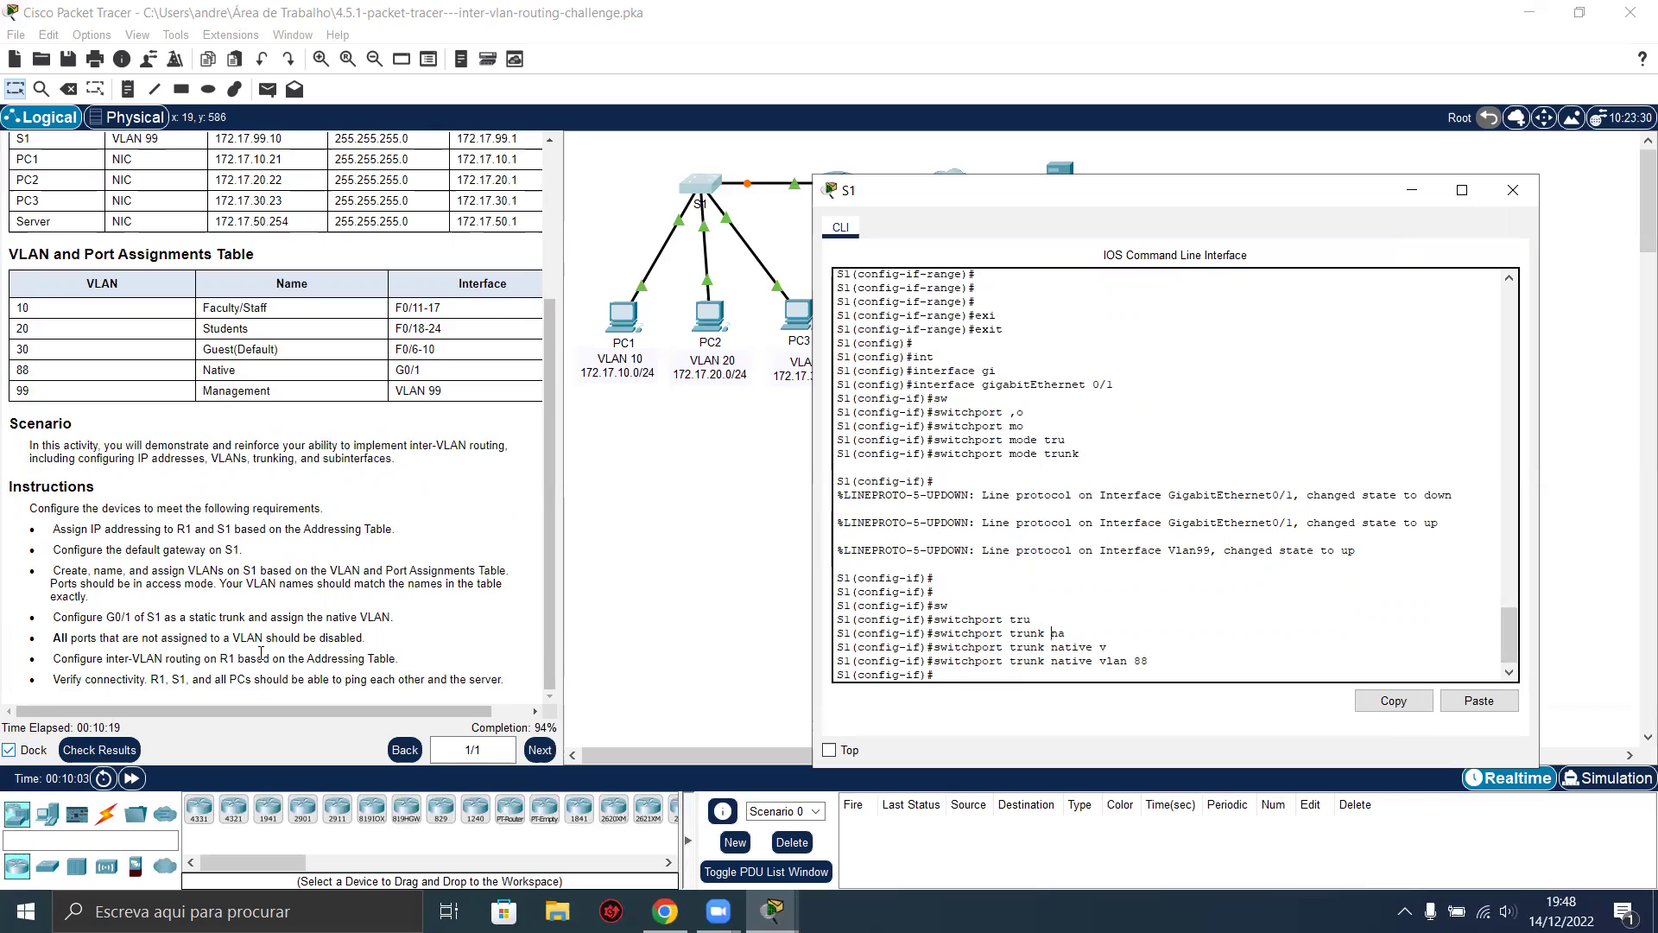
scroll(328, 655, "up", 3)
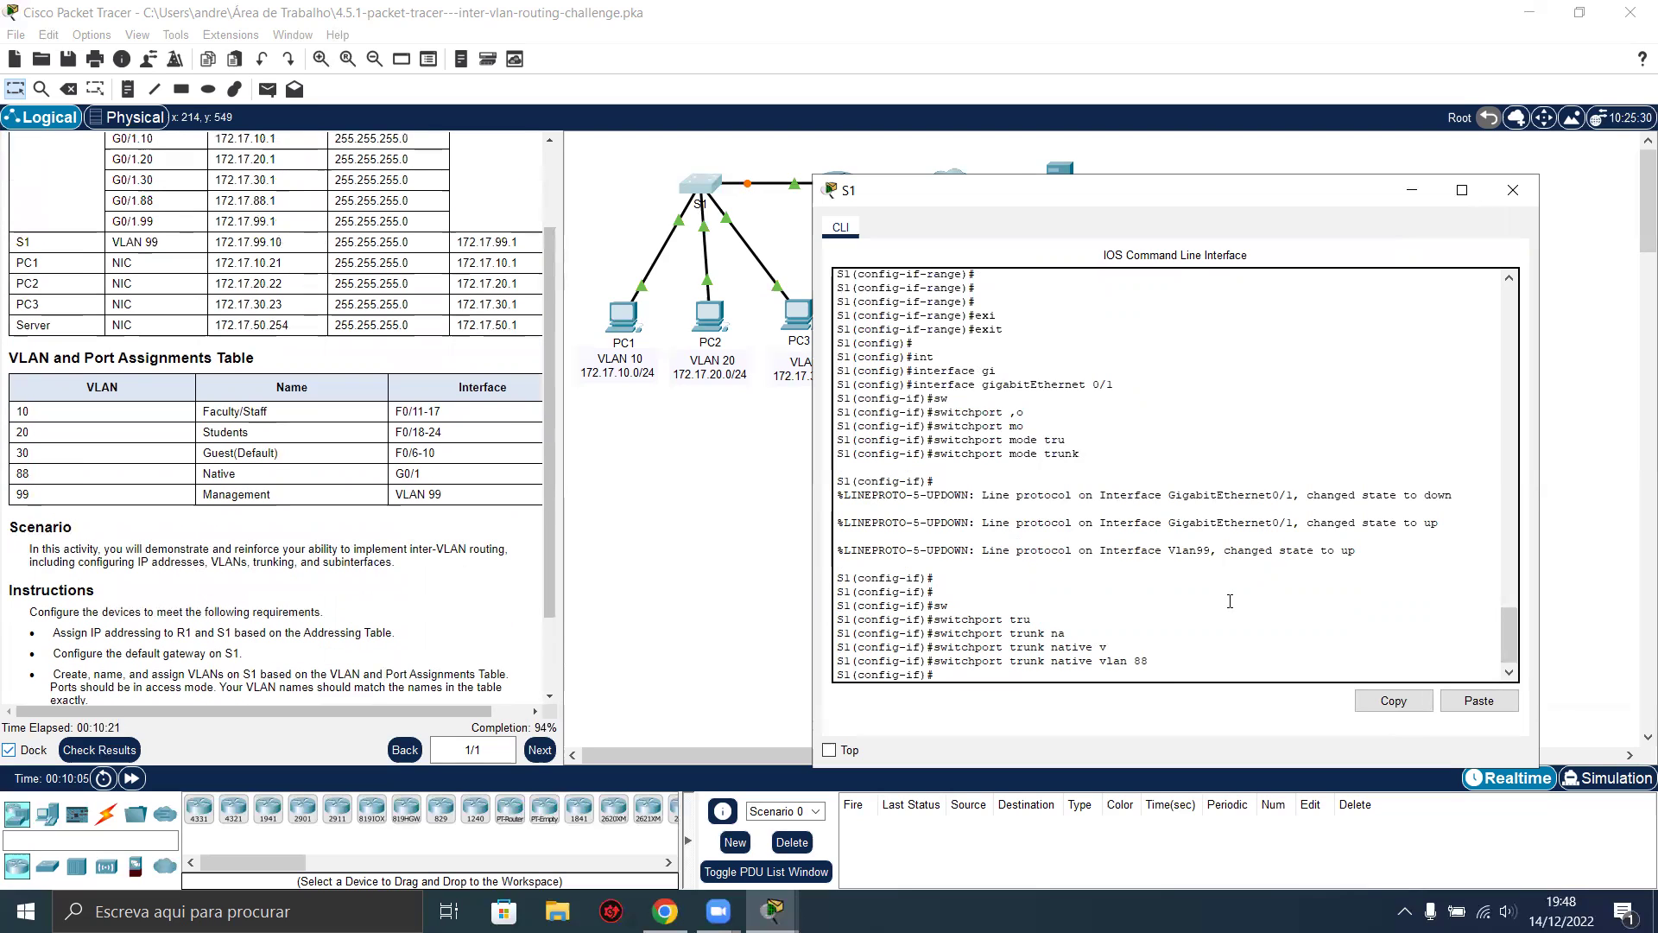
key("Return")
key("Return")
type("exi")
key("Tab")
key("Return")
key("Return")
key("Return")
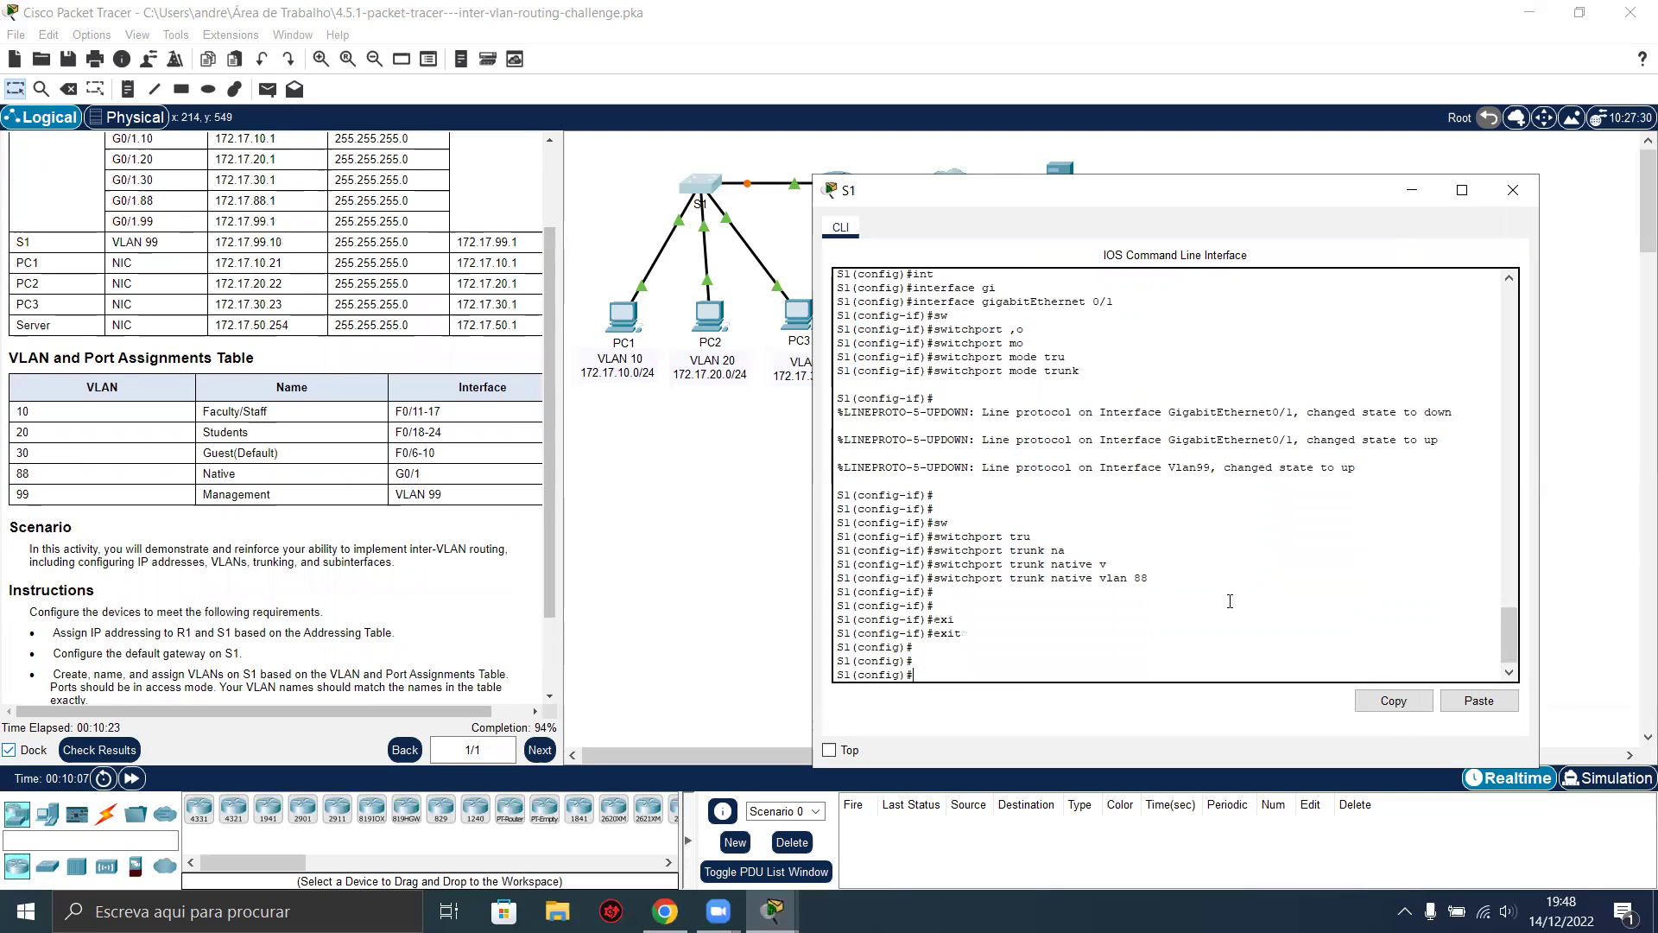
Enter interface range configuration for the unassigned ports fastEthernet 0/1 - 5 on S1.
type("int")
key("Tab")
type("r")
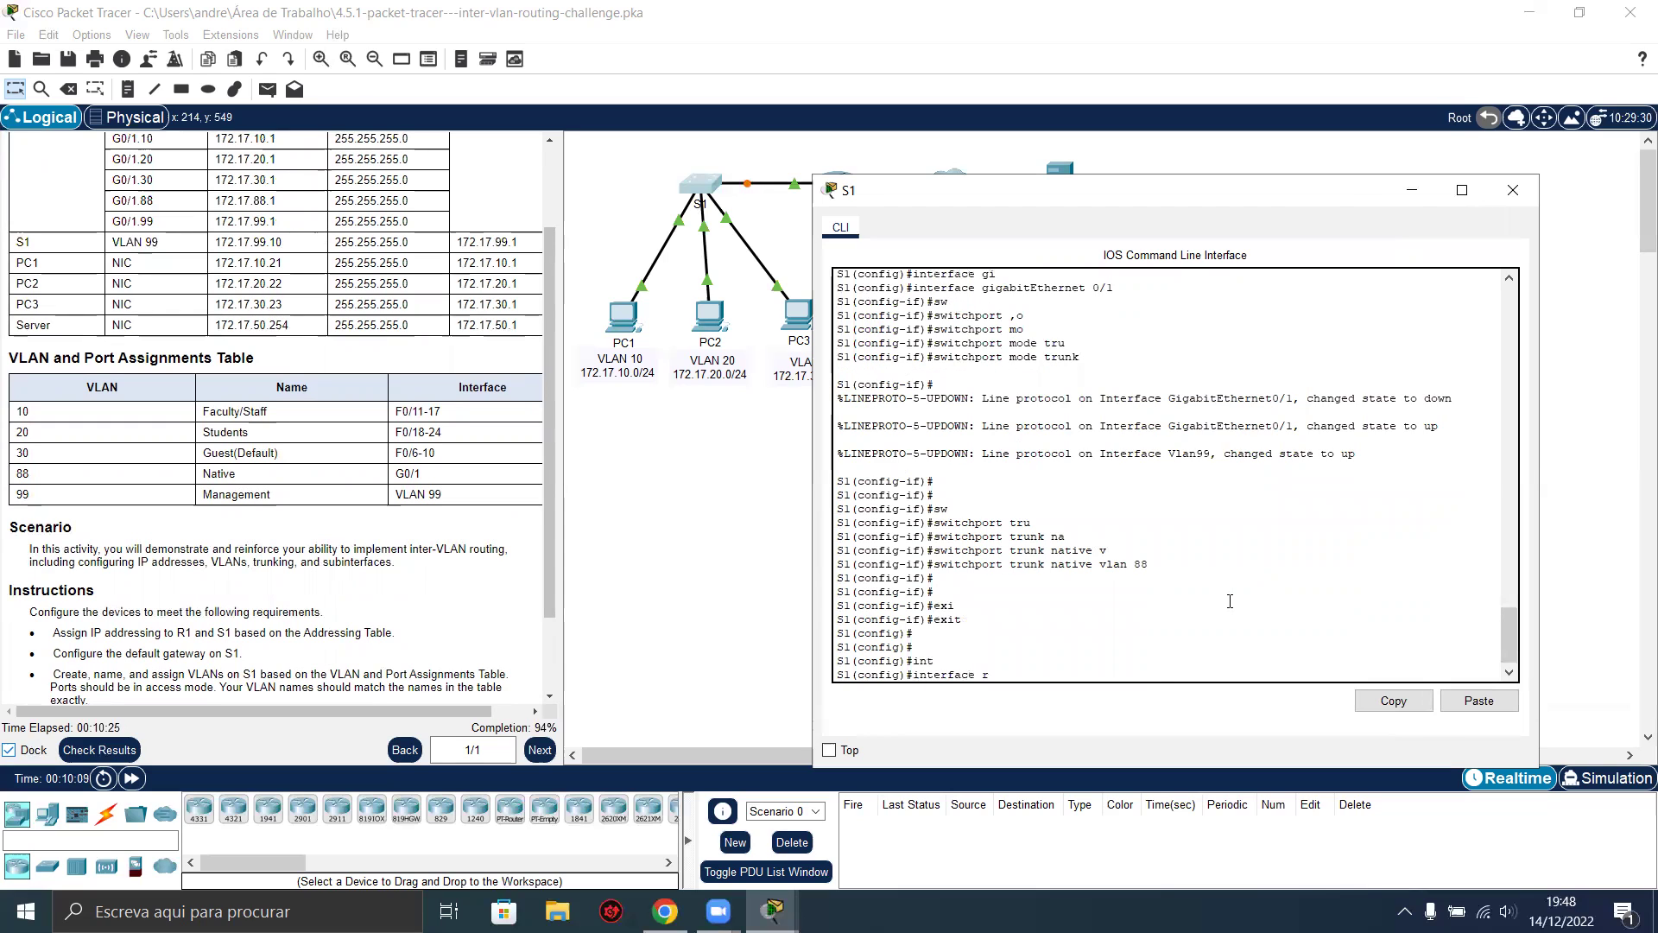
type("a")
key("Tab")
type("fas")
key("Tab")
type("0/")
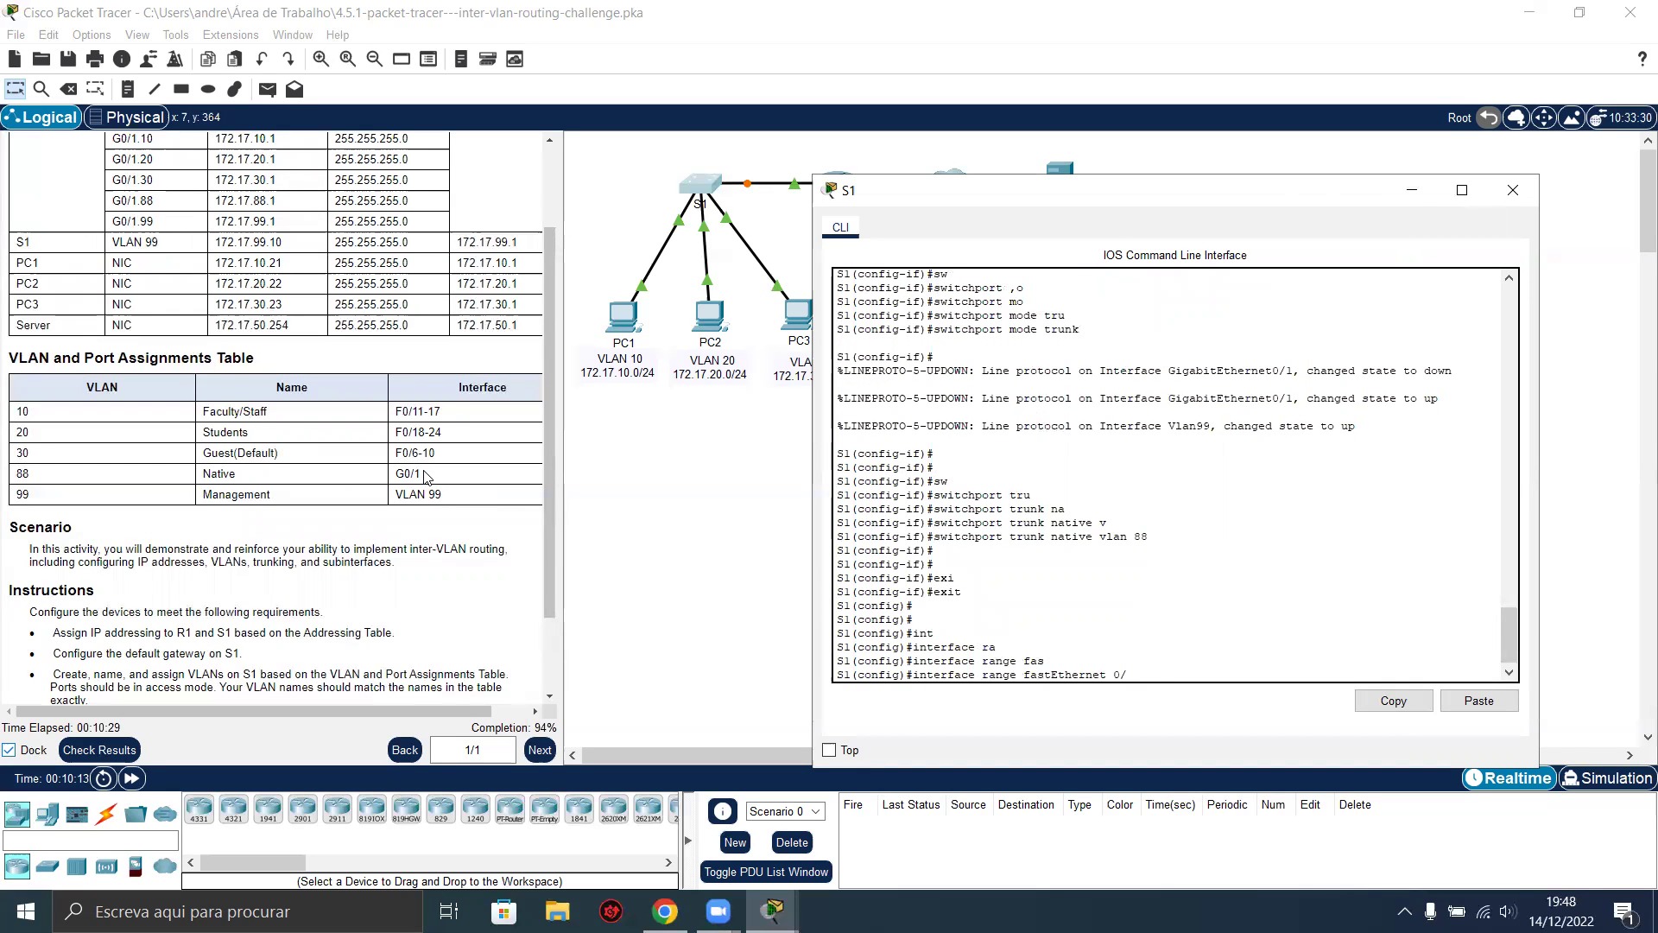
type("1 - 5")
key("Return")
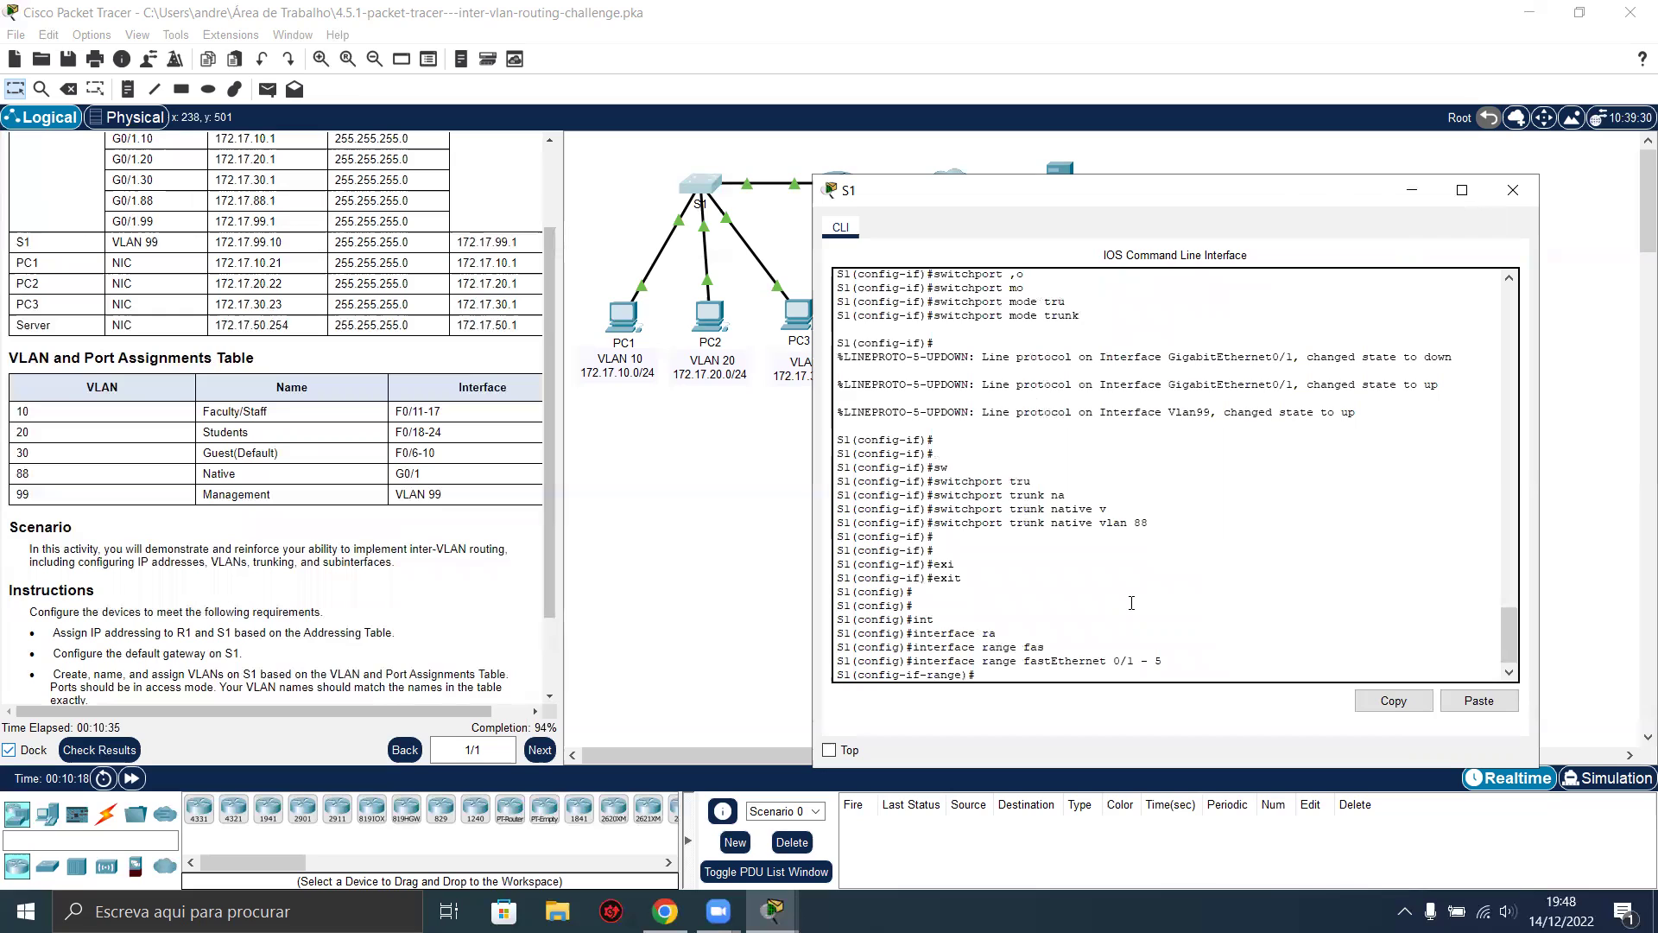
Shut down the fastEthernet 0/1 - 5 port range on S1 and return to global configuration mode.
type("shu")
key("Tab")
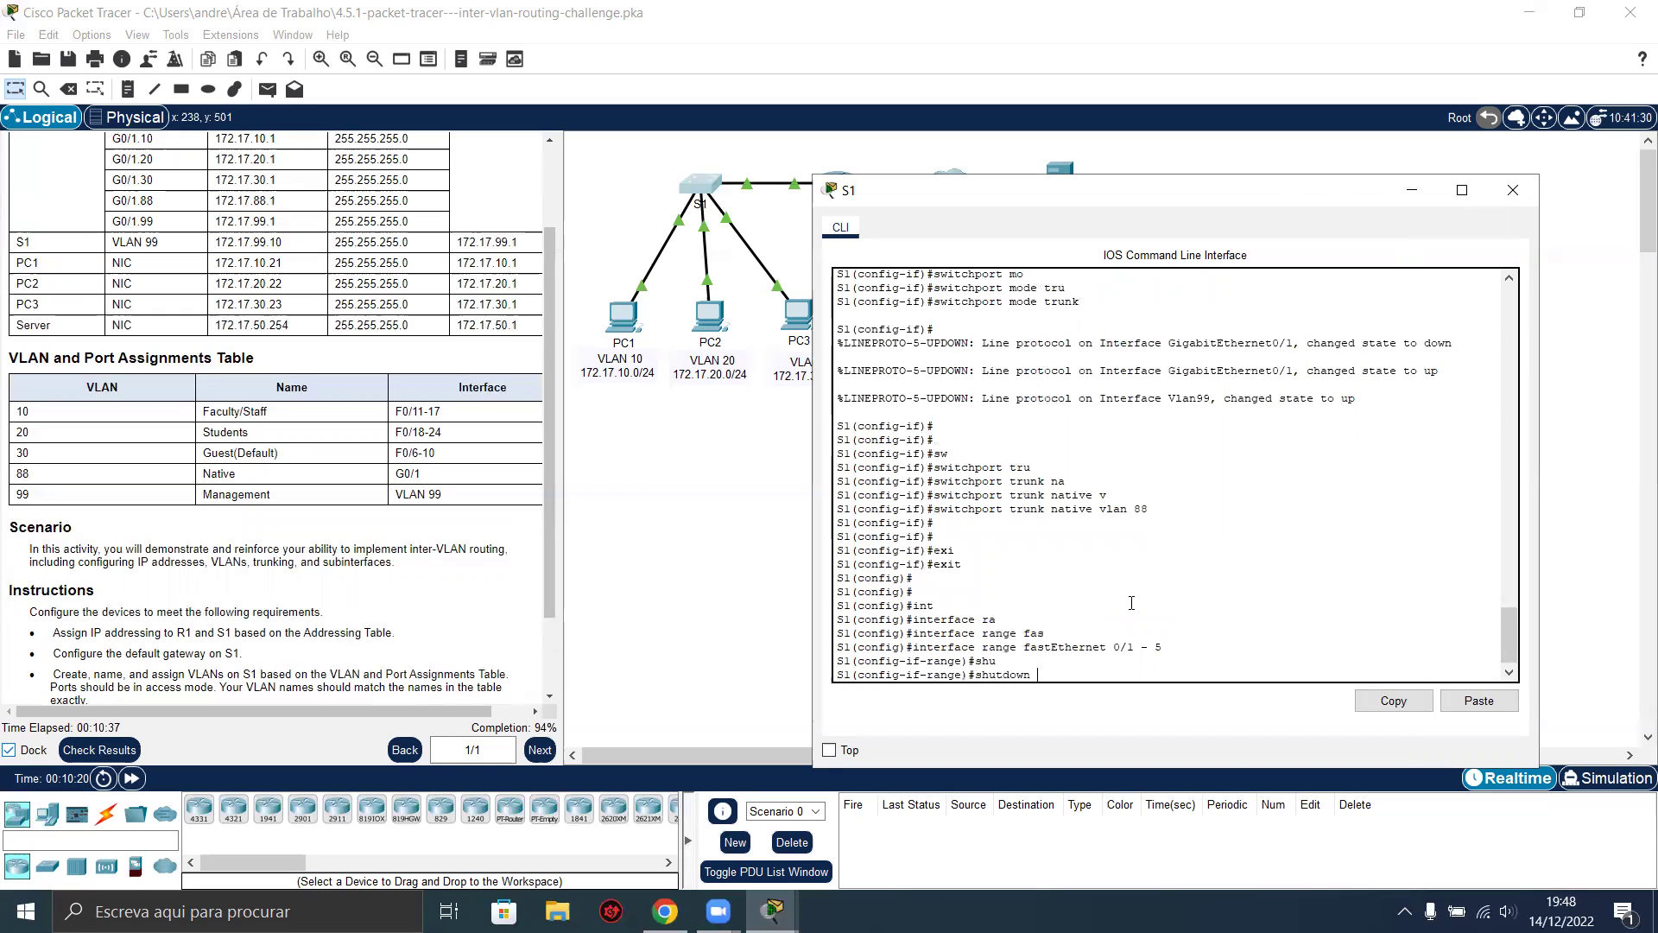
key("Return")
key("Return")
key("Return")
key("Return")
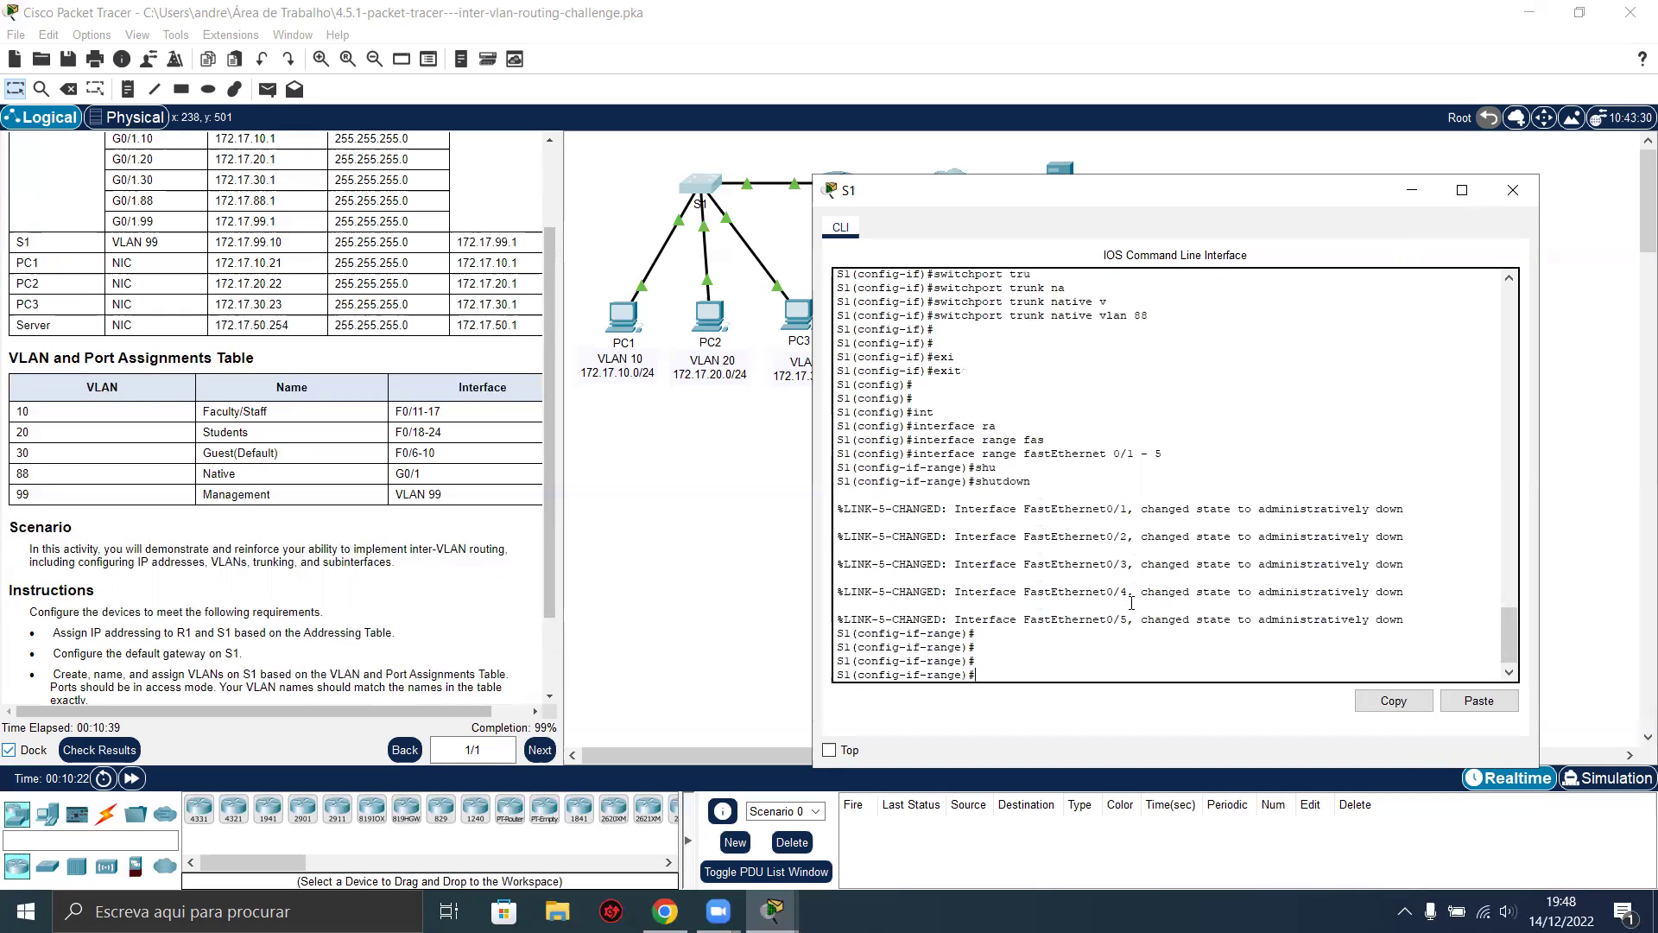
key("Return")
key("Return")
key("Return")
type("exi")
key("Tab")
key("Return")
key("Return")
key("Return")
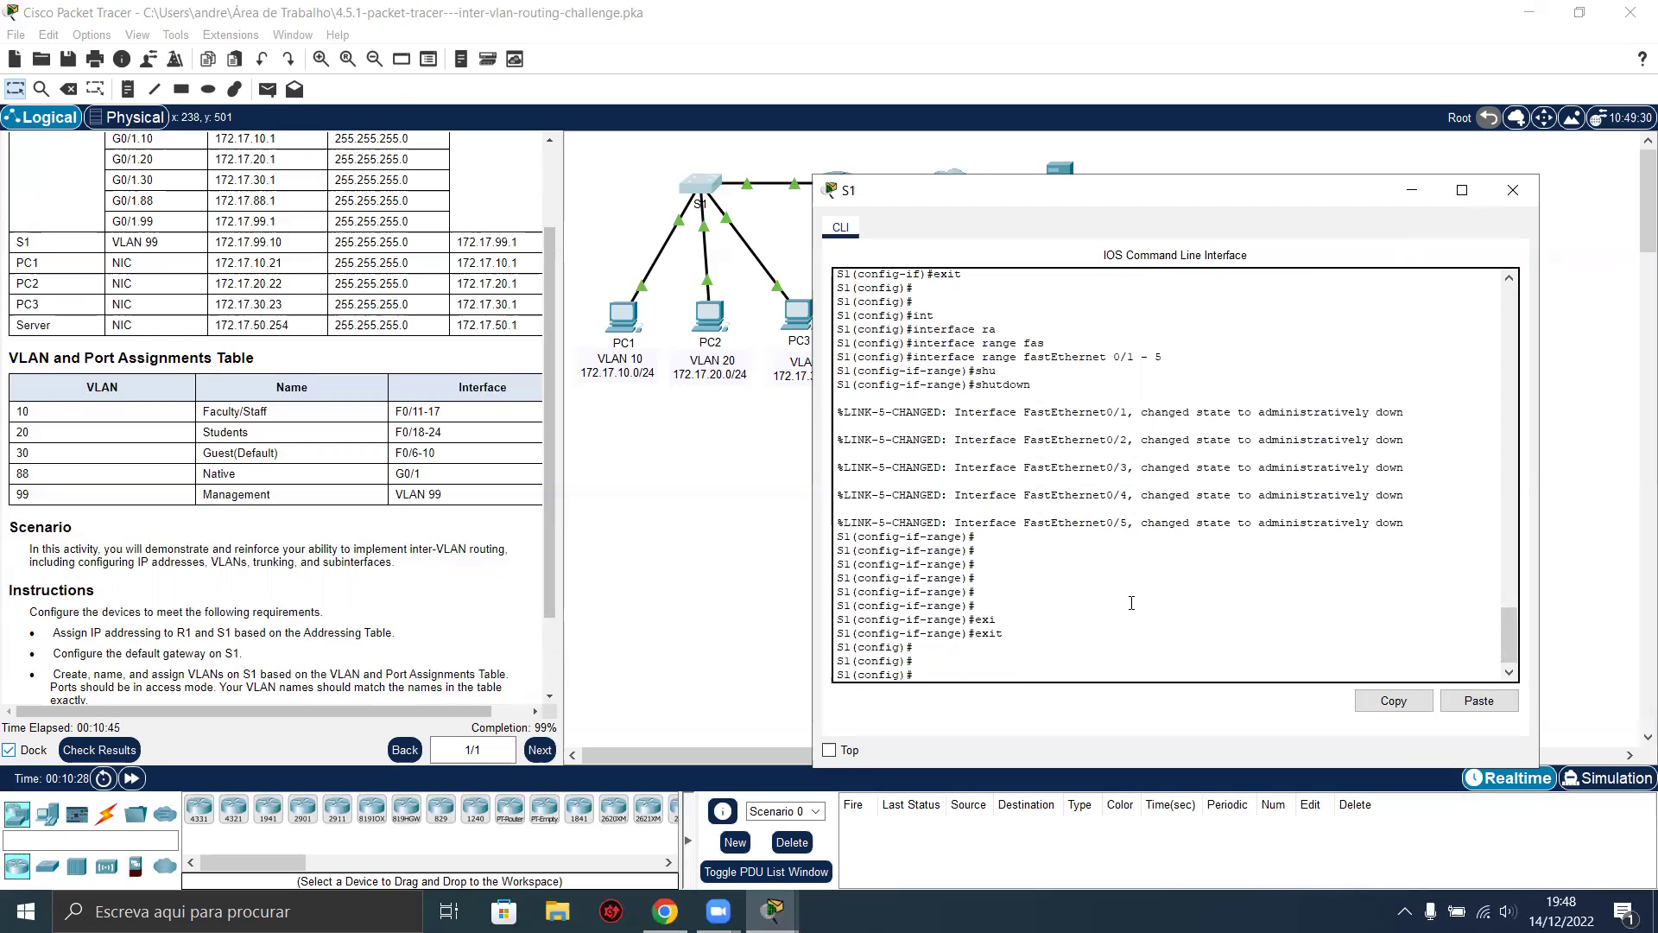
Display S1's brief IP interface summary and check the ports' status for any unassigned port that is not disabled.
type("do show ip int br")
key("Return")
key("space")
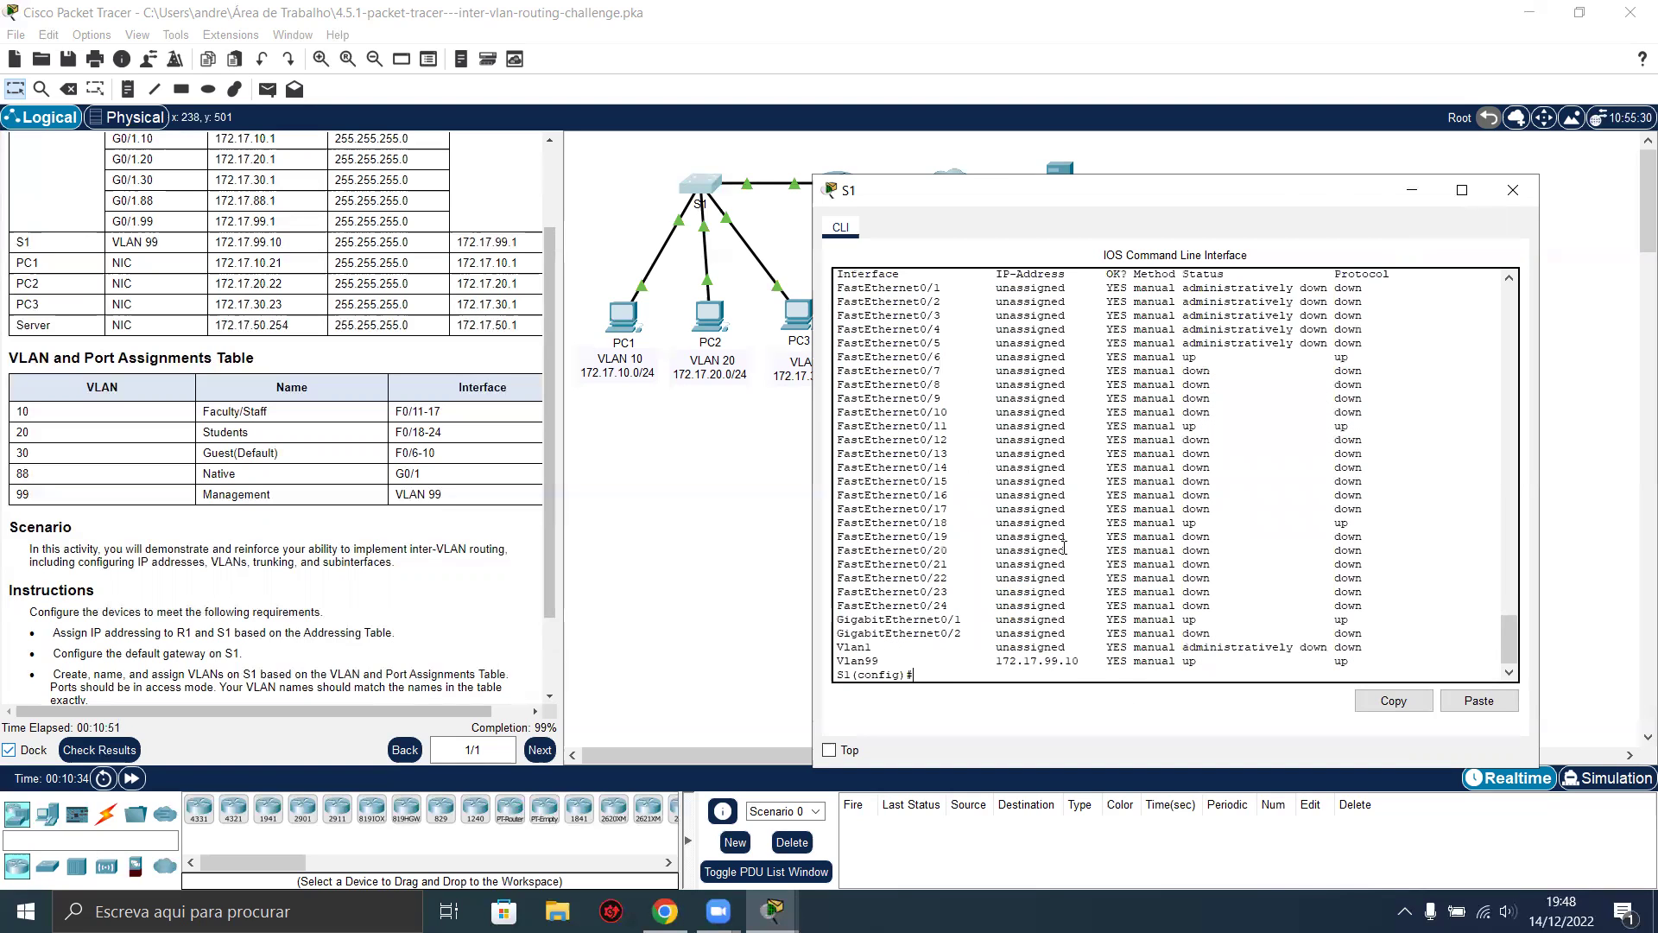
scroll(1199, 342, "up", 1)
left_click_drag(1199, 341, 1210, 396)
scroll(1199, 373, "down", 1)
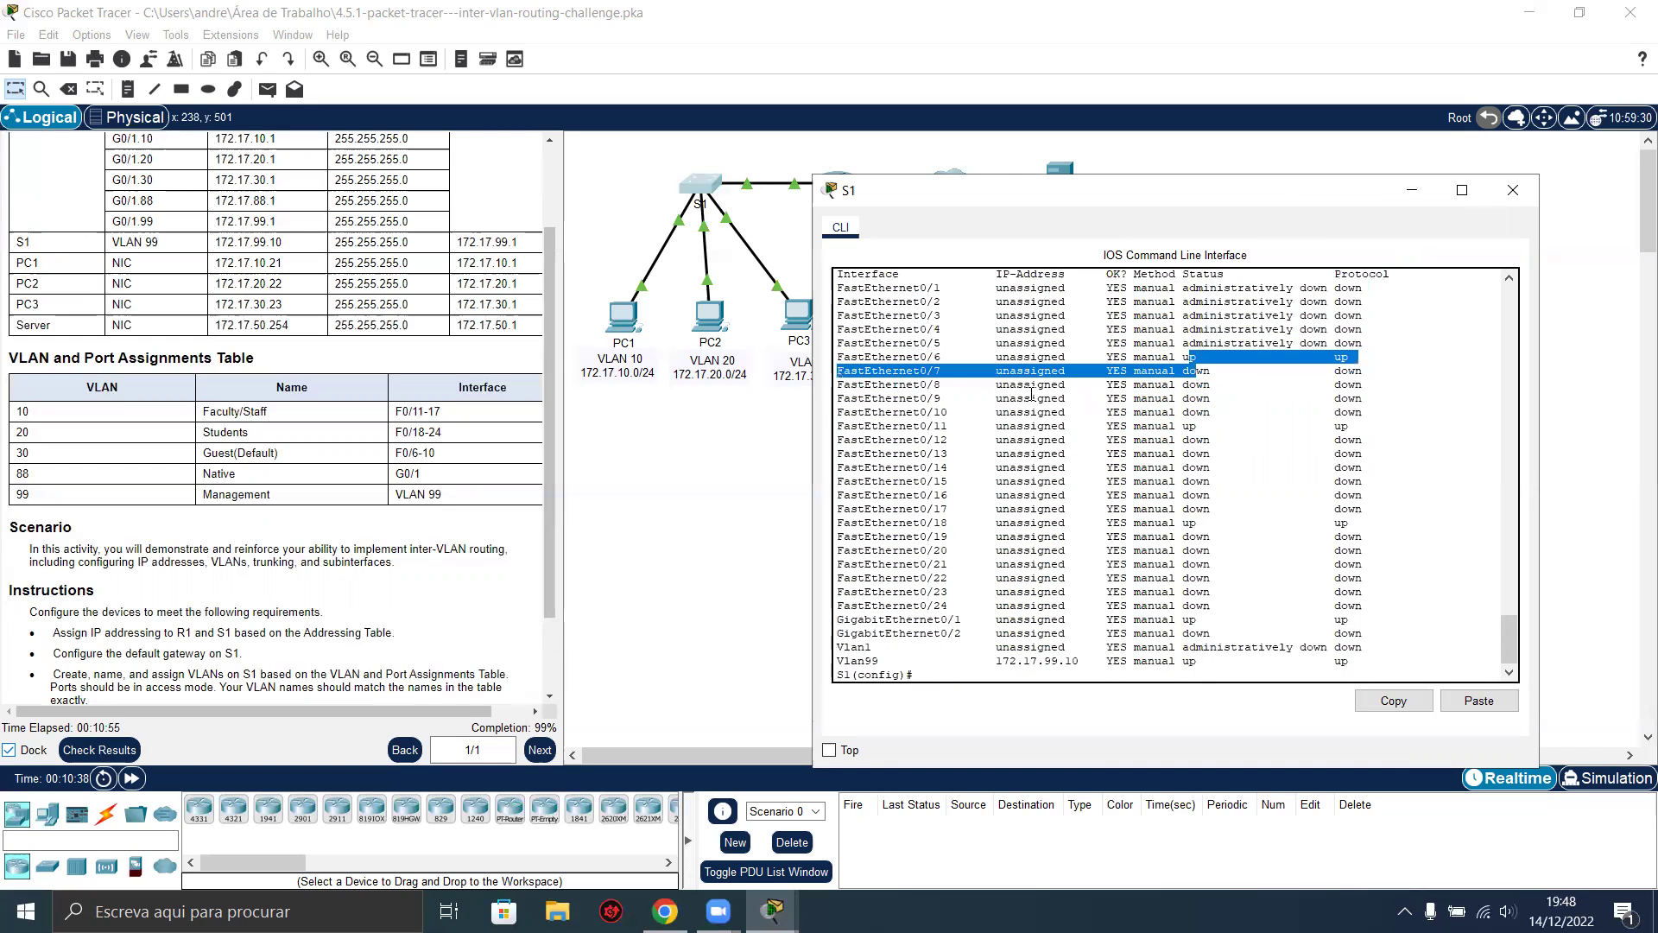
left_click_drag(907, 358, 1009, 633)
left_click(1036, 605)
left_click(898, 631)
left_click(920, 633)
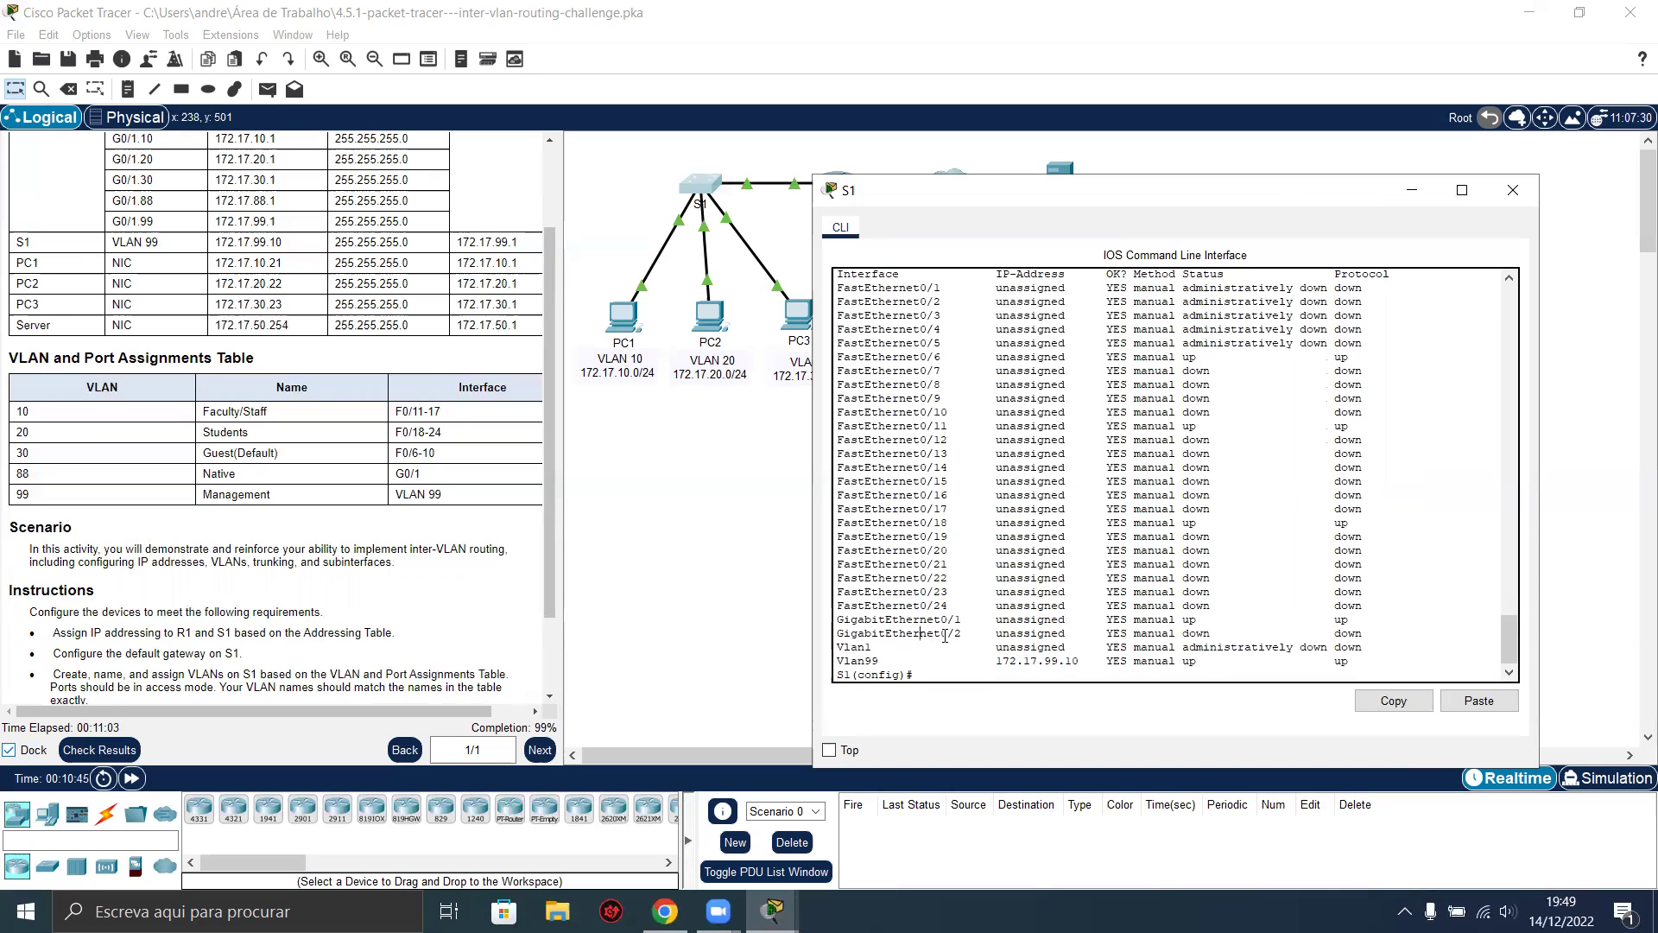
Shut down the unused gigabitEthernet 0/2 interface on S1.
key("Return")
key("Return")
type("int")
key("Tab")
type("gi")
key("Tab")
type("0/2")
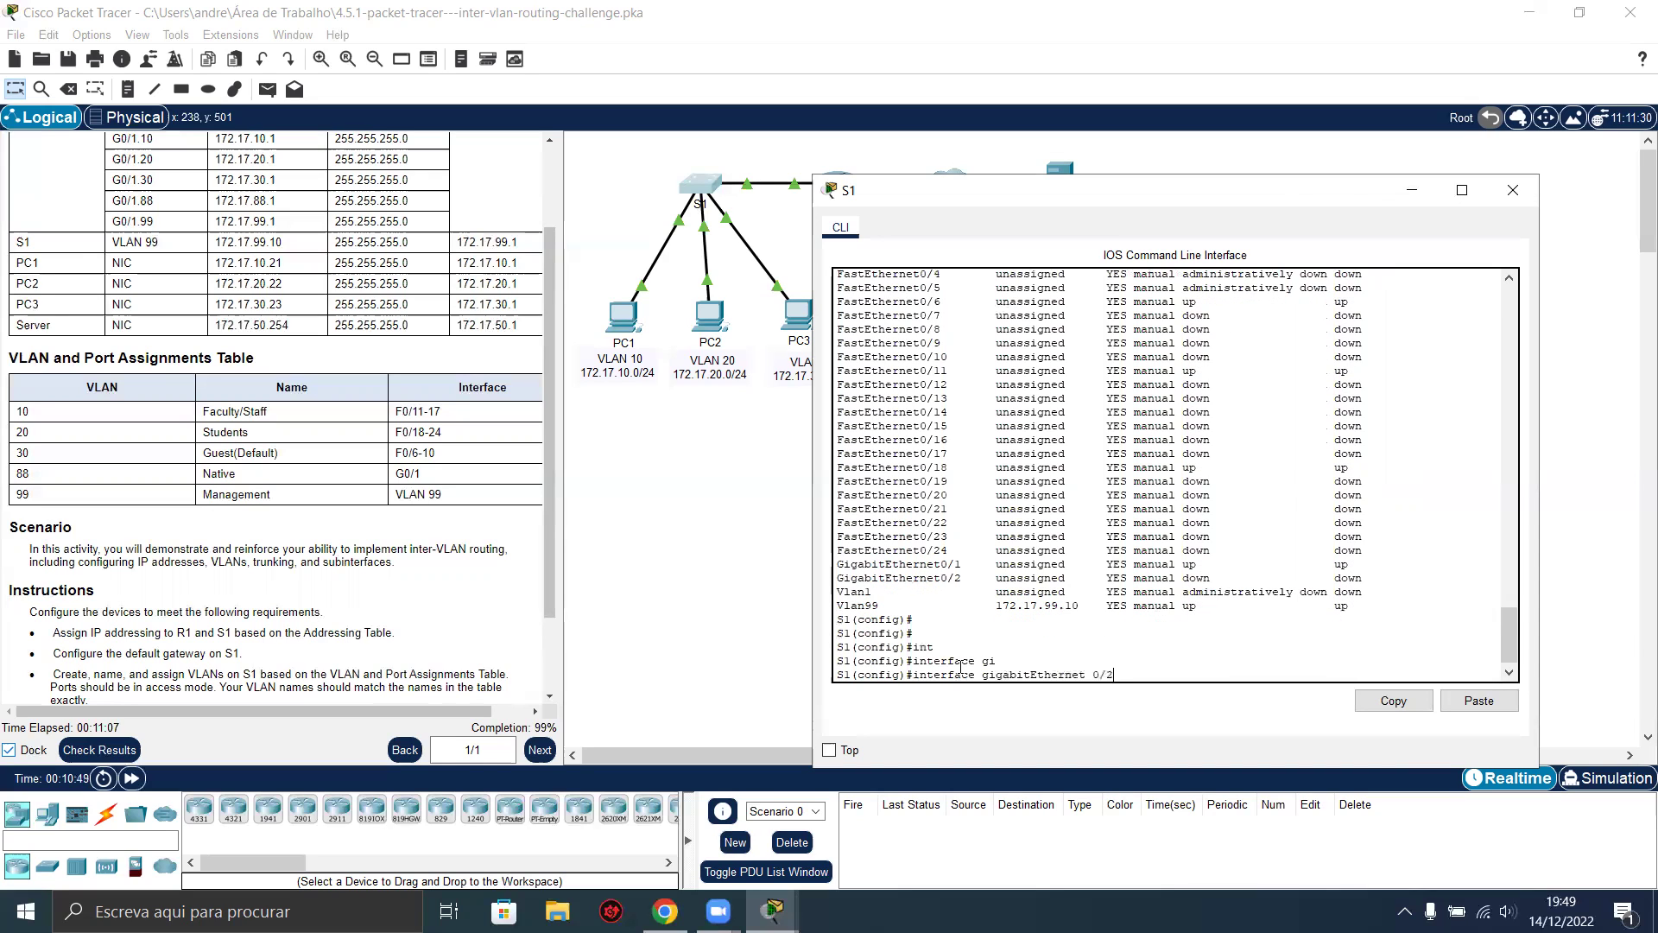
key("Return")
type("shu")
key("Tab")
key("Return")
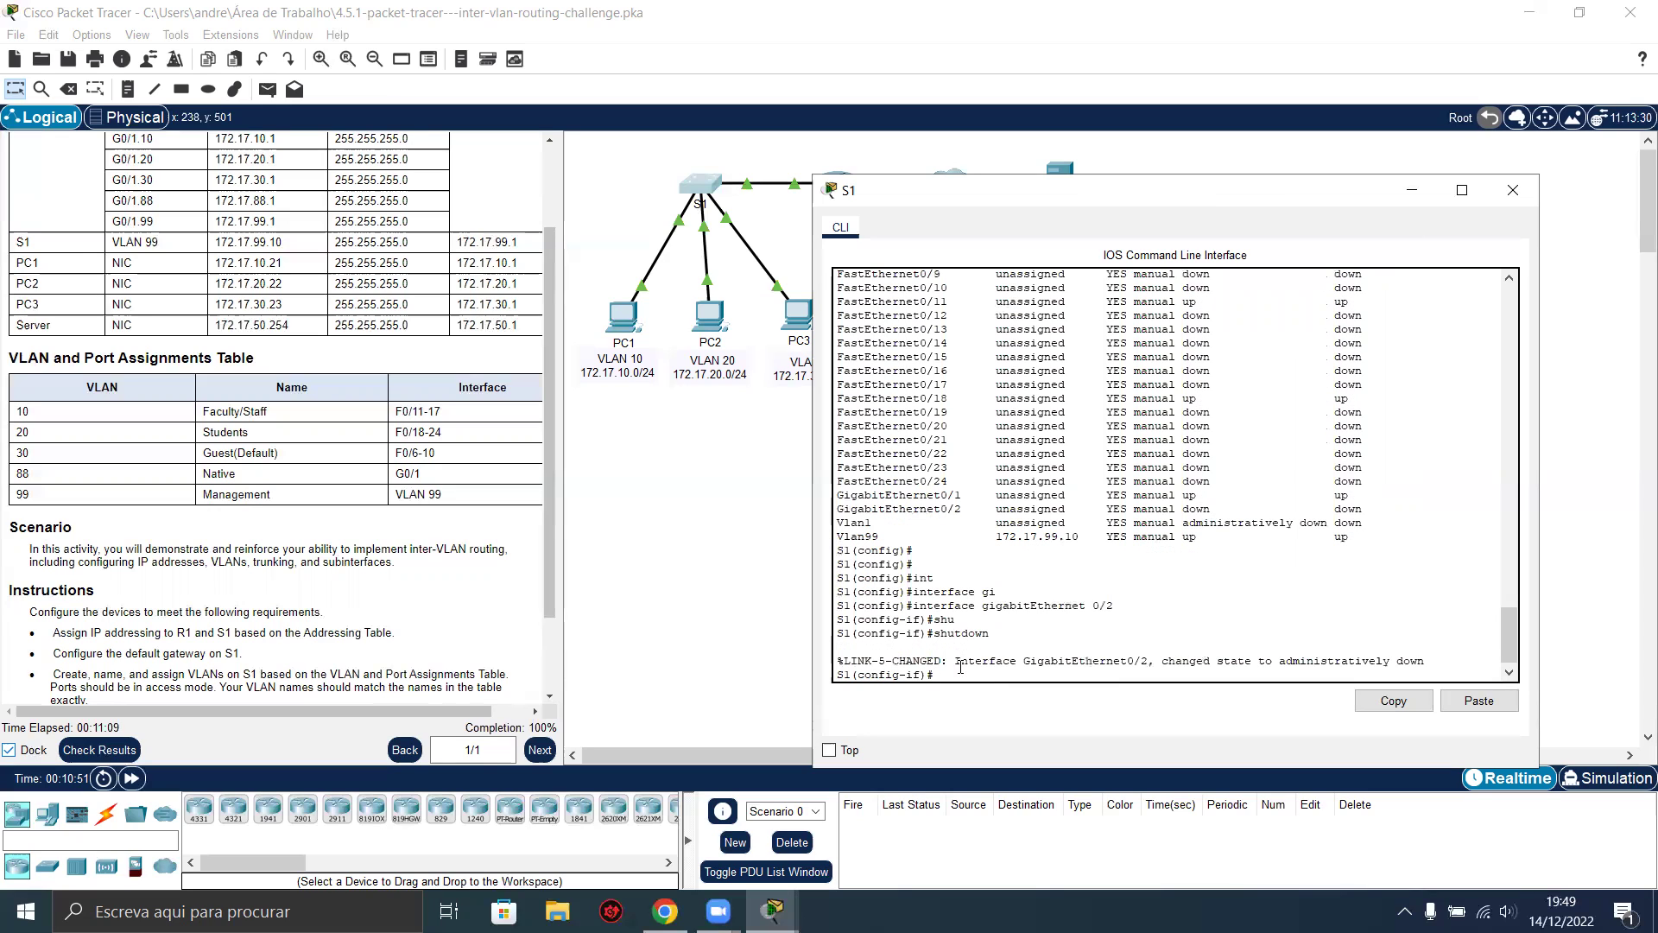
key("Return")
key("Return")
key("Return")
key("Return")
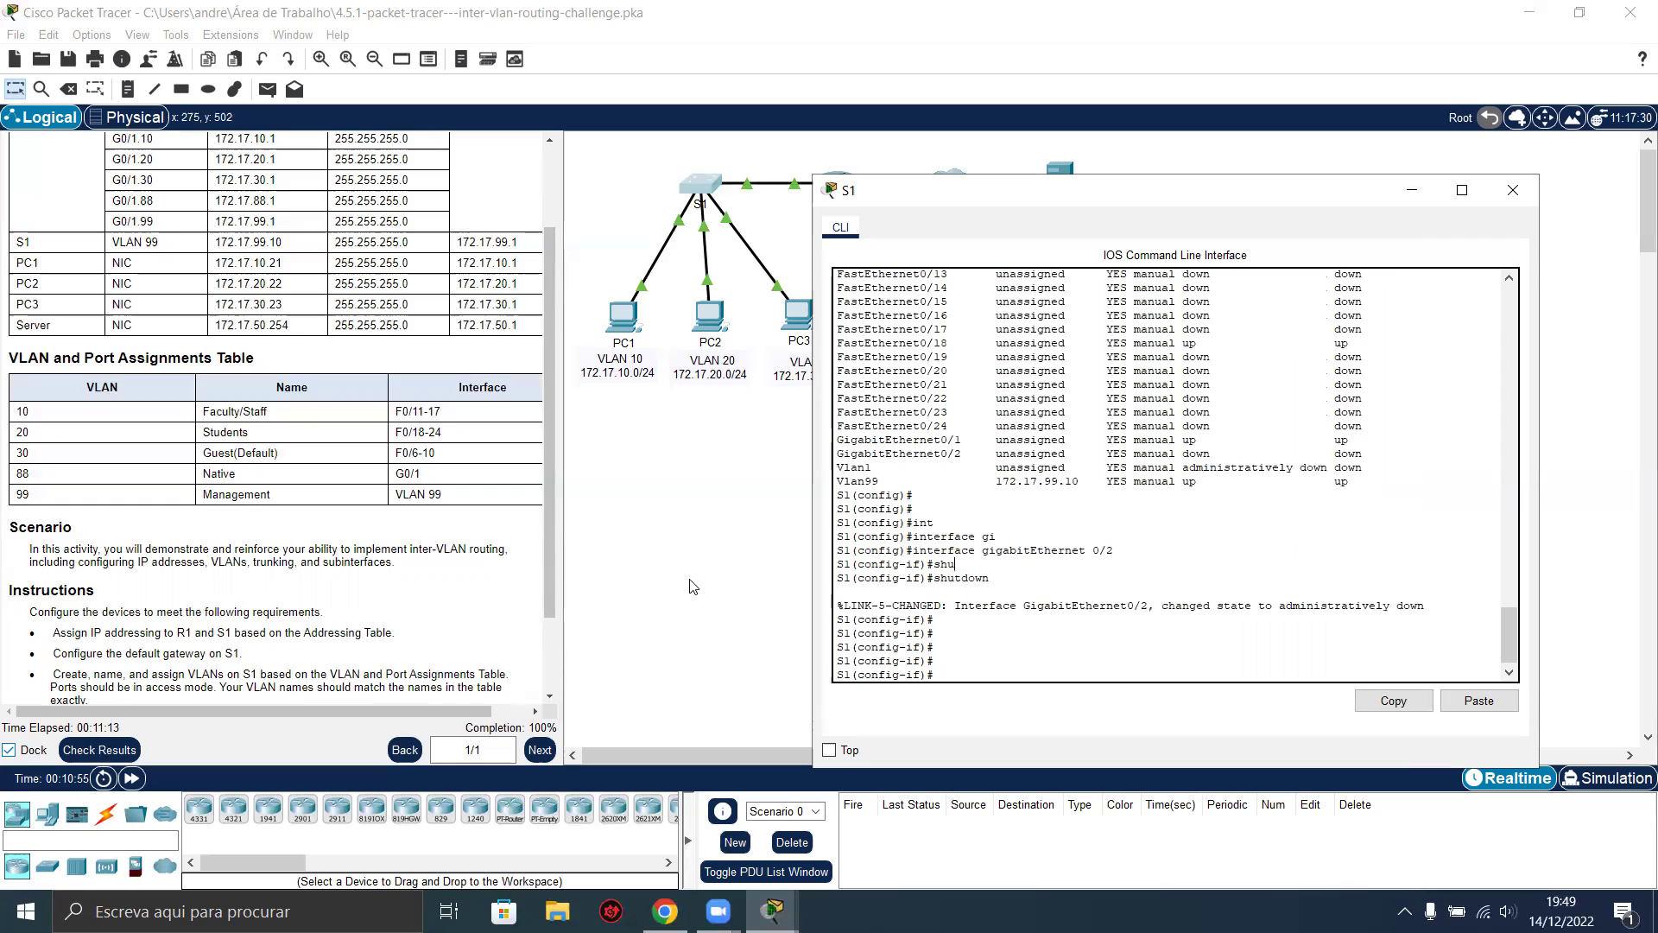
Review the remaining instructions on verifying connectivity, and open the Command Prompt on PC1.
scroll(442, 596, "down", 3)
left_click(172, 661)
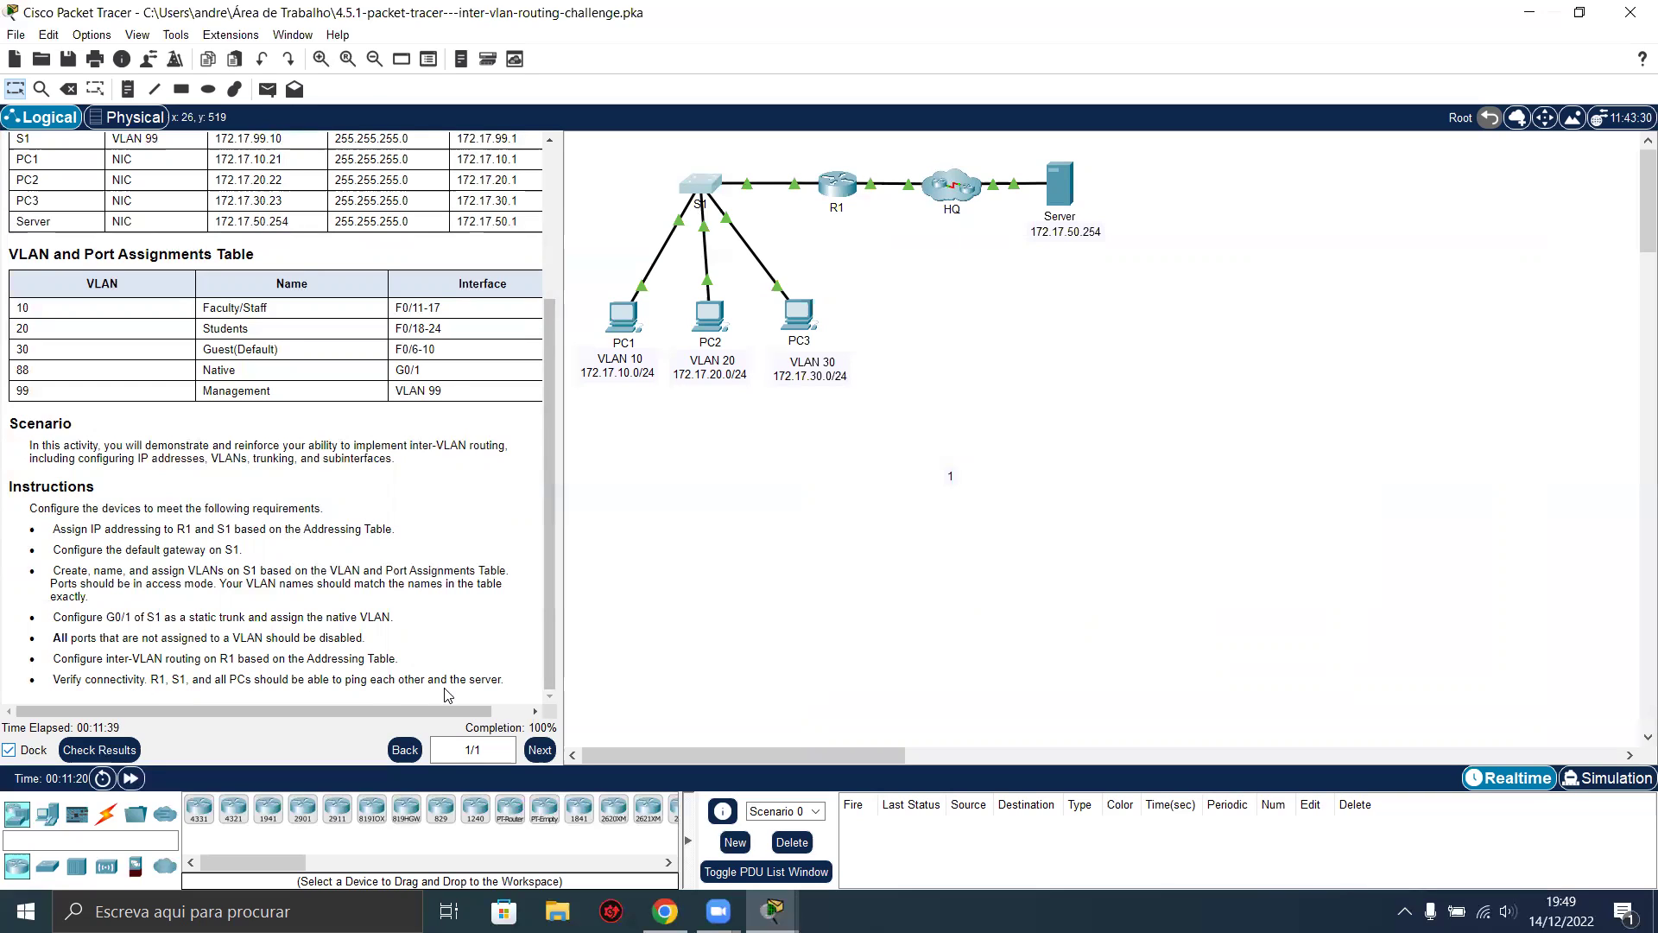
left_click(623, 318)
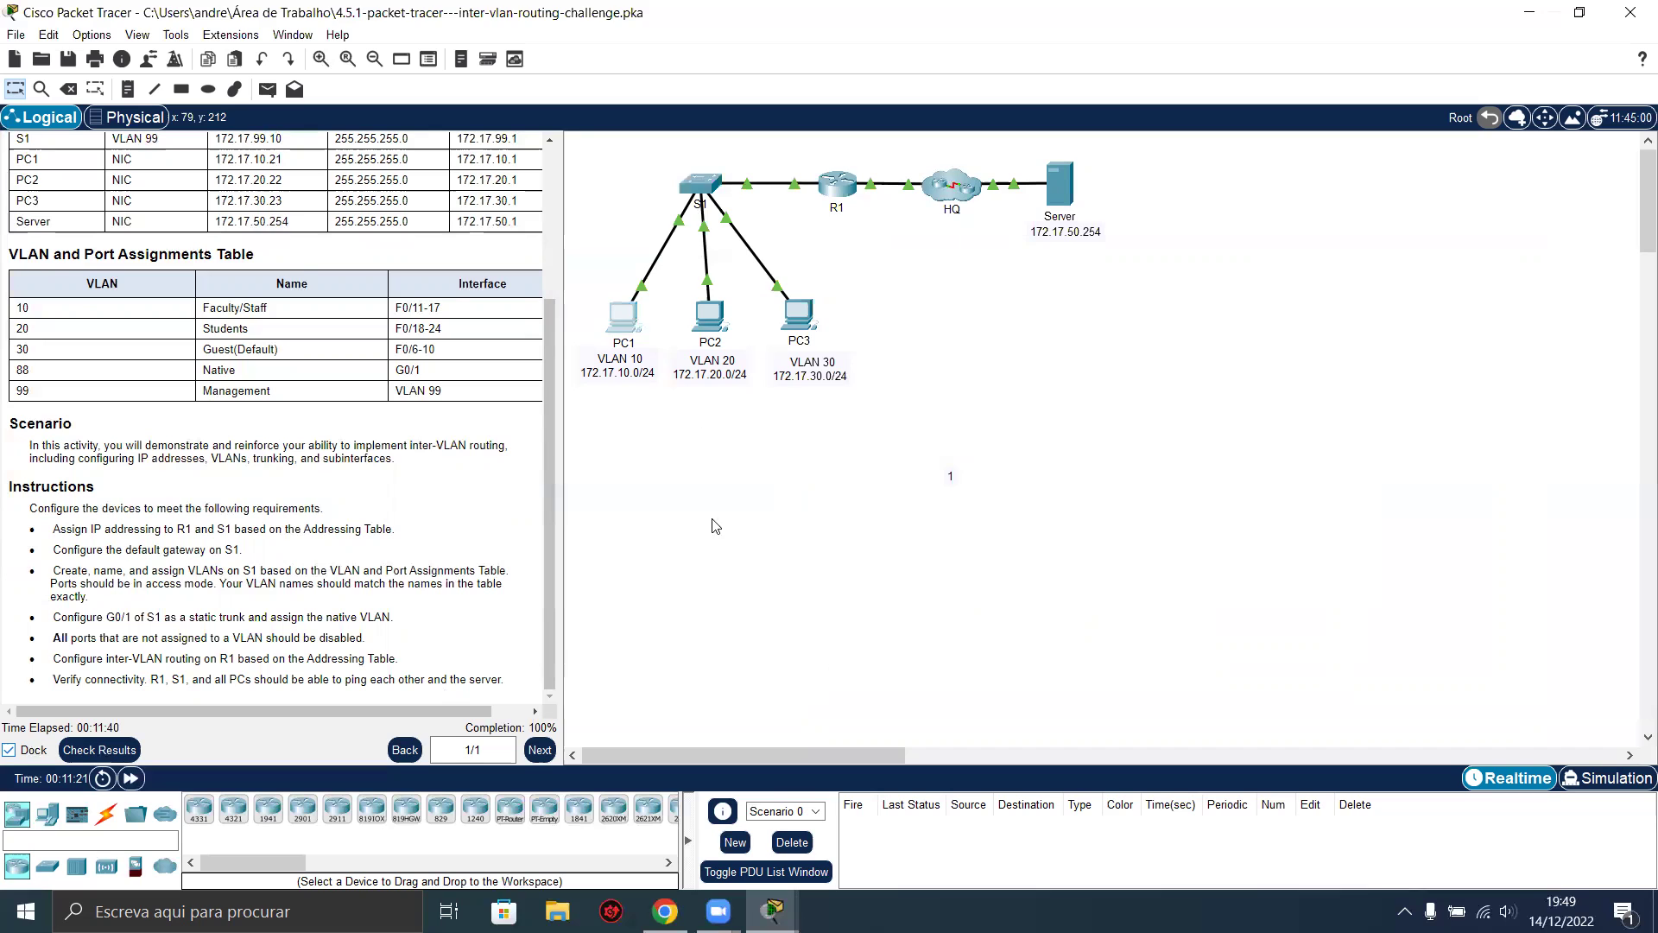
left_click_drag(834, 159, 526, 269)
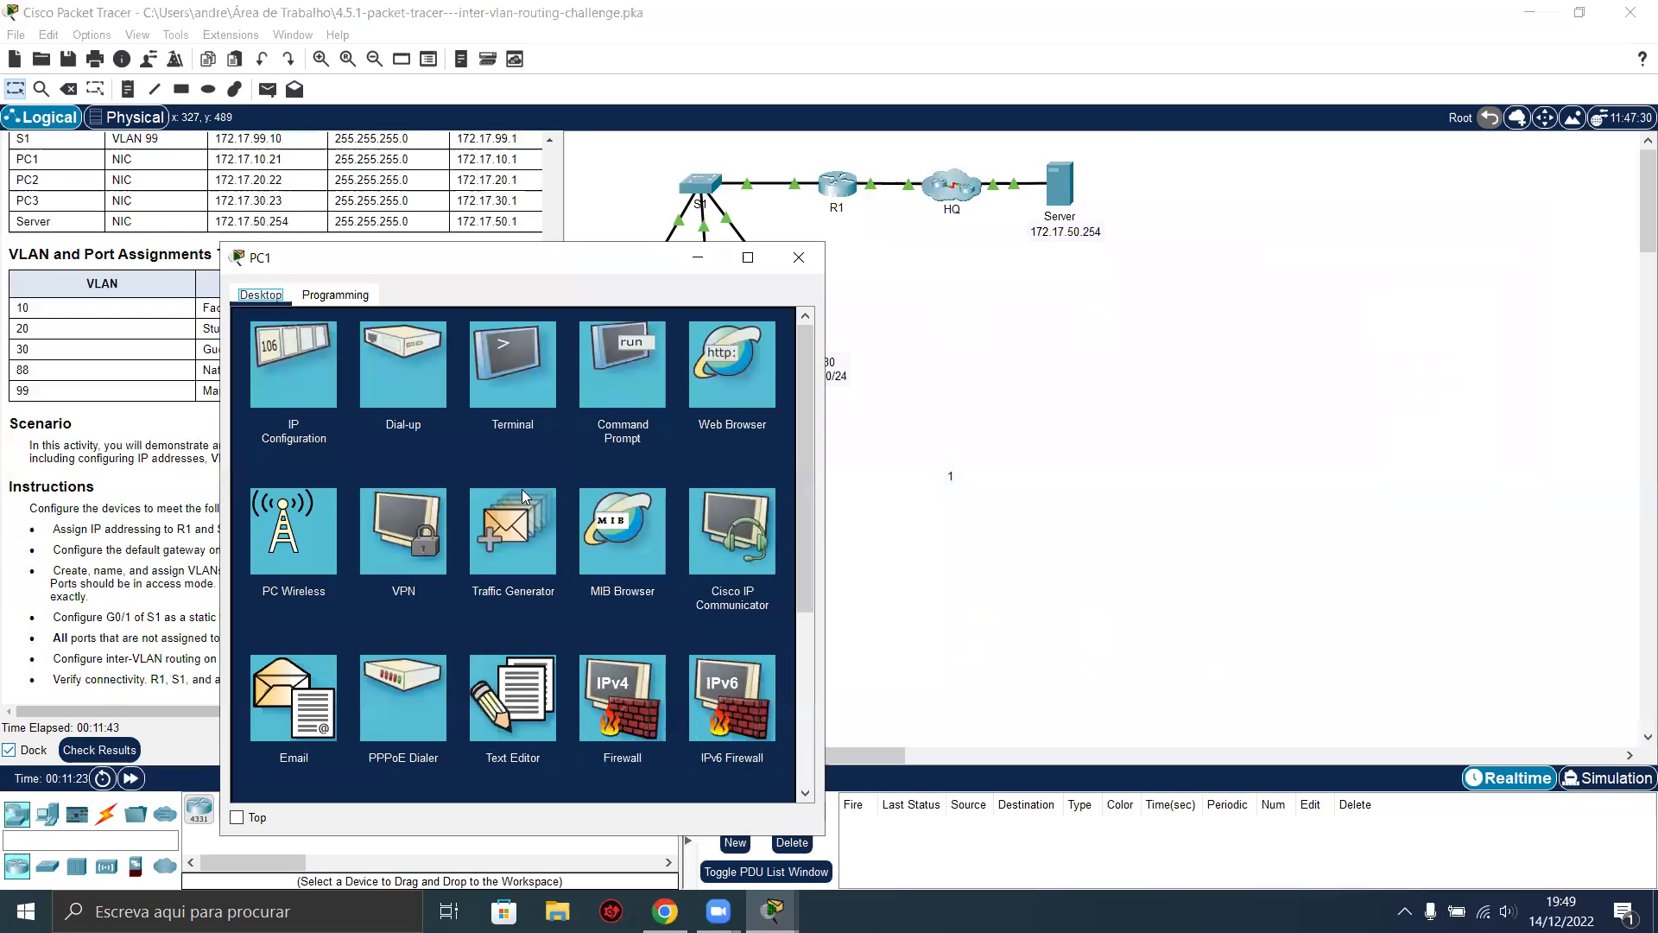
left_click(622, 364)
Ping the server at 172.17.50.254 from PC1.
type("172.17.")
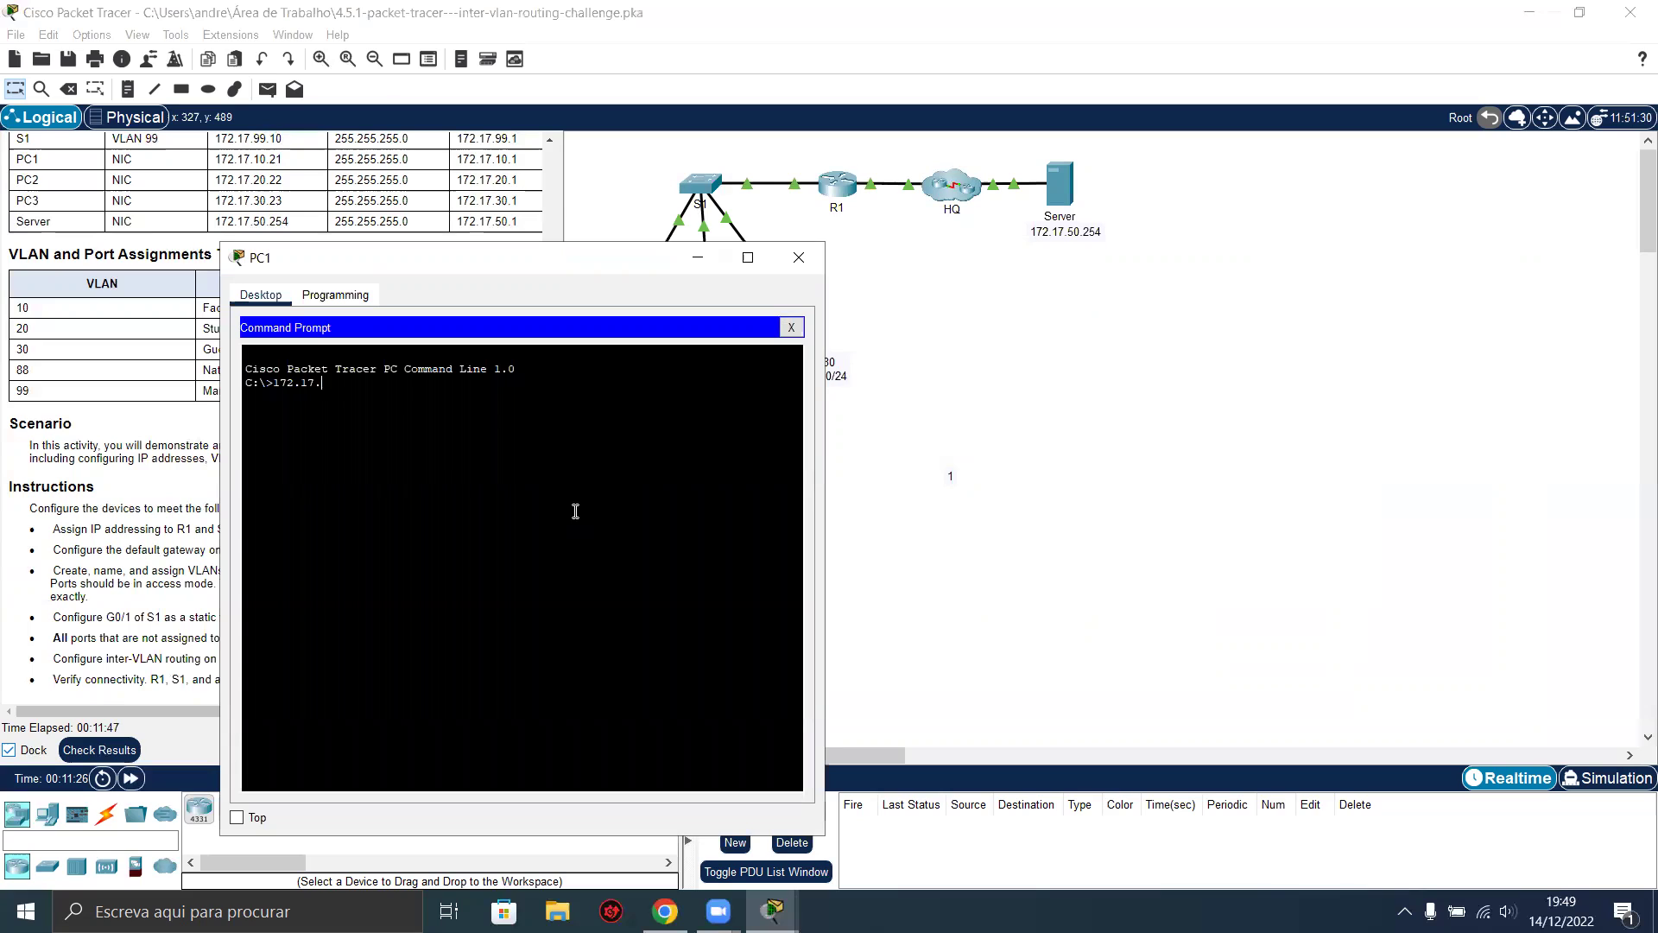
type("50.254")
key("Return")
key("Up")
key("Home")
type("ping")
key("Return")
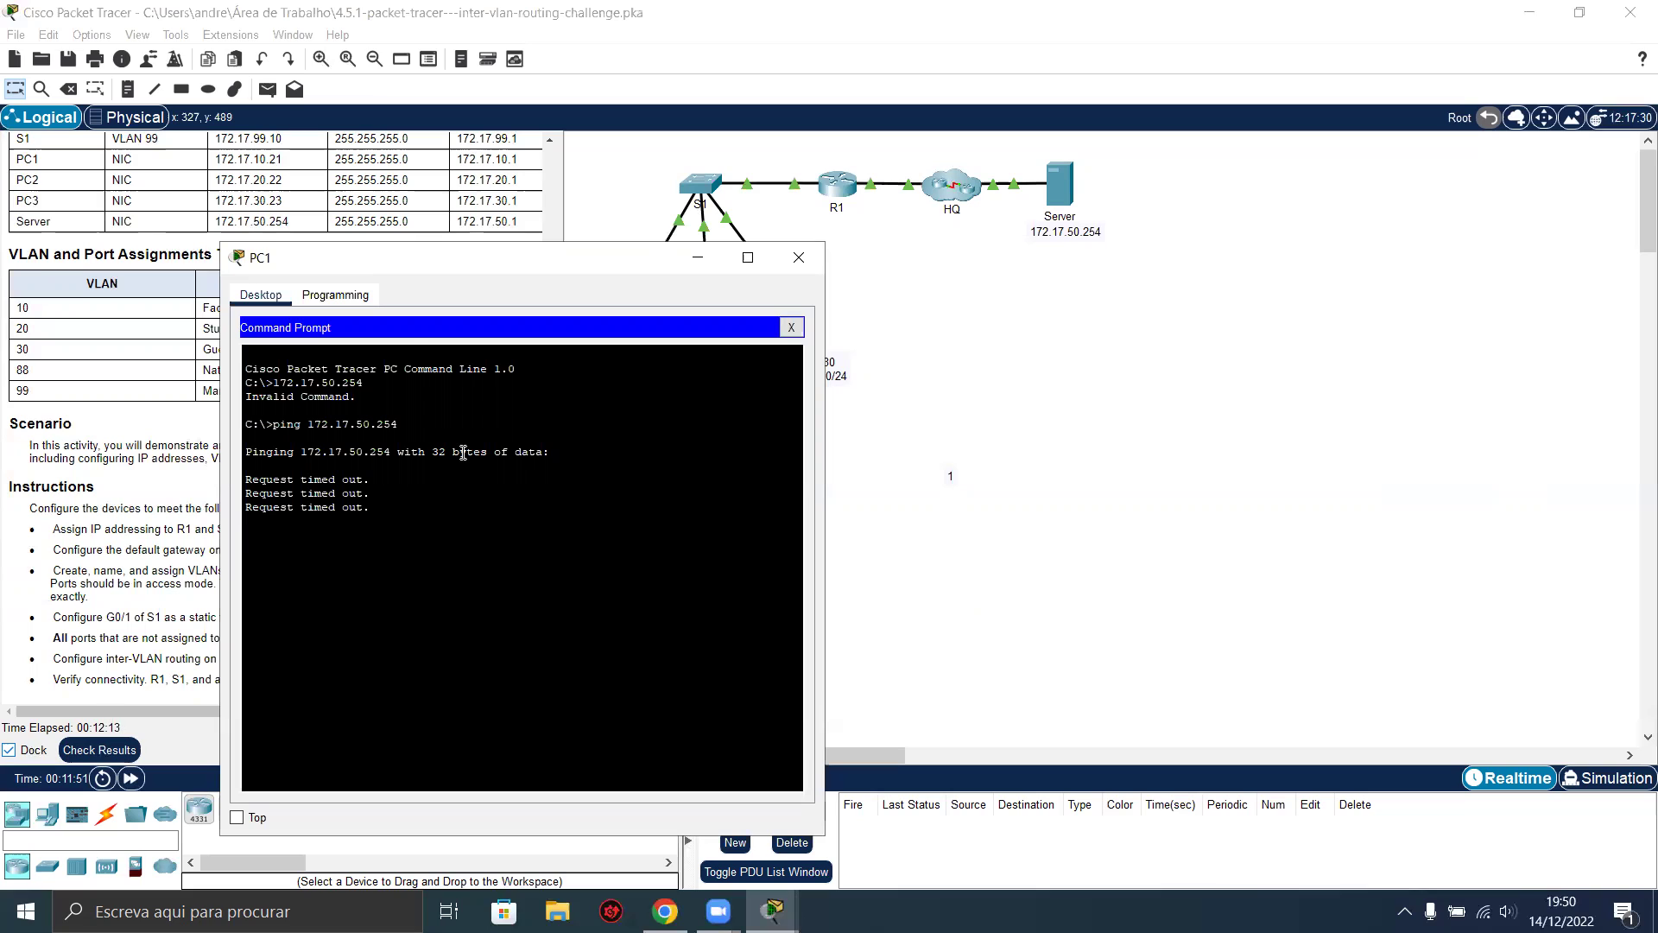
Repeat the ping from PC1 to 172.17.50.254 and put PC1's window away.
key("Return")
key("Return")
key("Up")
key("Return")
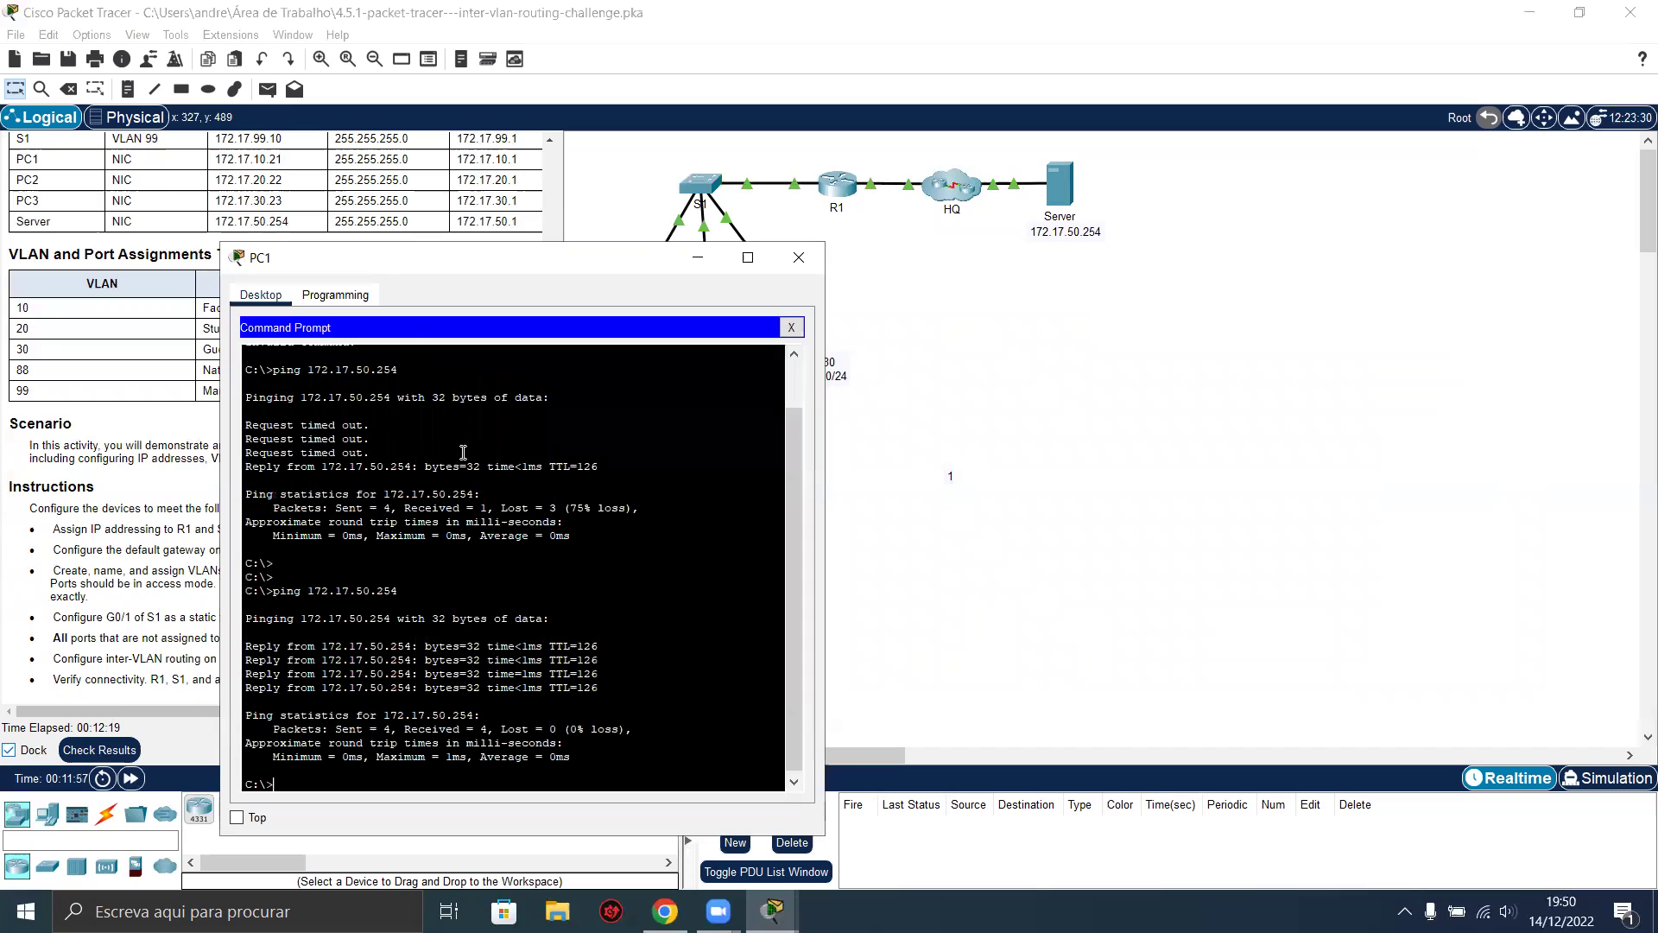
key("Return")
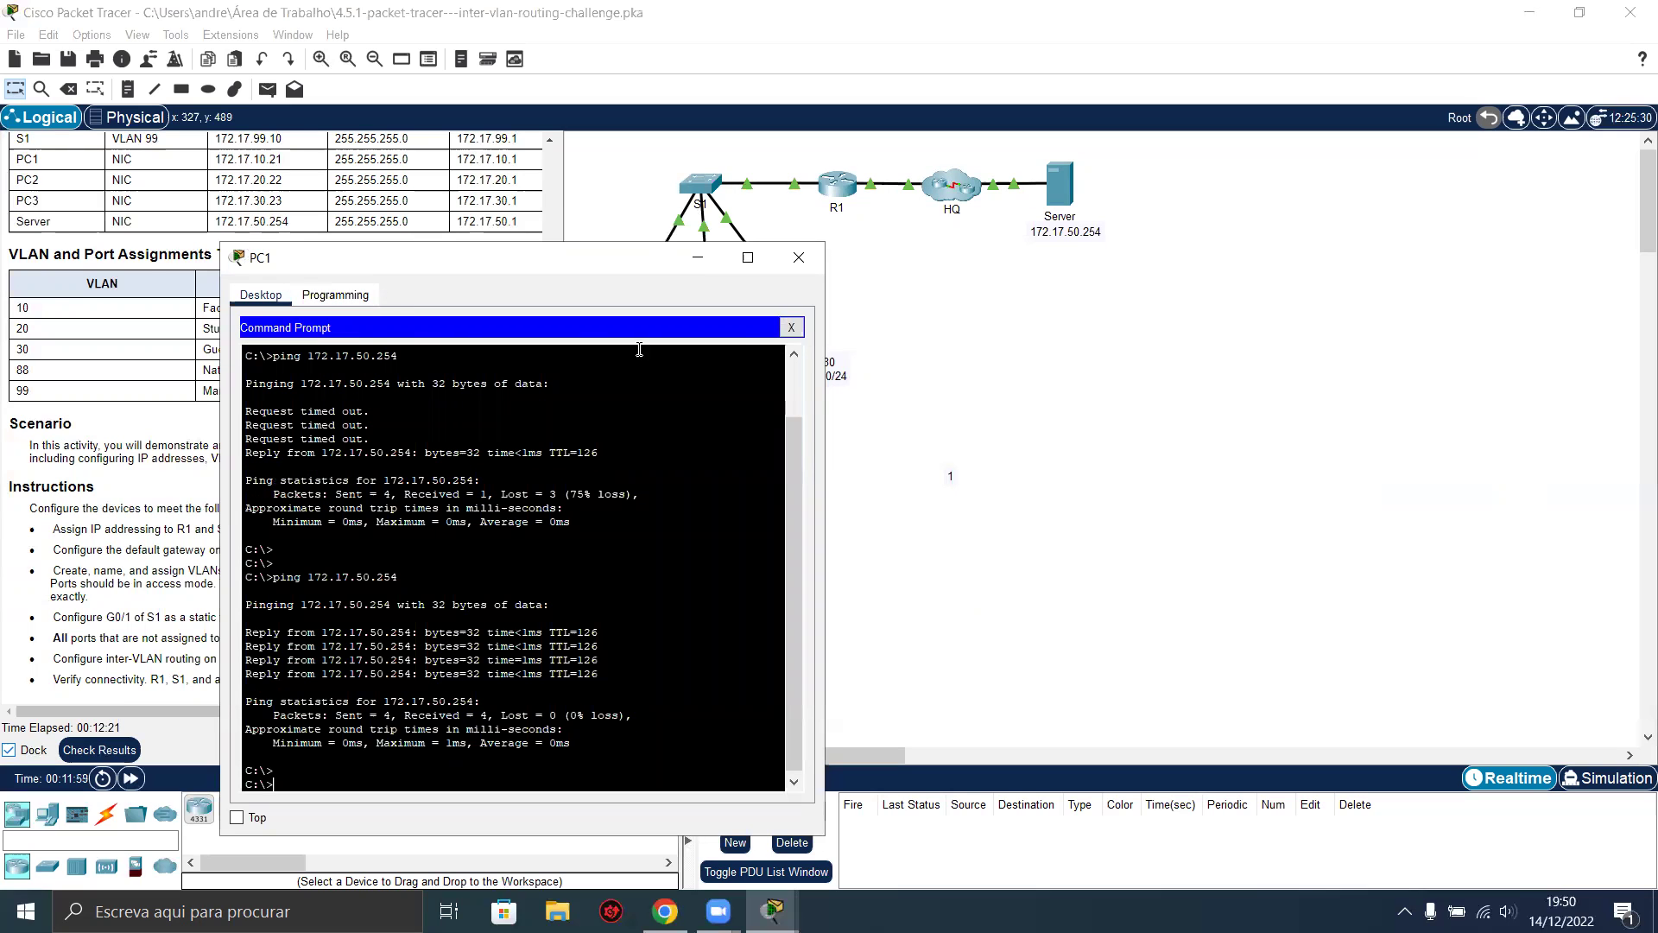
left_click(714, 260)
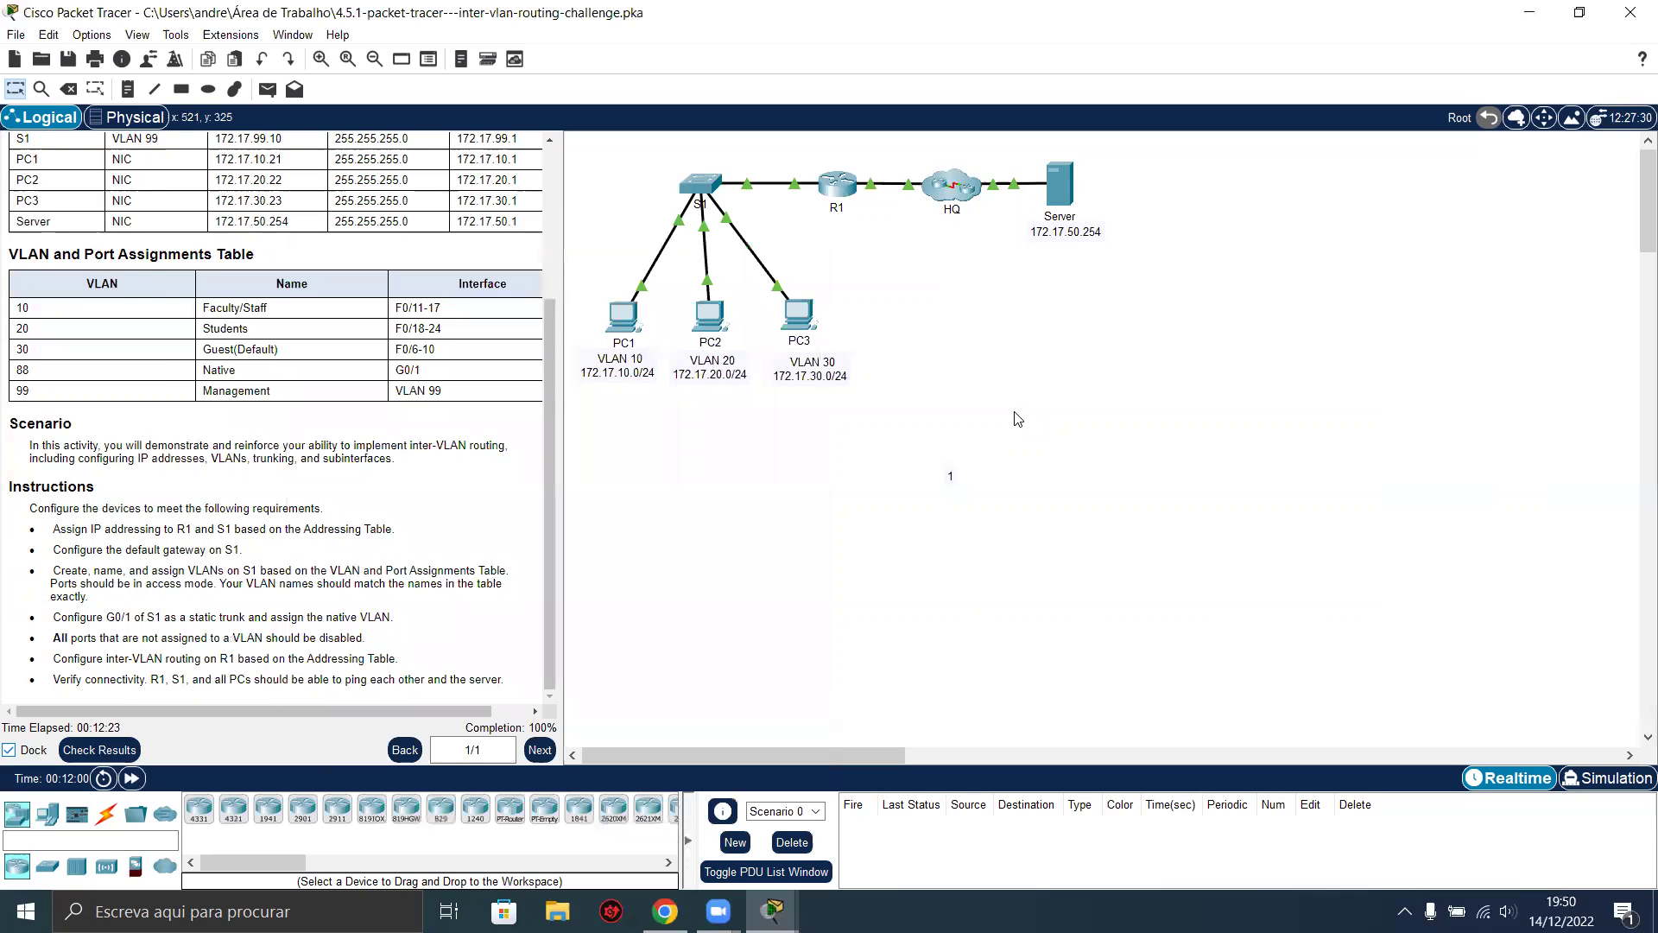